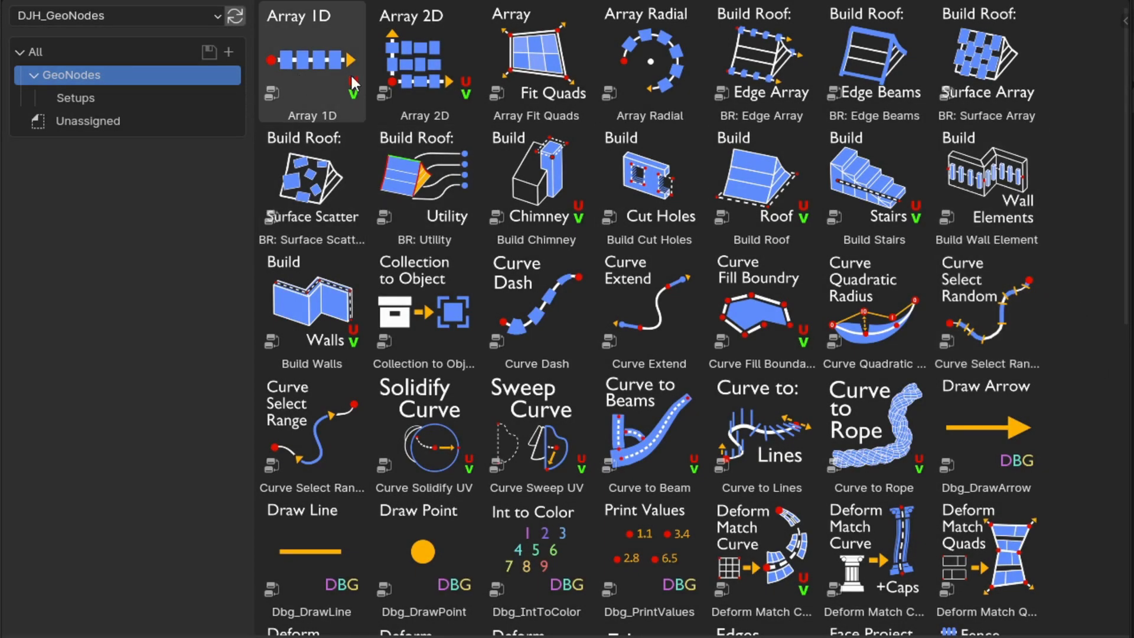
Step: Look through the node-group assets in the GeoNodes catalog of the DJH_GeoNodes library
{"action": "scroll", "coordinate": [1072, 89], "scroll_direction": "down", "scroll_amount": 2}
{"action": "scroll", "coordinate": [1075, 99], "scroll_direction": "down", "scroll_amount": 5}
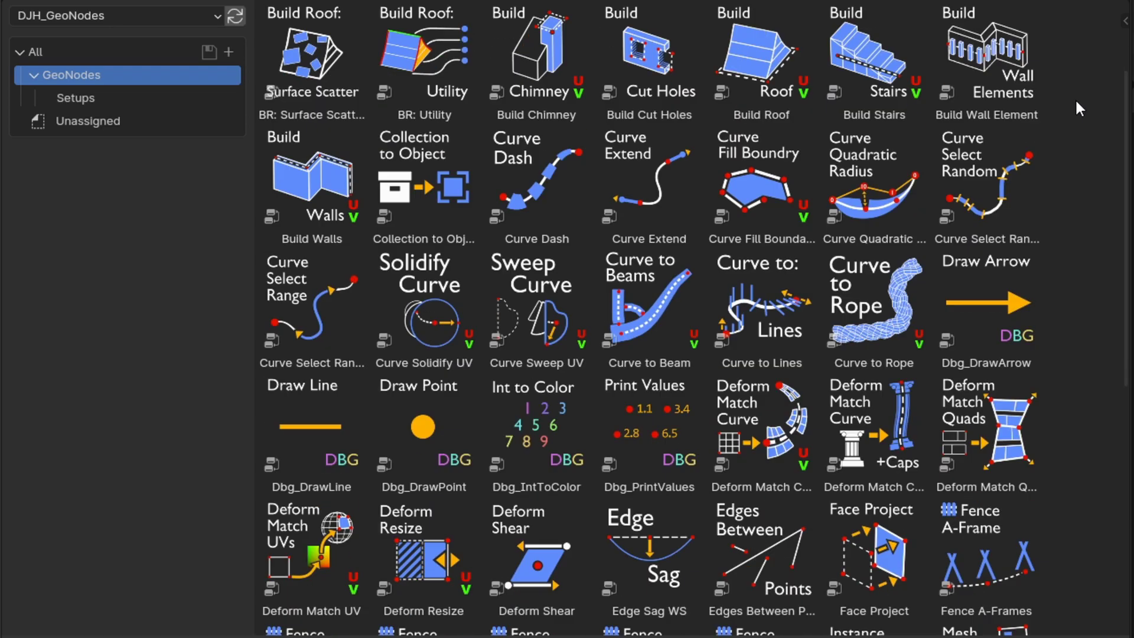
{"action": "scroll", "coordinate": [1075, 98], "scroll_direction": "down", "scroll_amount": 3}
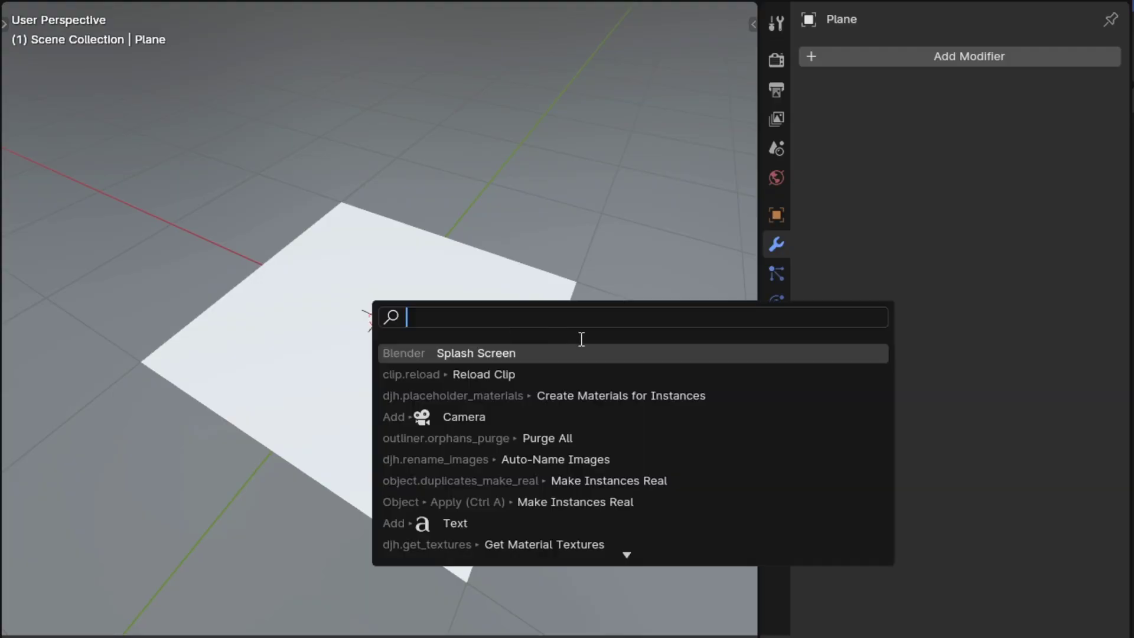
{"action": "key", "text": "Return"}
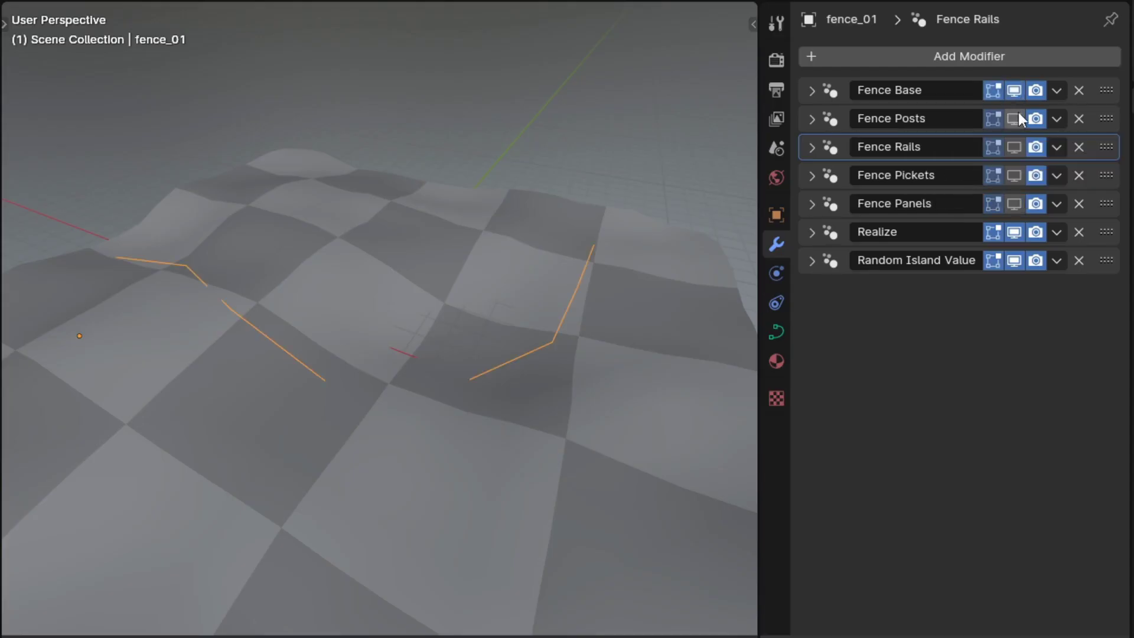
Step: Turn on viewport display for fence_01's Fence Posts and Fence Rails modifiers, previewing Fence Panels and Fence Pickets but leaving both off
{"action": "left_click", "coordinate": [1014, 118]}
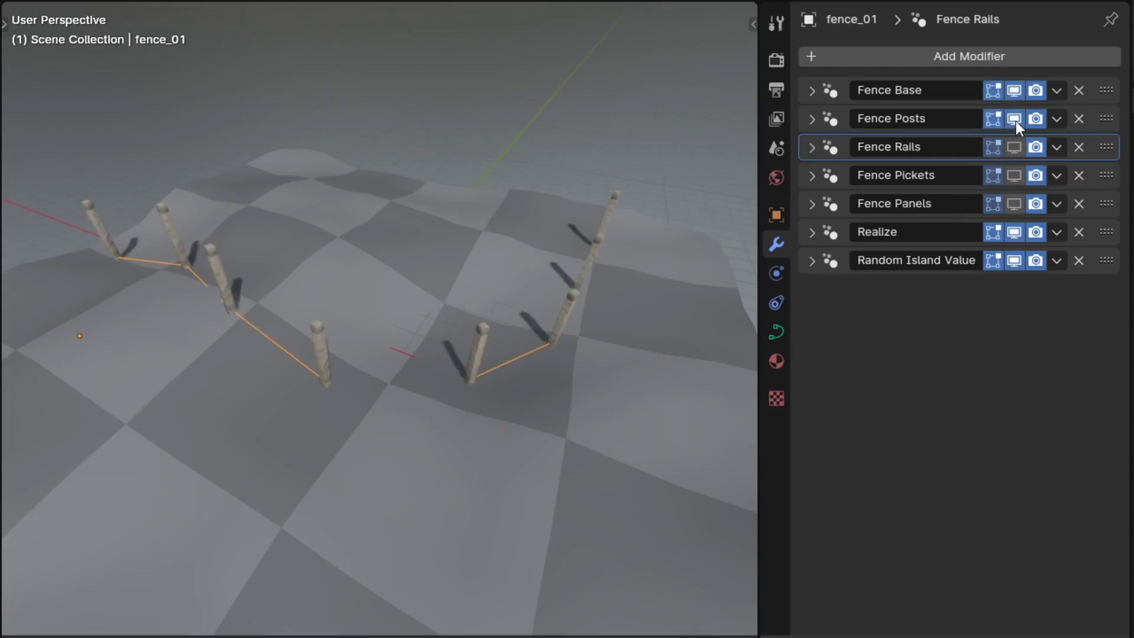
{"action": "left_click", "coordinate": [1015, 203]}
{"action": "left_click", "coordinate": [1015, 208]}
{"action": "left_click", "coordinate": [1015, 144]}
{"action": "left_click", "coordinate": [1013, 176]}
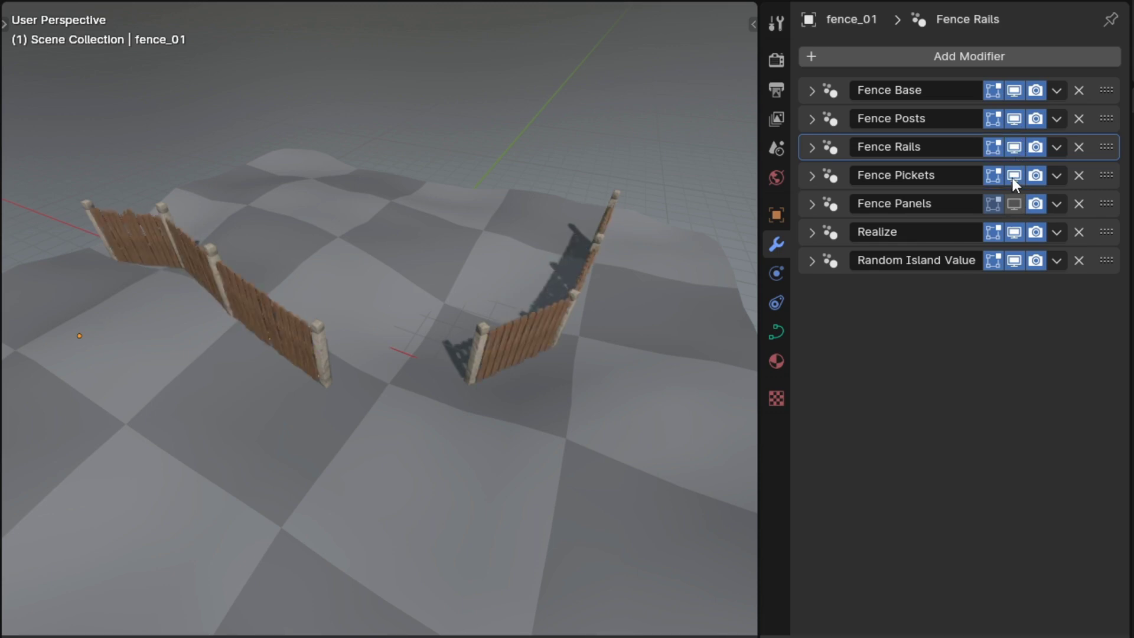
{"action": "left_click", "coordinate": [1013, 177]}
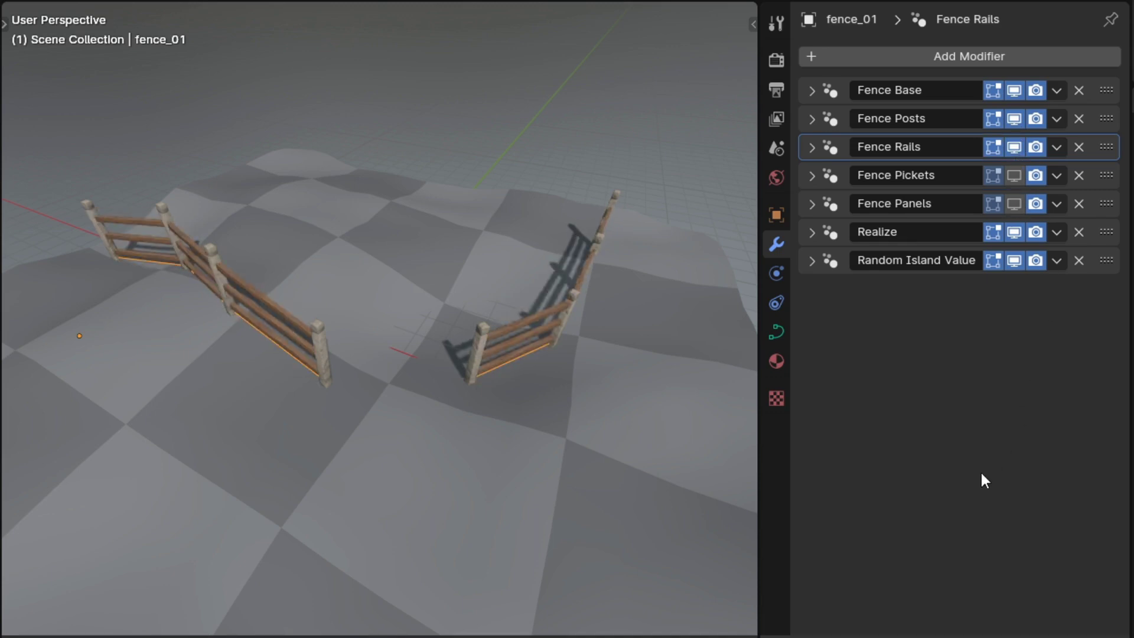
Step: Hide the post-and-rail fence and bring the palisade fence of pointed logs into view
{"action": "key", "text": "h"}
{"action": "key", "text": "alt+h"}
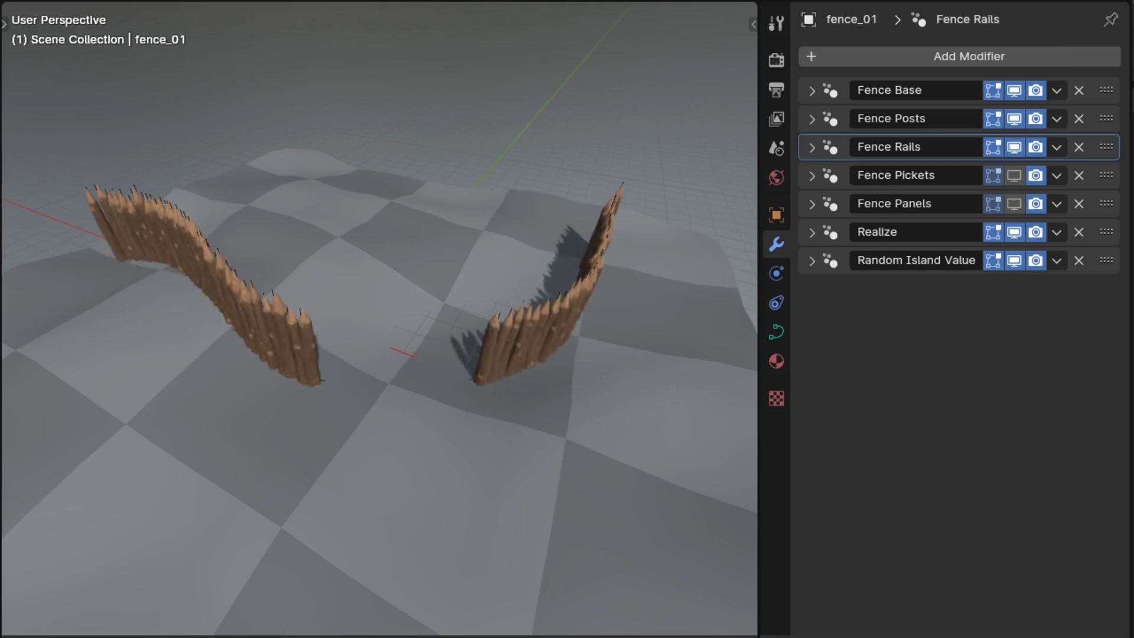
Step: Add a Bézier curve above the terrain and move it about 1.64 m along X and 0.66 m along Y
{"action": "key", "text": "shift+a"}
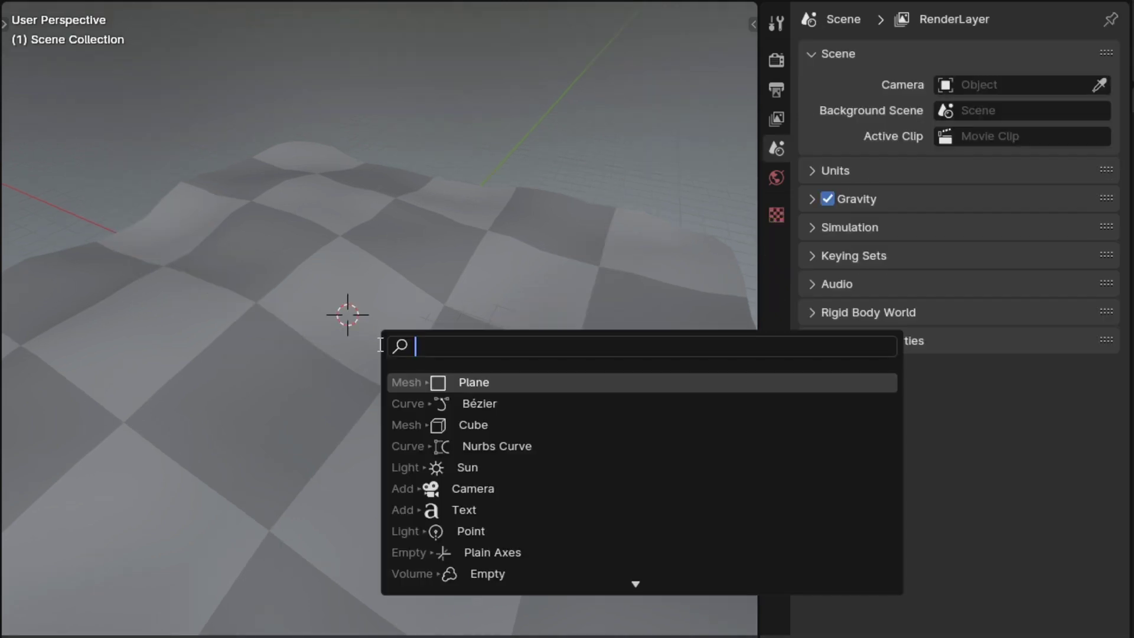
{"action": "type", "text": "bez"}
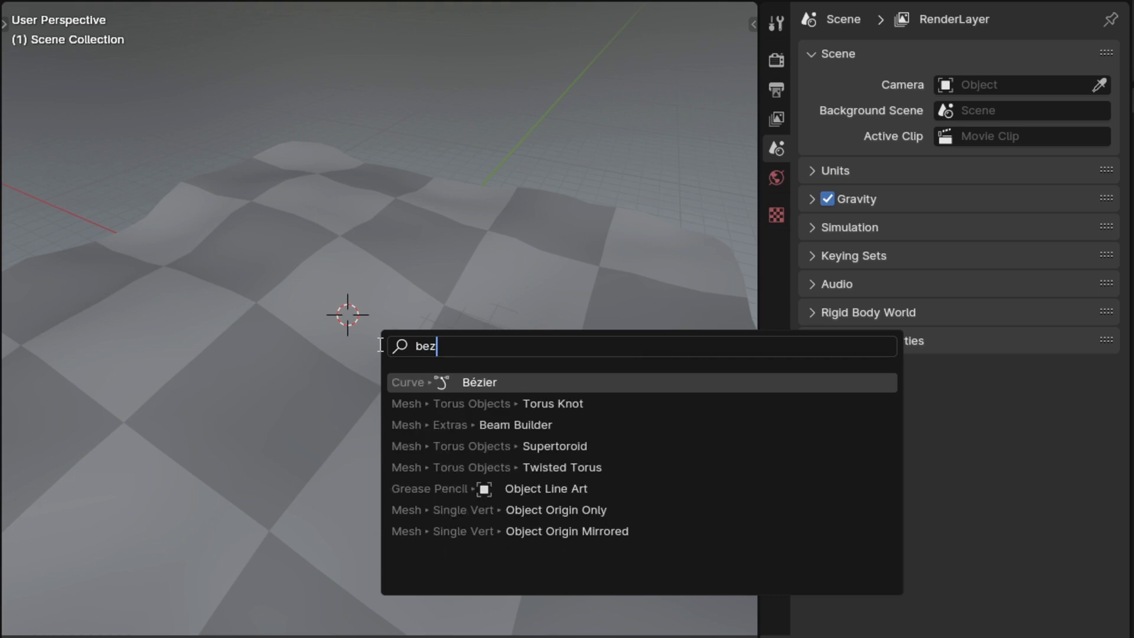
{"action": "key", "text": "Return"}
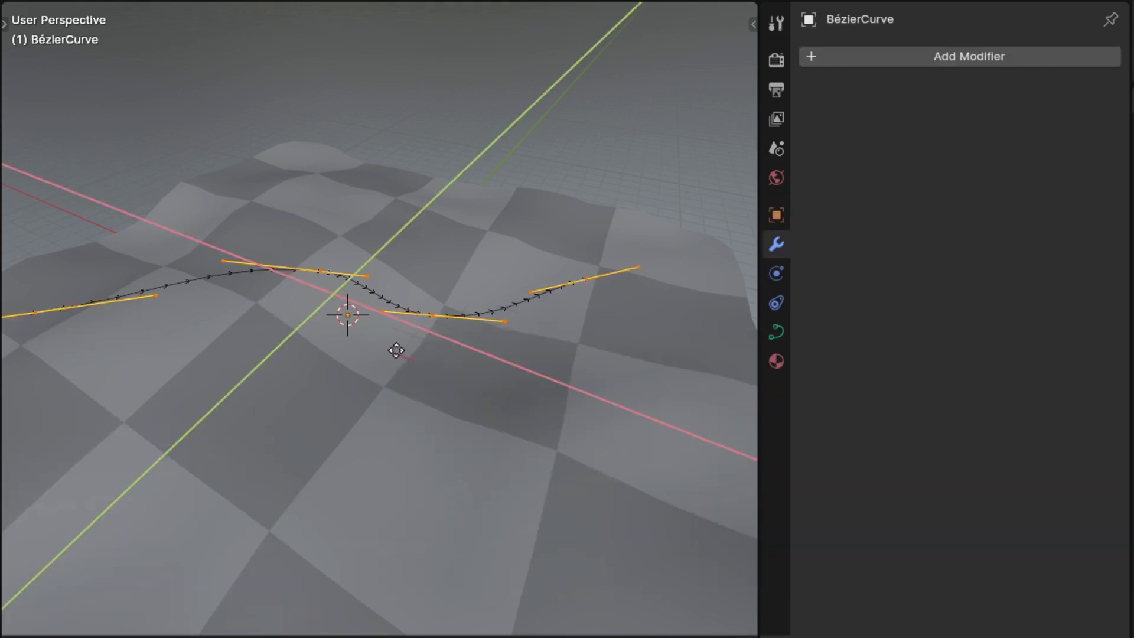
{"action": "left_click_drag", "start_coordinate": [395, 349], "coordinate": [503, 357]}
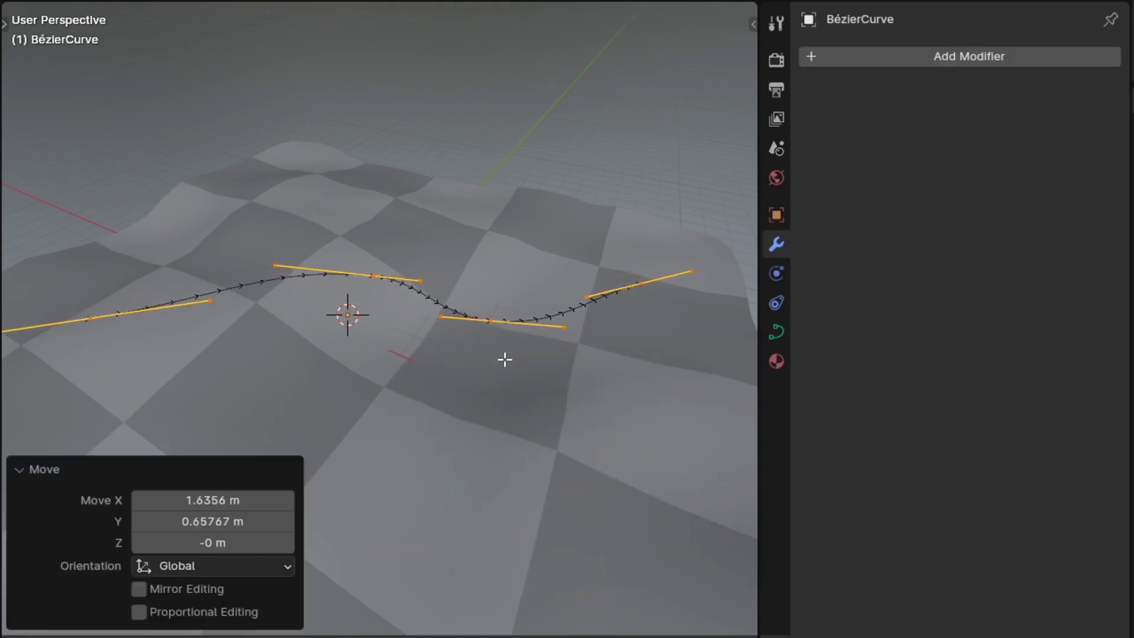
Step: Add the Fence Base and Fence Posts modifiers to the Bézier curve, using the post collection for the post instances
{"action": "left_click", "coordinate": [928, 56]}
{"action": "type", "text": "base"}
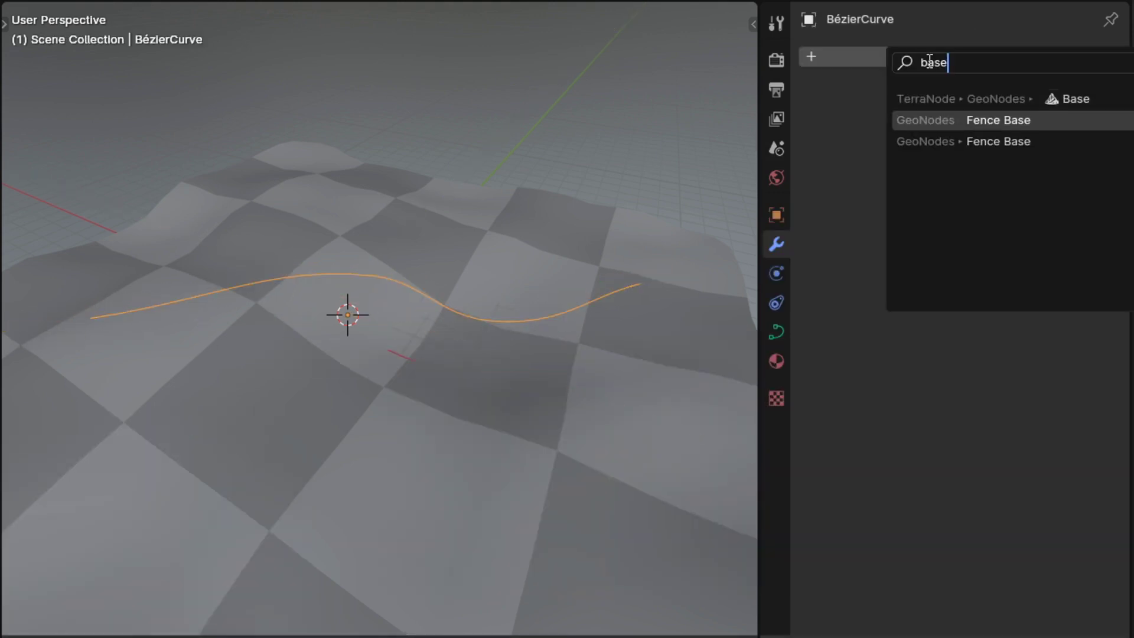
{"action": "key", "text": "Return"}
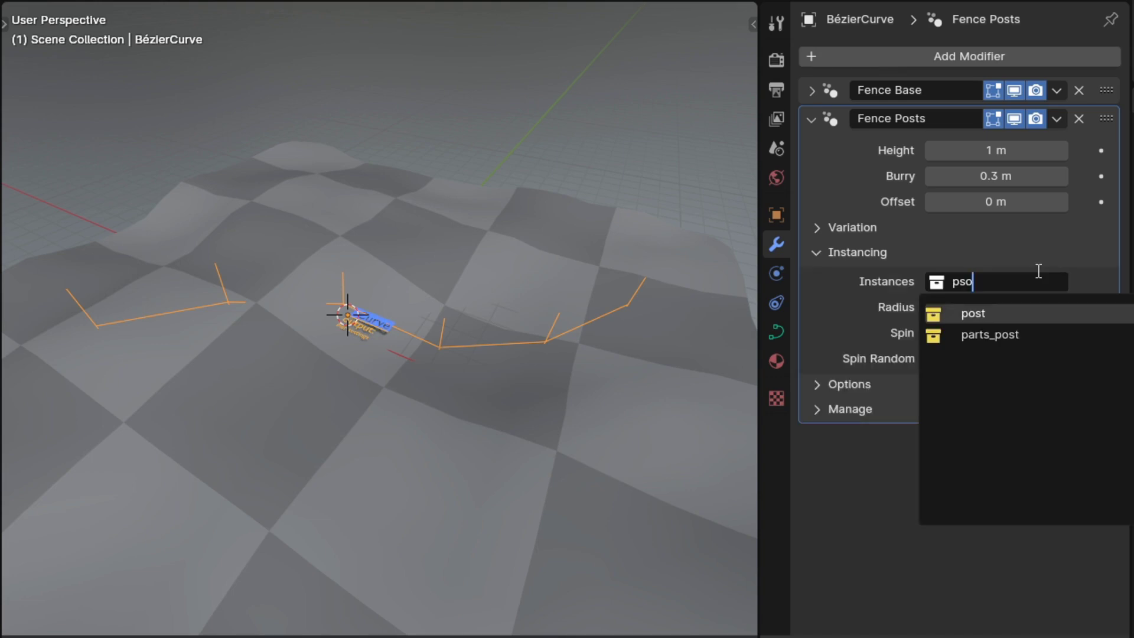
{"action": "key", "text": "Return"}
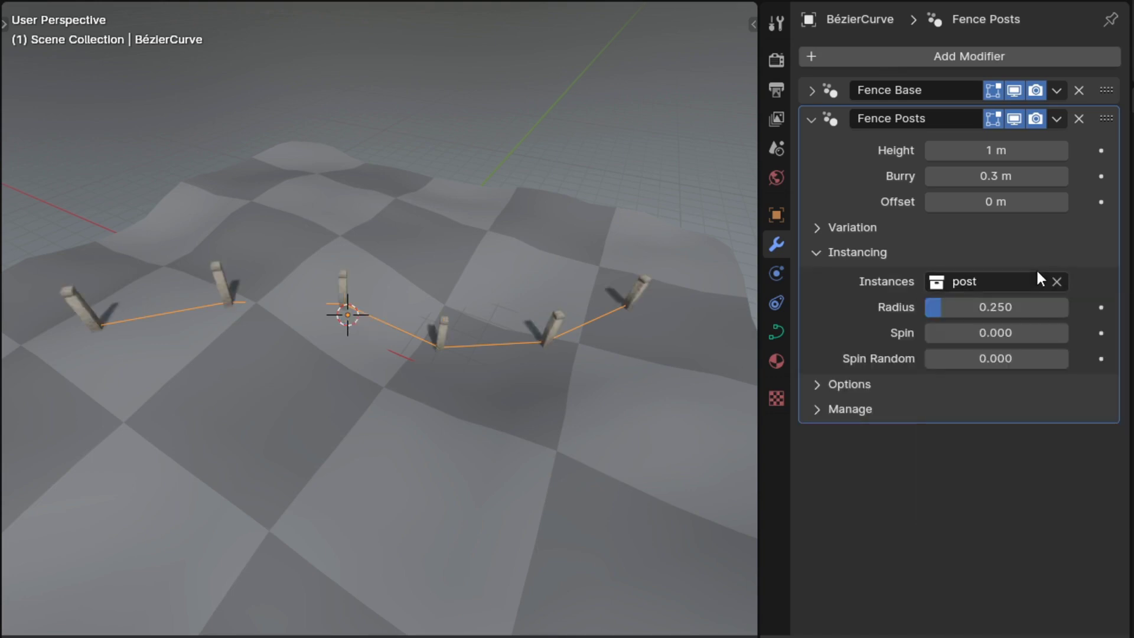
Step: Assign the beam collection as the instances of the curve's Fence Rails modifier
{"action": "left_click", "coordinate": [1029, 361]}
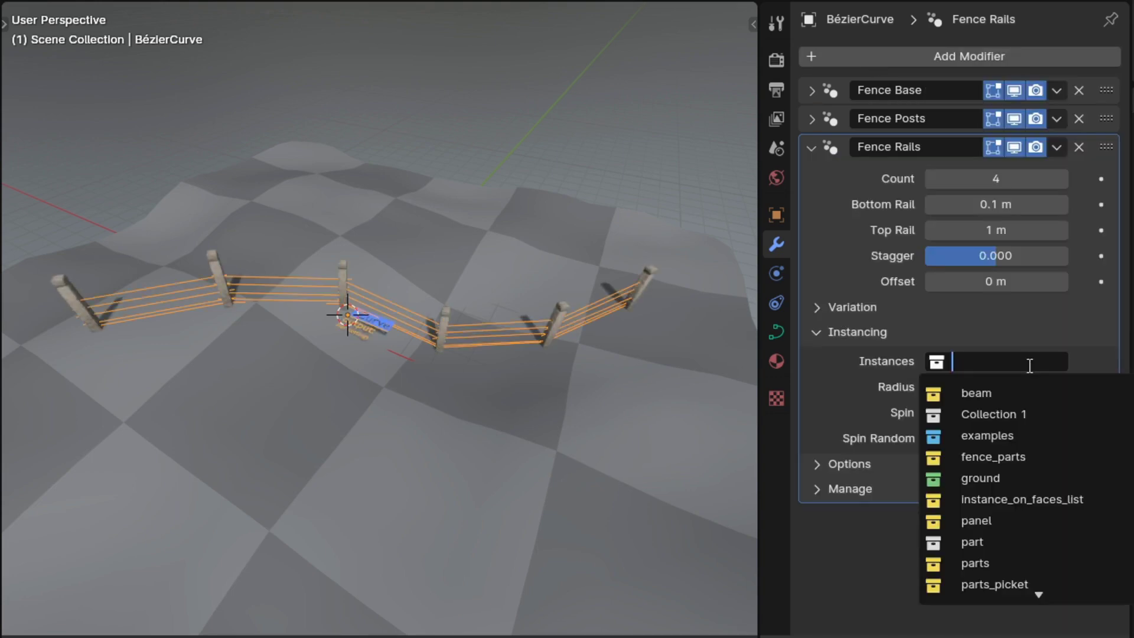
{"action": "type", "text": "bea"}
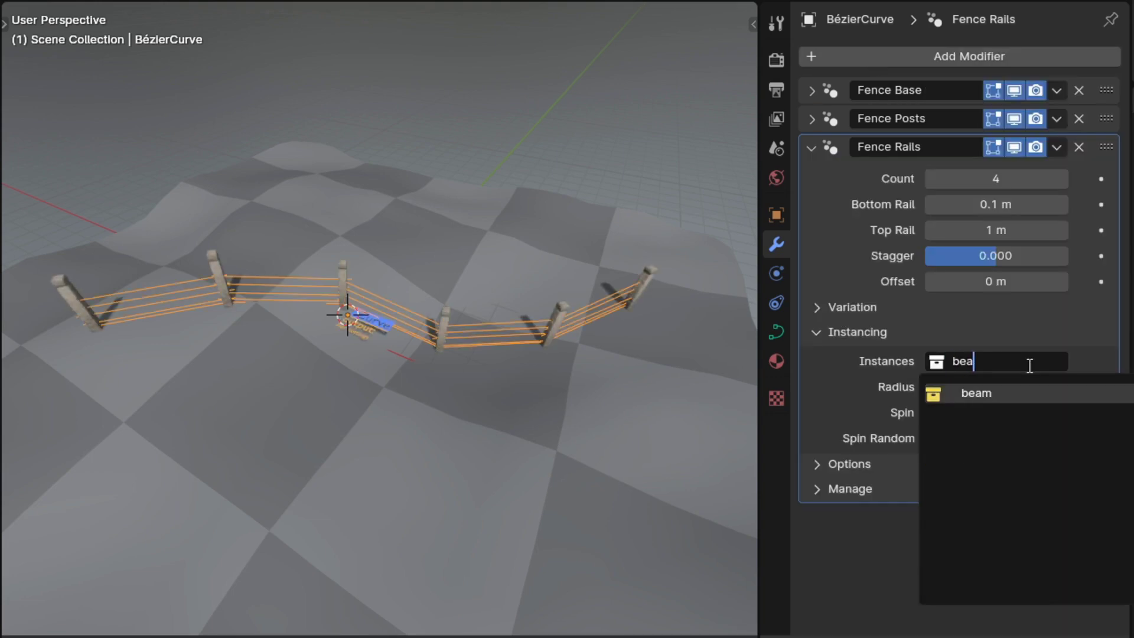
{"action": "key", "text": "Return"}
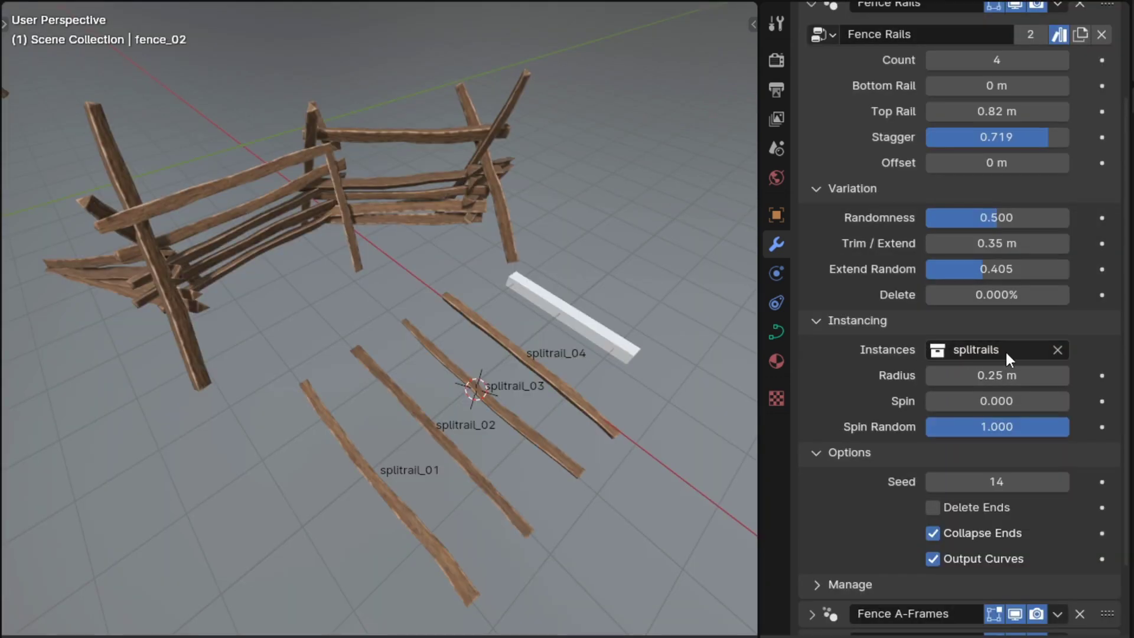
Step: Examine the objects in the splitrails collection that fence_02 uses as its rail instances
{"action": "left_click", "coordinate": [1005, 350]}
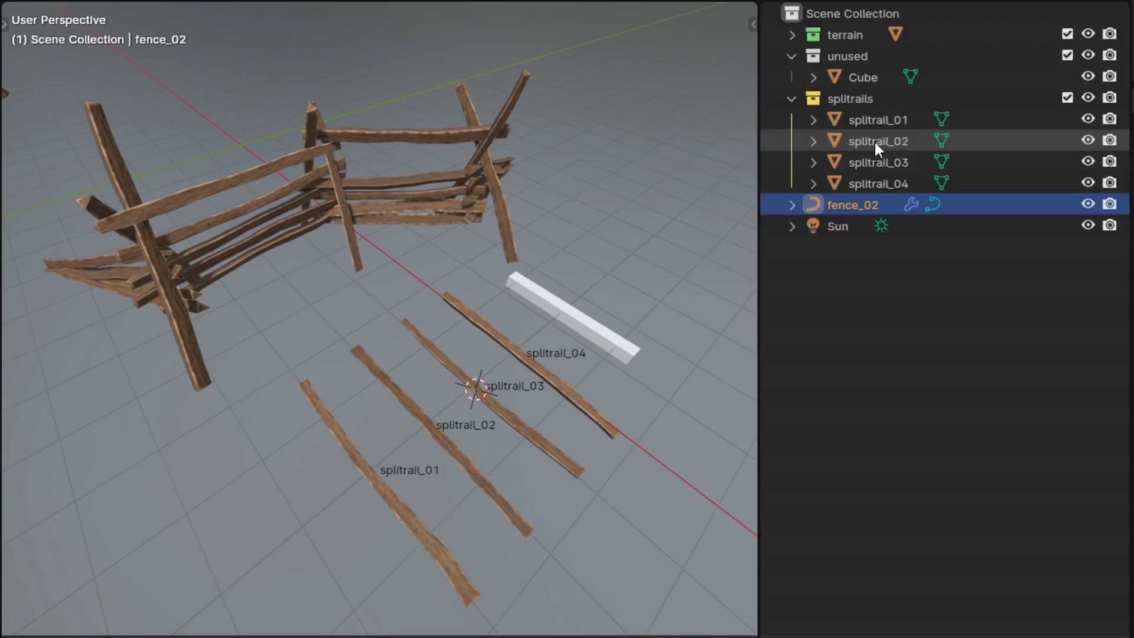
{"action": "mouse_move", "coordinate": [880, 118]}
{"action": "left_mouse_down"}
{"action": "mouse_move", "coordinate": [856, 179]}
{"action": "mouse_move", "coordinate": [872, 83]}
{"action": "mouse_move", "coordinate": [860, 62]}
{"action": "mouse_move", "coordinate": [871, 93]}
{"action": "mouse_move", "coordinate": [846, 188]}
{"action": "left_mouse_up"}
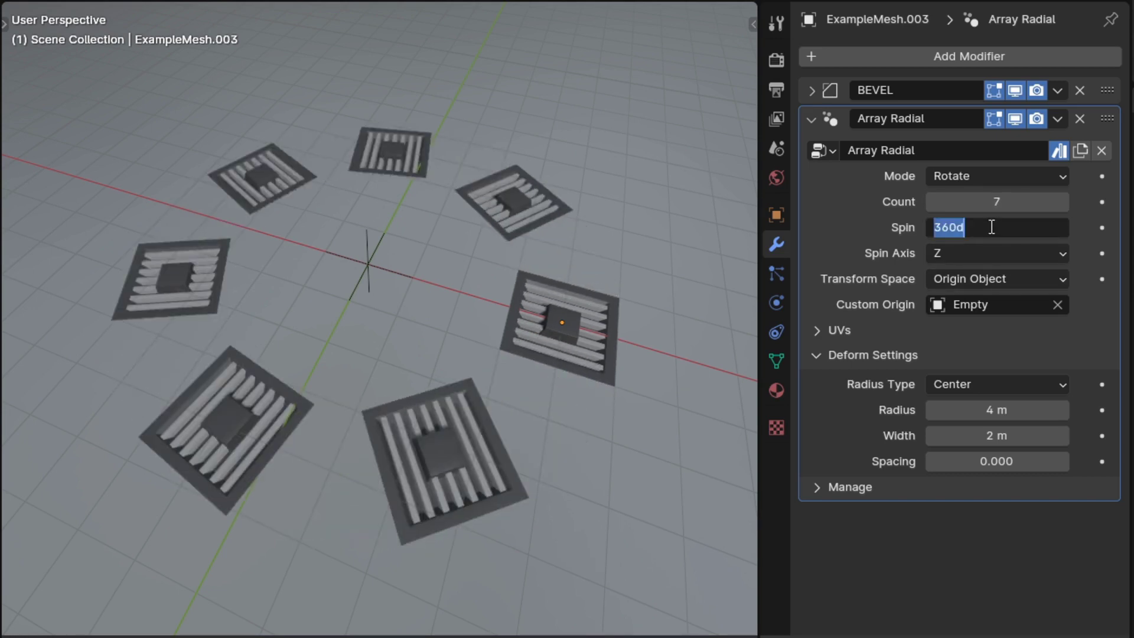
Step: Set the Array Radial modifier's spin to 180° and its mode to Deform
{"action": "type", "text": "180"}
{"action": "key", "text": "Return"}
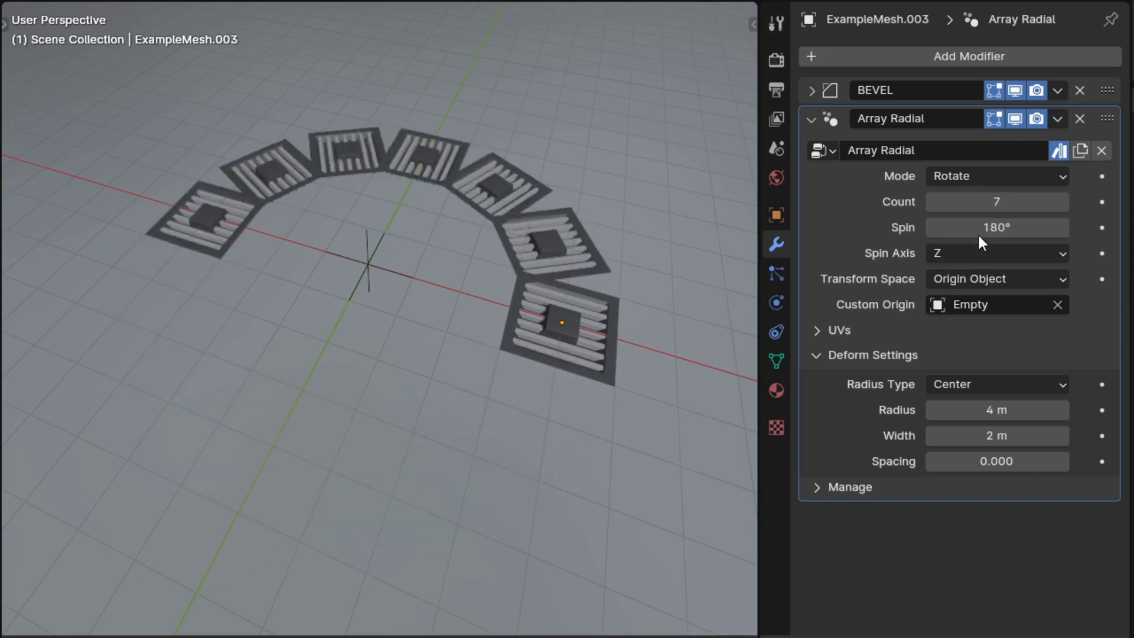
{"action": "left_click", "coordinate": [1001, 175]}
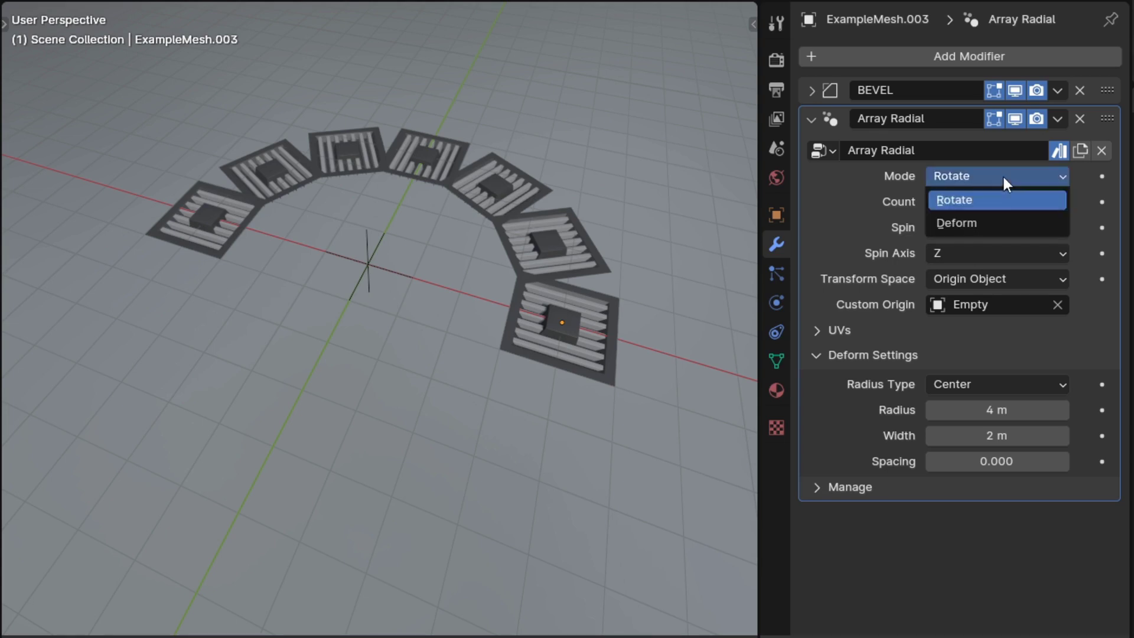
{"action": "left_click", "coordinate": [1005, 222]}
Step: Try Inner Radius as the radial array's radius type, and settle on Outer Radius
{"action": "mouse_move", "coordinate": [990, 410]}
{"action": "left_mouse_down"}
{"action": "mouse_move", "coordinate": [1045, 410]}
{"action": "mouse_move", "coordinate": [989, 409]}
{"action": "left_mouse_up"}
{"action": "left_click", "coordinate": [990, 392]}
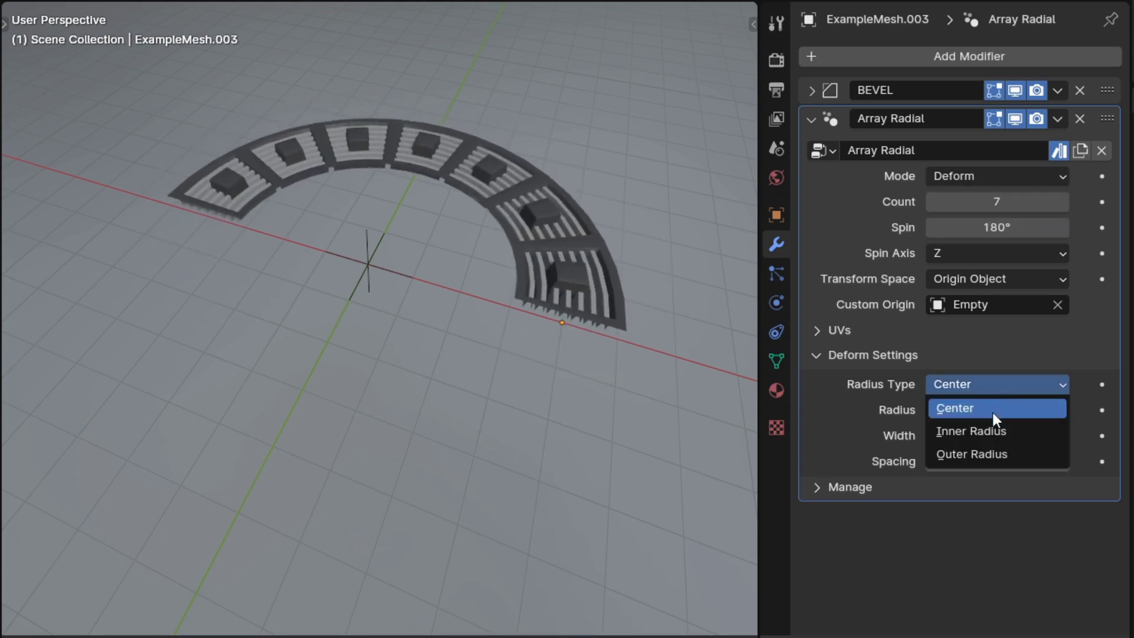
{"action": "left_click", "coordinate": [990, 432]}
{"action": "left_click", "coordinate": [993, 385]}
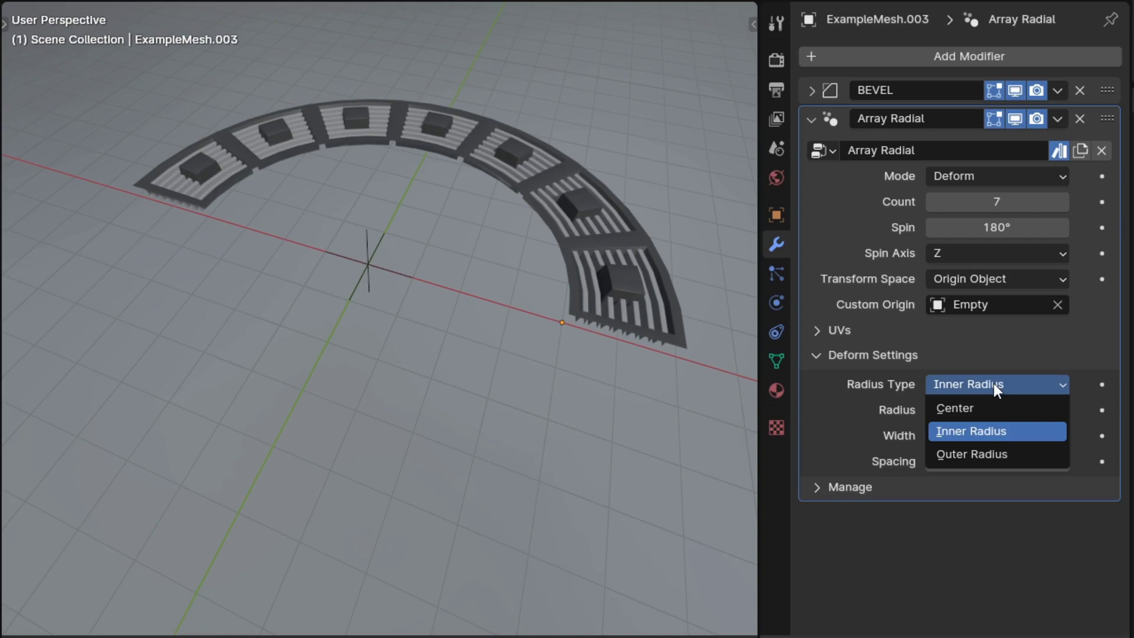
{"action": "left_click", "coordinate": [987, 452]}
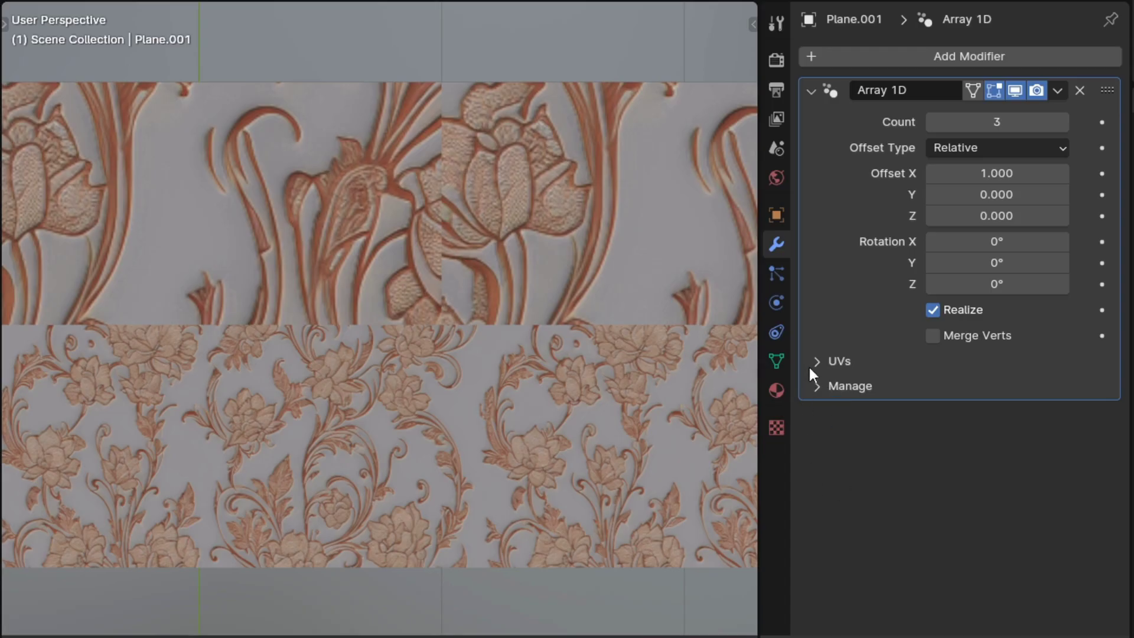
Step: Enable Adjust UVs in the UV settings of Plane.001's Array 1D modifier
{"action": "left_click", "coordinate": [808, 361]}
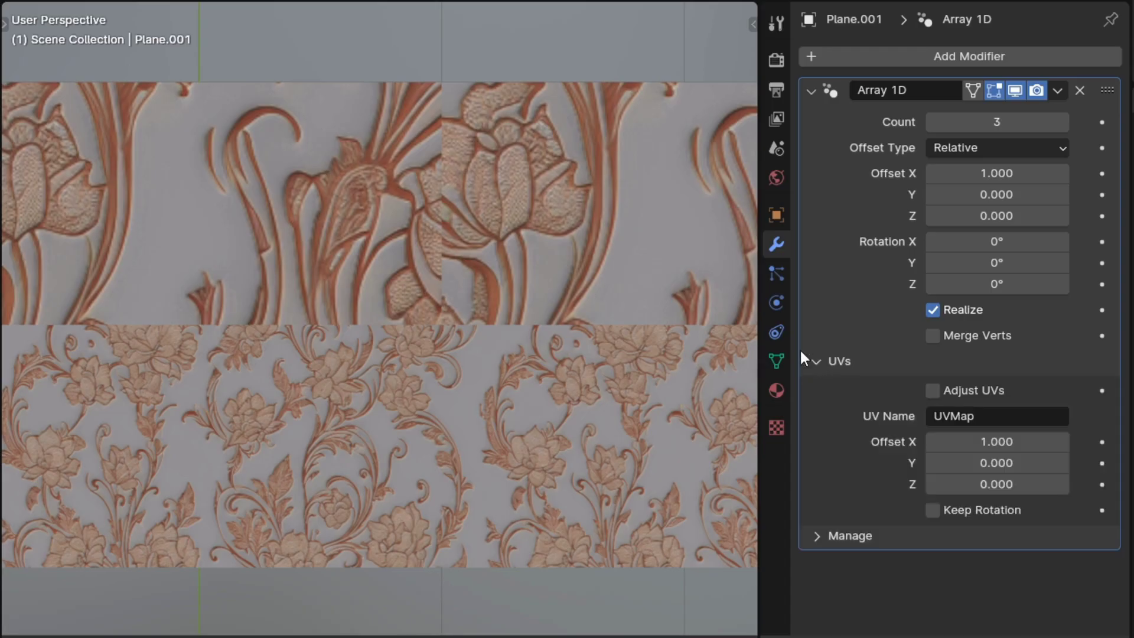
{"action": "left_click", "coordinate": [932, 391]}
Step: Draw red arrows above and below the tiled planes, pointing at the seam between the array copies
{"action": "mouse_move", "coordinate": [438, 12]}
{"action": "left_mouse_down"}
{"action": "mouse_move", "coordinate": [440, 65]}
{"action": "mouse_move", "coordinate": [462, 45]}
{"action": "left_mouse_up"}
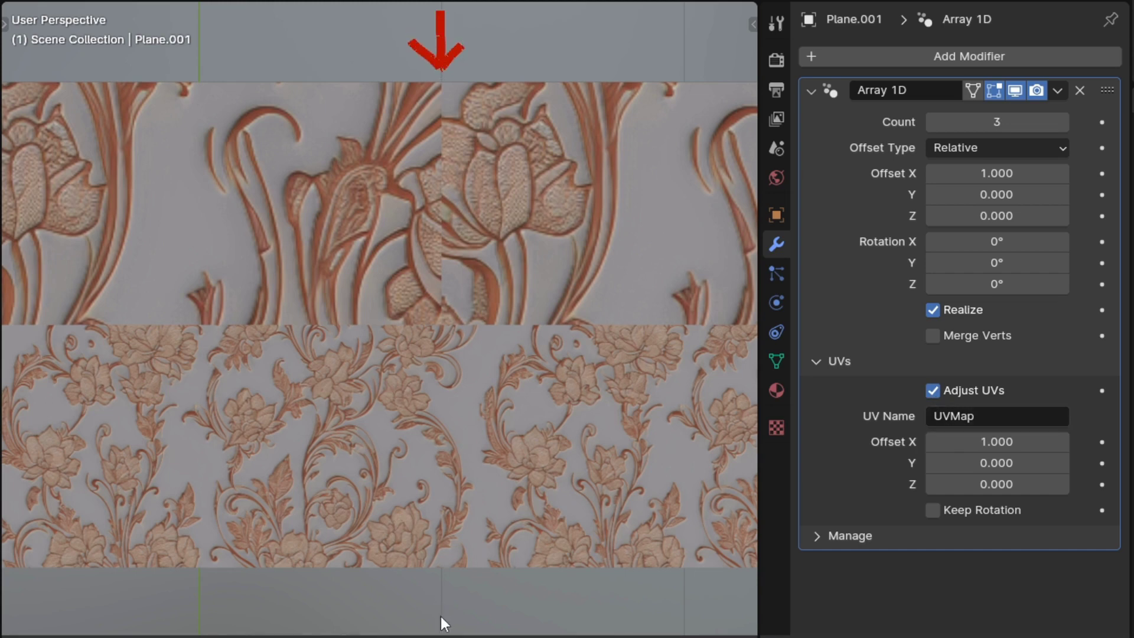
{"action": "left_click_drag", "start_coordinate": [438, 617], "coordinate": [436, 568]}
{"action": "left_click_drag", "start_coordinate": [437, 568], "coordinate": [458, 588]}
Step: Toggle Adjust UVs on the upper plane's array to compare the seam, leave it enabled, and lower its UV Offset X
{"action": "left_click", "coordinate": [931, 391]}
{"action": "left_click", "coordinate": [933, 391]}
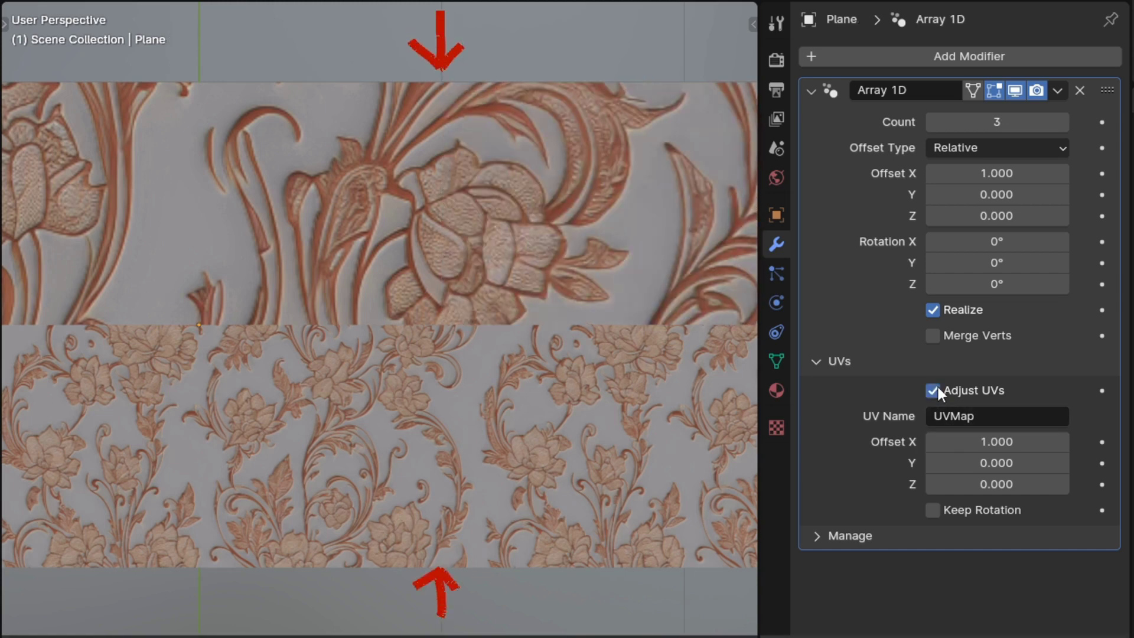
{"action": "left_click", "coordinate": [933, 390]}
{"action": "left_click", "coordinate": [933, 390]}
{"action": "left_click_drag", "start_coordinate": [980, 442], "coordinate": [924, 441]}
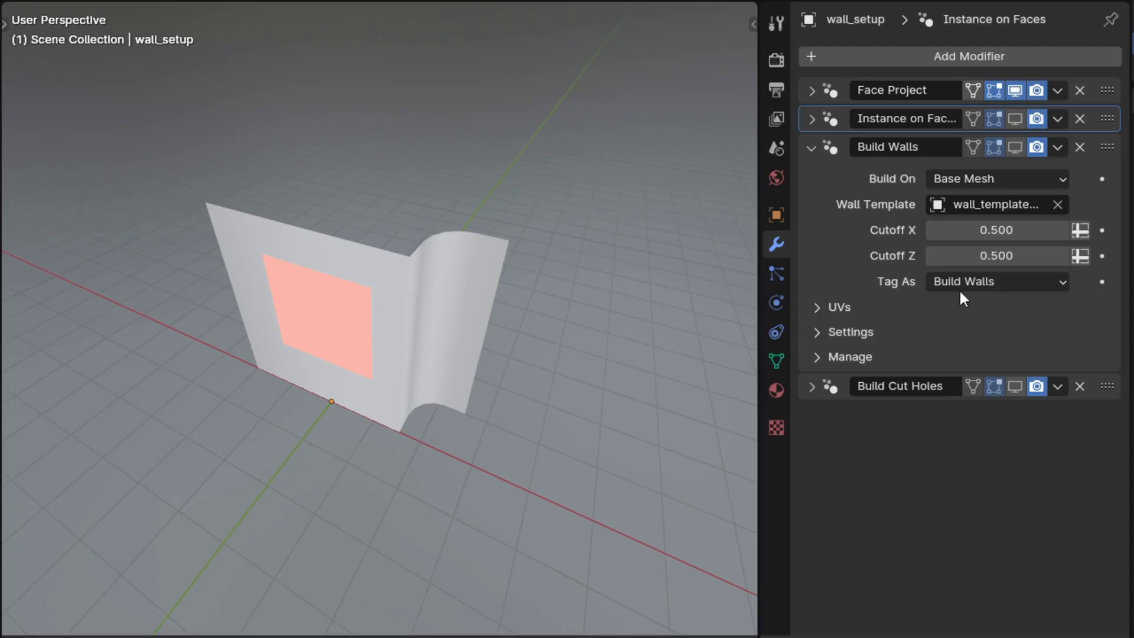
Step: Turn on viewport display for the Build Walls modifier on wall_setup
{"action": "left_click", "coordinate": [959, 287]}
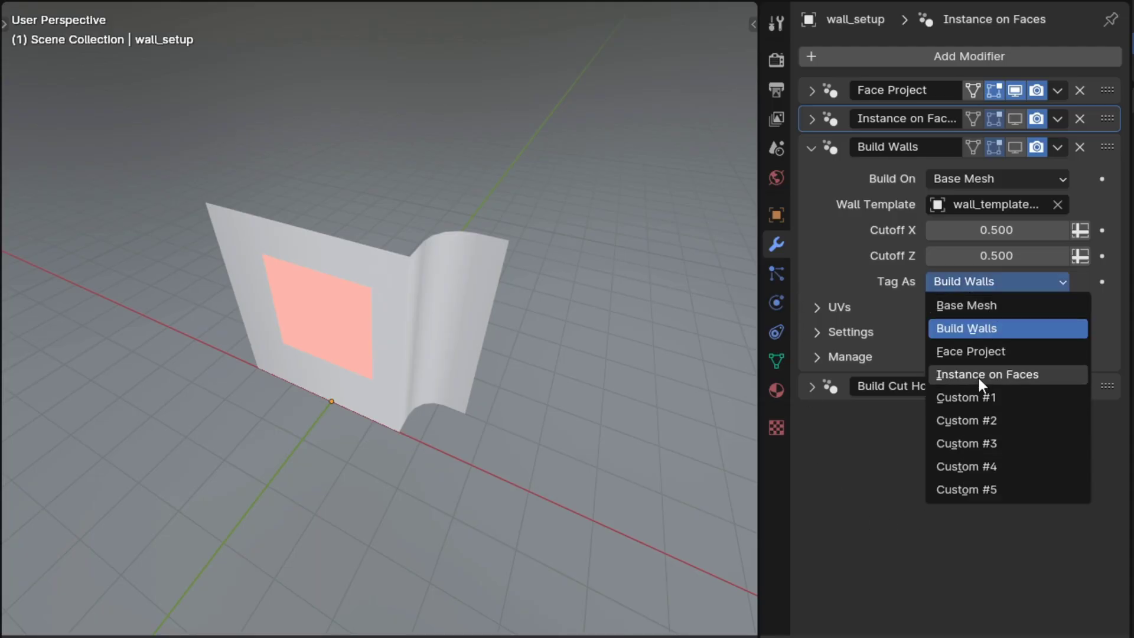
{"action": "left_click", "coordinate": [1015, 147]}
Step: Try Everything and Face Project as the Build Walls modifier's Build On target, and restore it to Base Mesh
{"action": "left_click", "coordinate": [1012, 180]}
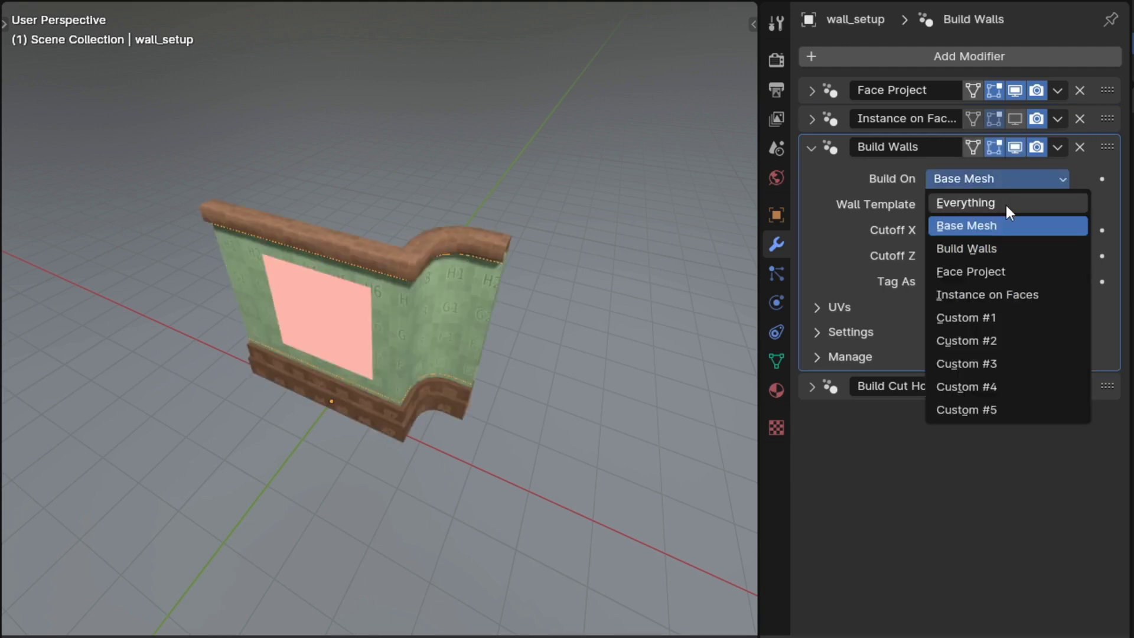
{"action": "left_click", "coordinate": [1005, 204]}
{"action": "left_click", "coordinate": [1014, 178]}
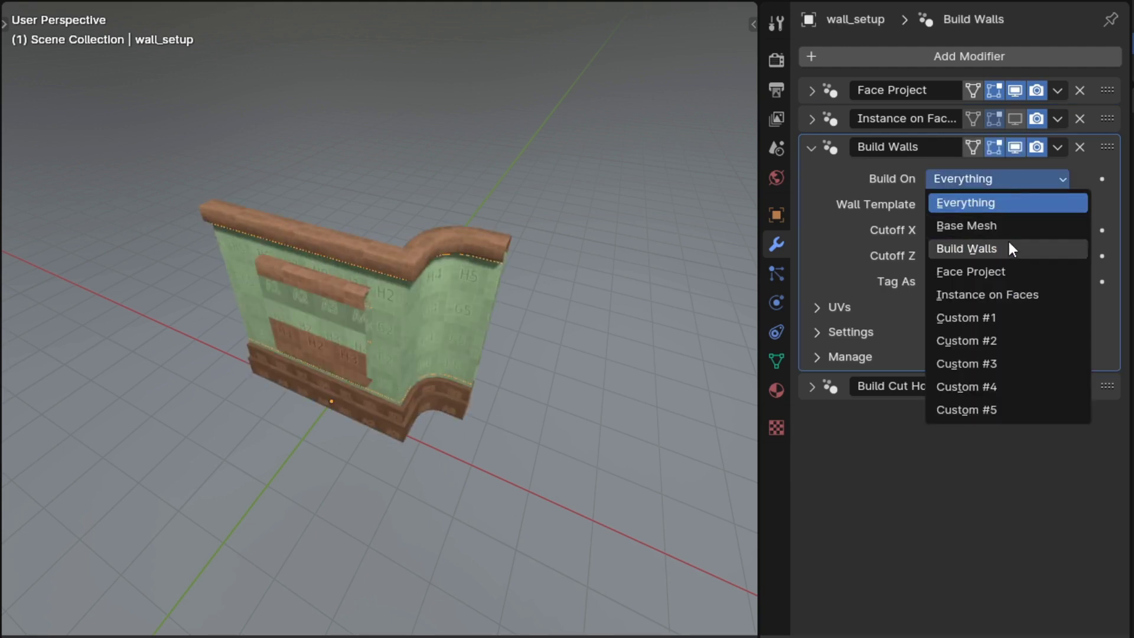
{"action": "left_click", "coordinate": [994, 271]}
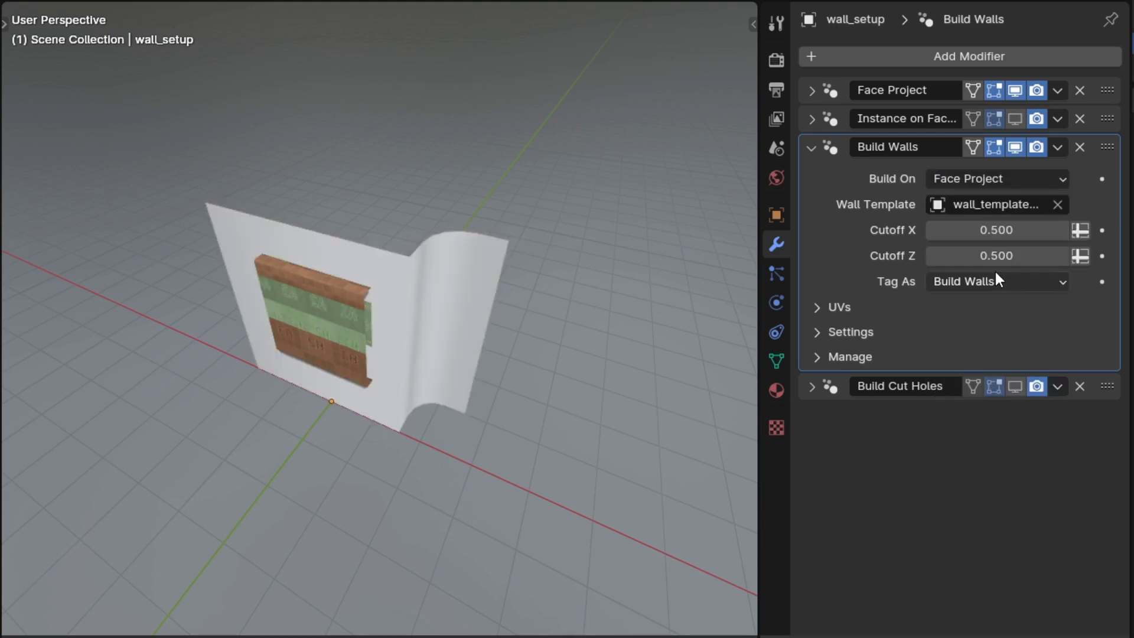
{"action": "left_click", "coordinate": [994, 179]}
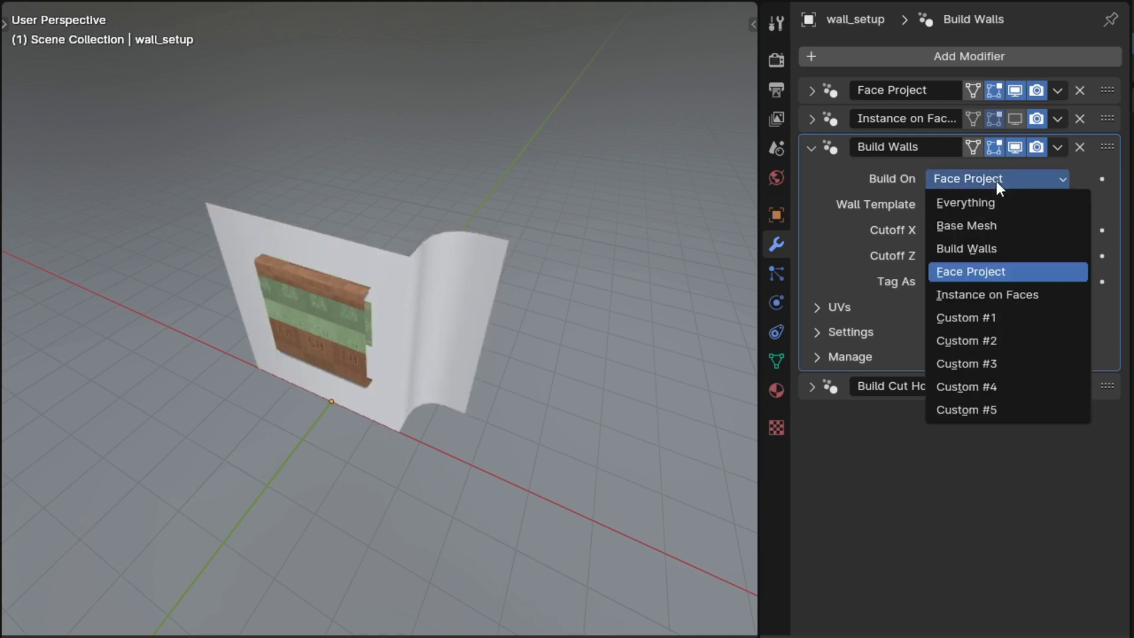
{"action": "left_click", "coordinate": [993, 227]}
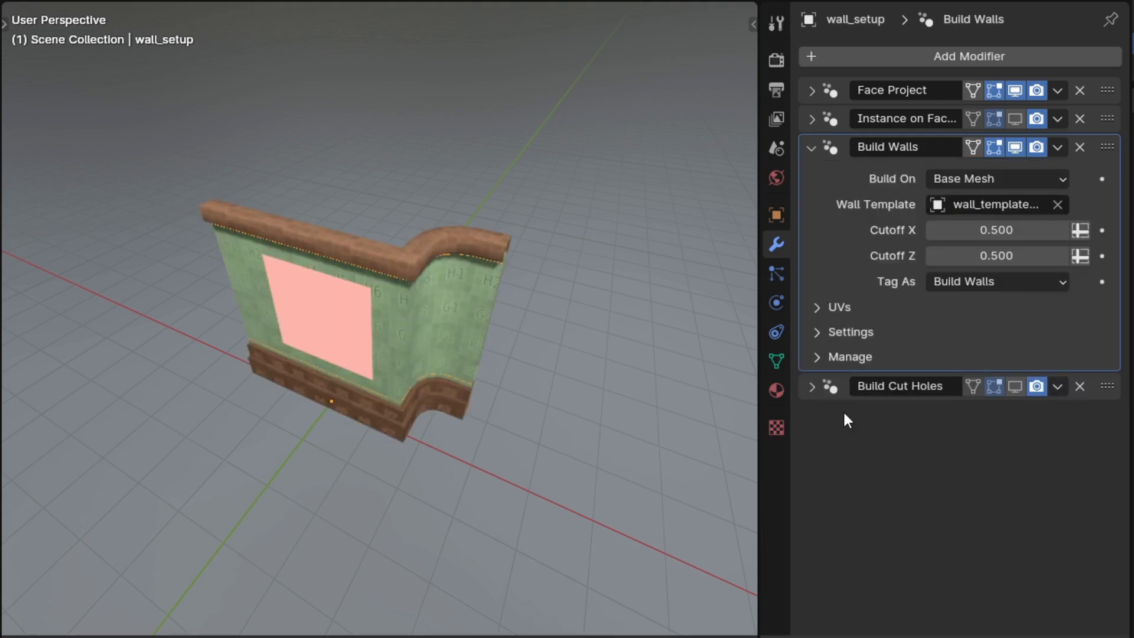
Step: Review the Tag As options of the Build Walls and Face Project modifiers, keeping Face Project tagged as Face Project
{"action": "left_click", "coordinate": [944, 282]}
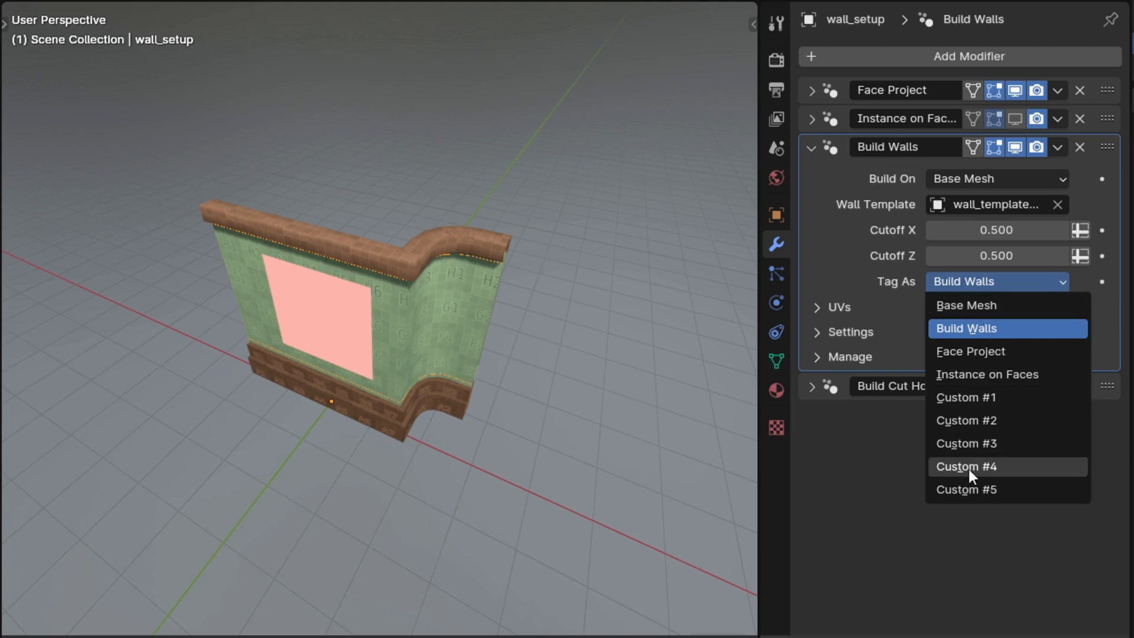
{"action": "left_click", "coordinate": [973, 179]}
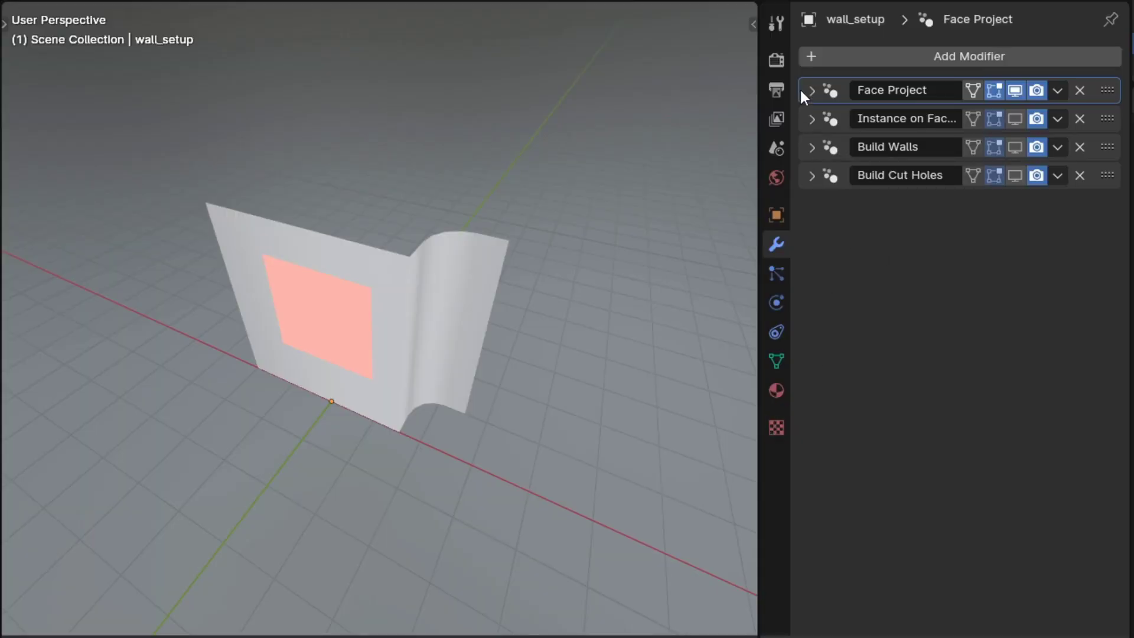
{"action": "left_click", "coordinate": [807, 92]}
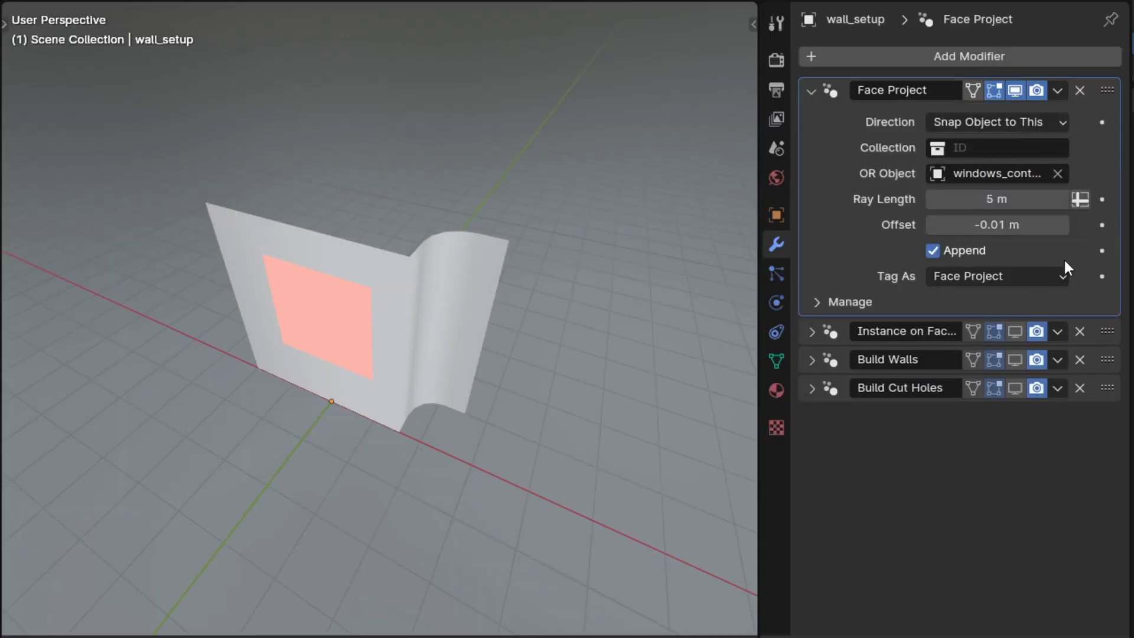
{"action": "left_click", "coordinate": [1019, 276]}
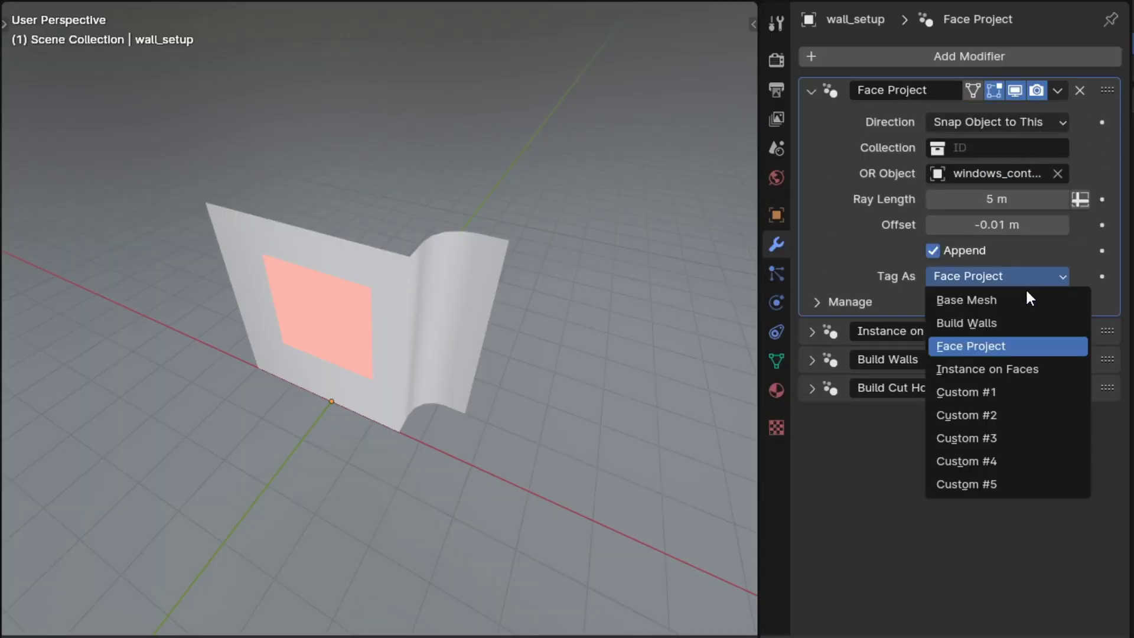
{"action": "left_click", "coordinate": [991, 349]}
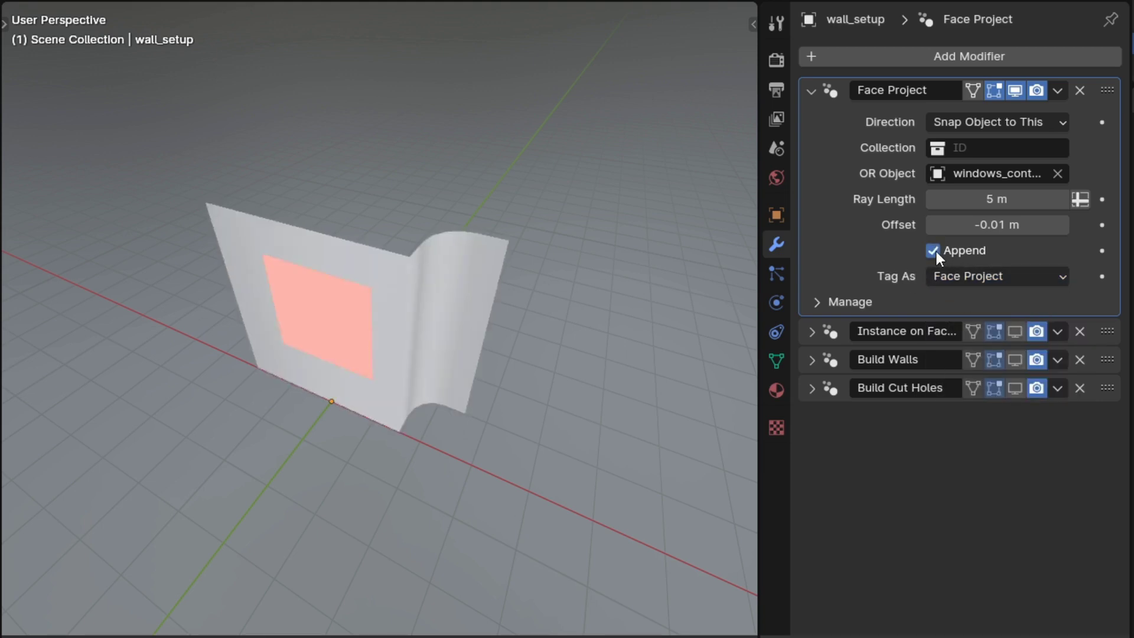
Step: Expand the Instance on Faces modifier on wall_setup and turn on its viewport display
{"action": "left_click", "coordinate": [810, 89]}
{"action": "left_click", "coordinate": [810, 116]}
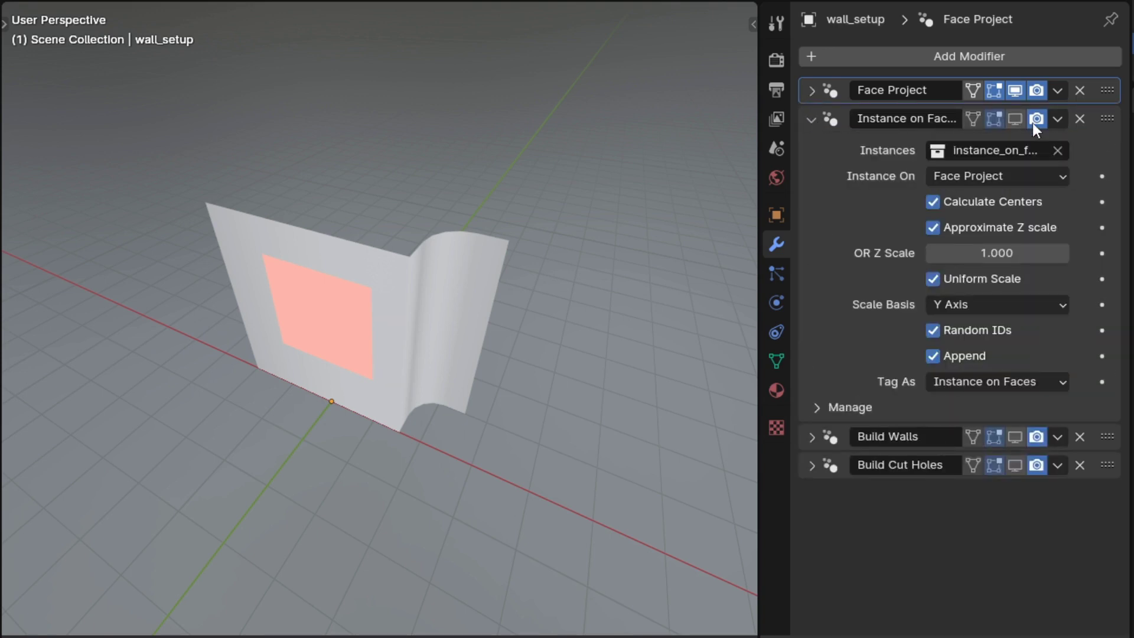
{"action": "left_click", "coordinate": [1015, 119]}
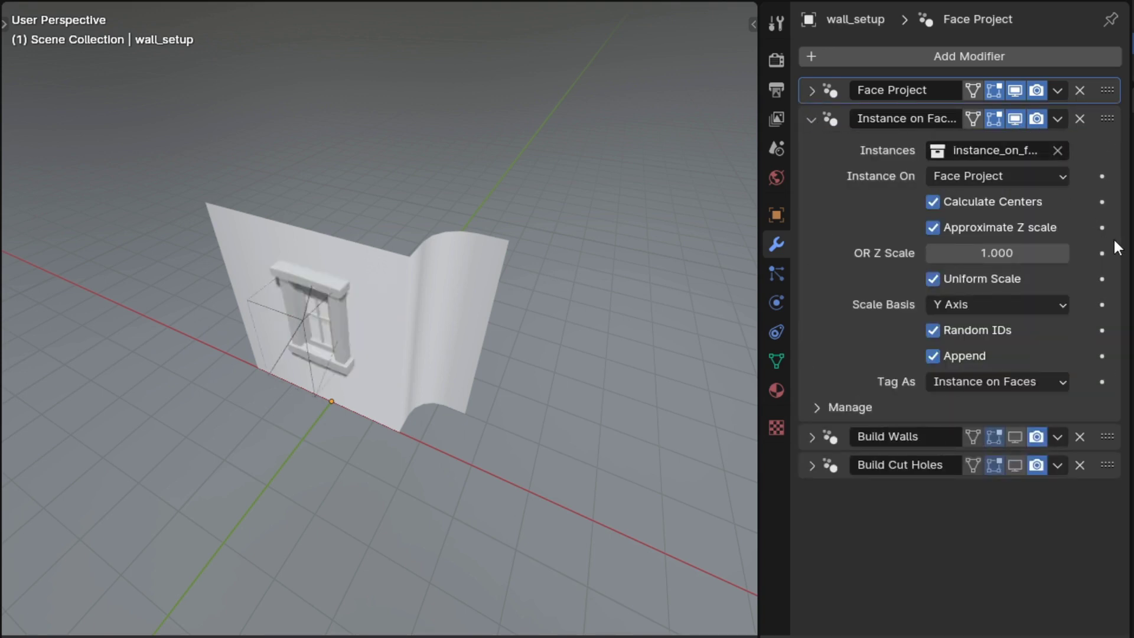
Step: Try Everything and Base Mesh as the Instance on Faces modifier's Instance On target, and restore it to Face Project
{"action": "left_click", "coordinate": [982, 178]}
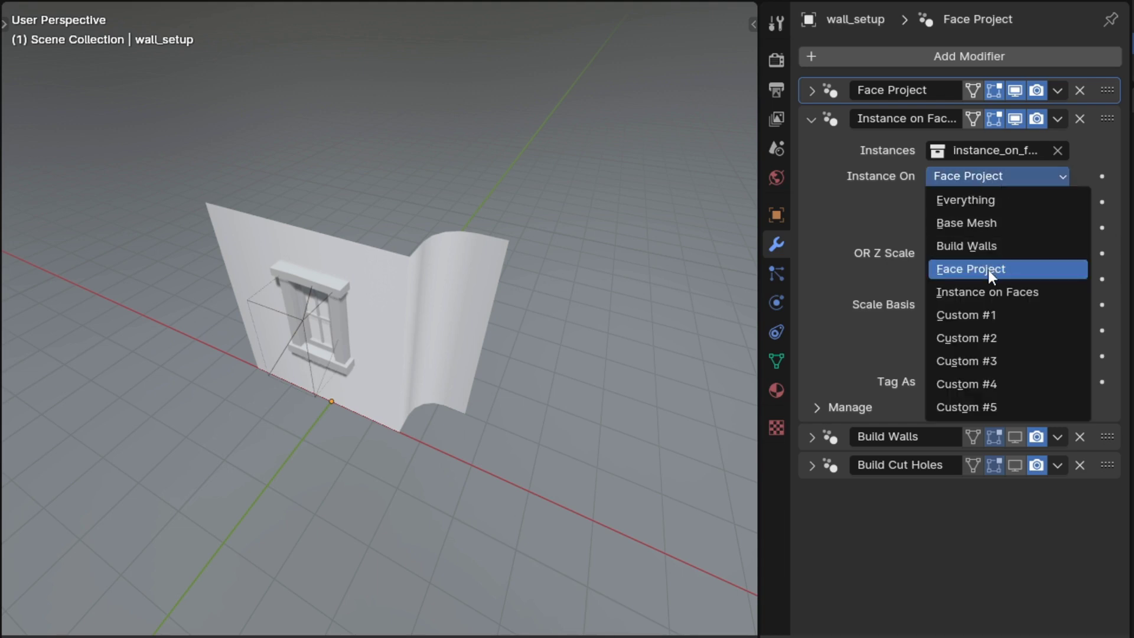
{"action": "left_click", "coordinate": [977, 200]}
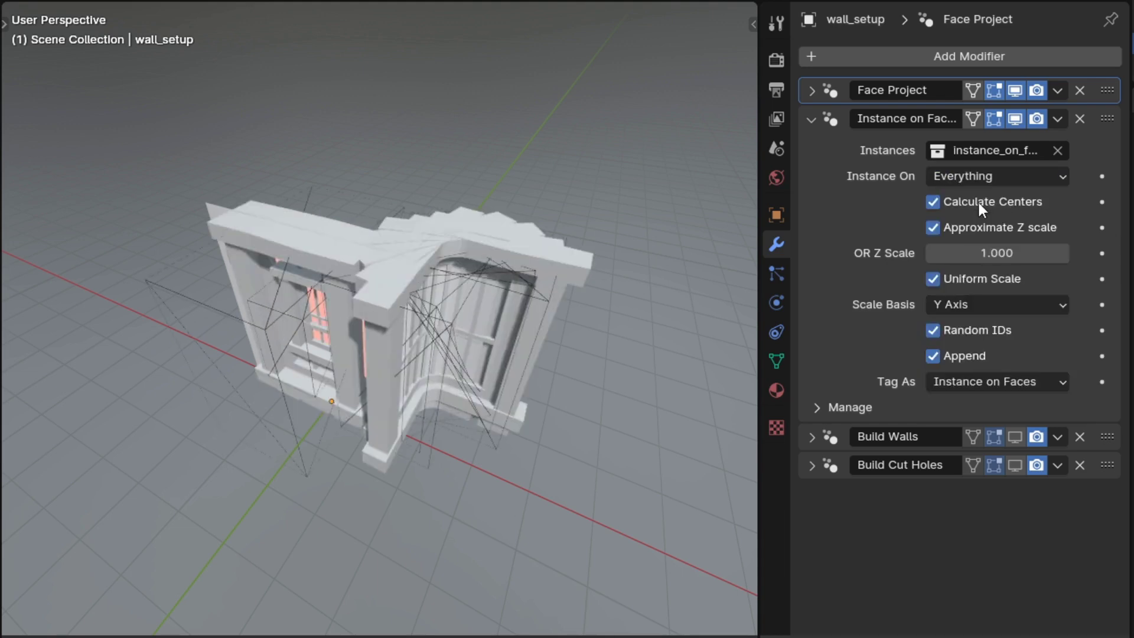
{"action": "left_click", "coordinate": [1007, 176]}
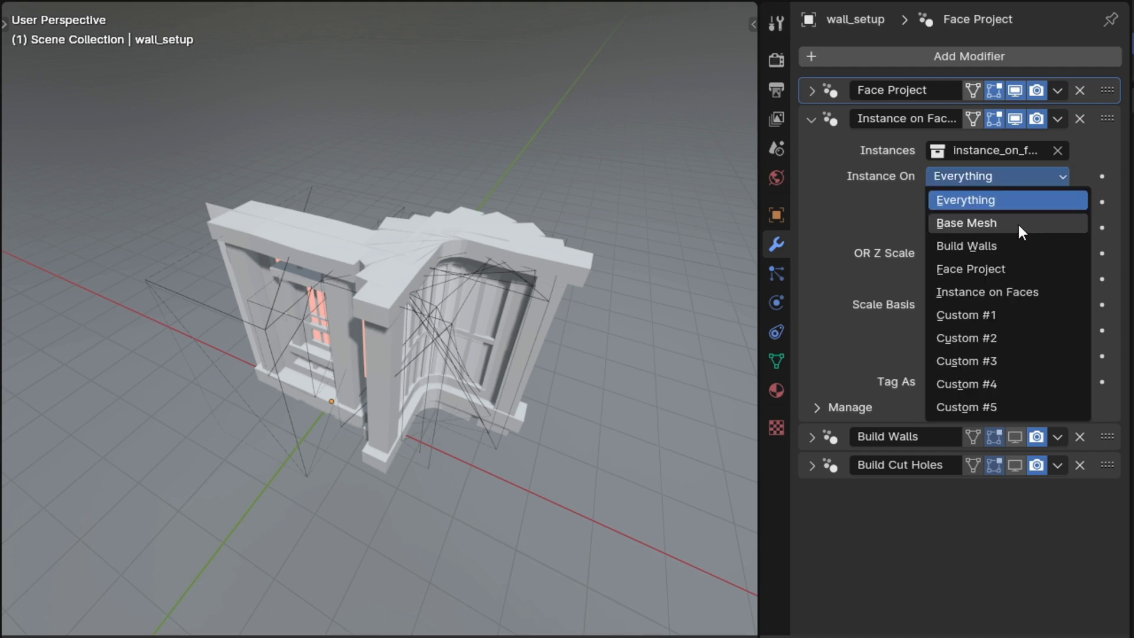
{"action": "left_click", "coordinate": [1017, 223]}
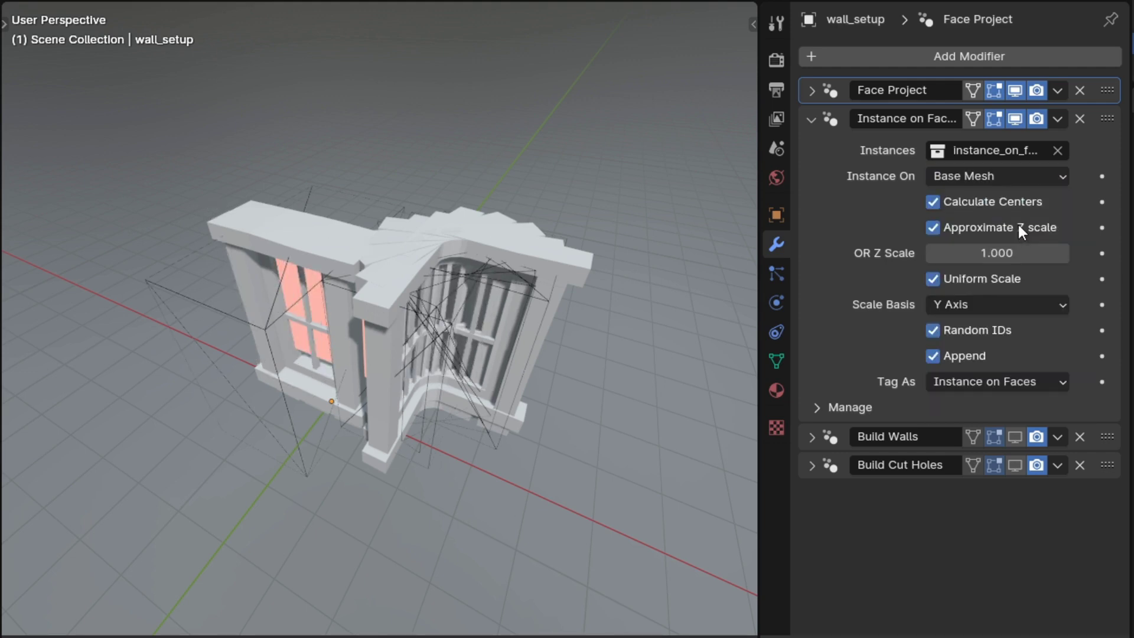
{"action": "left_click", "coordinate": [1008, 177]}
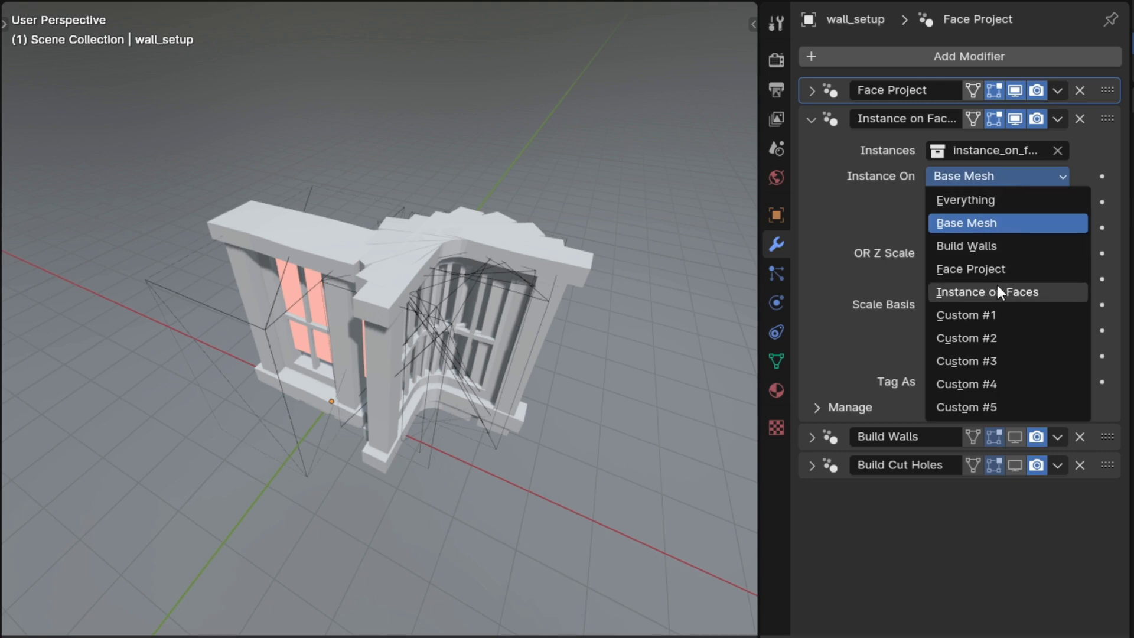
{"action": "left_click", "coordinate": [989, 268]}
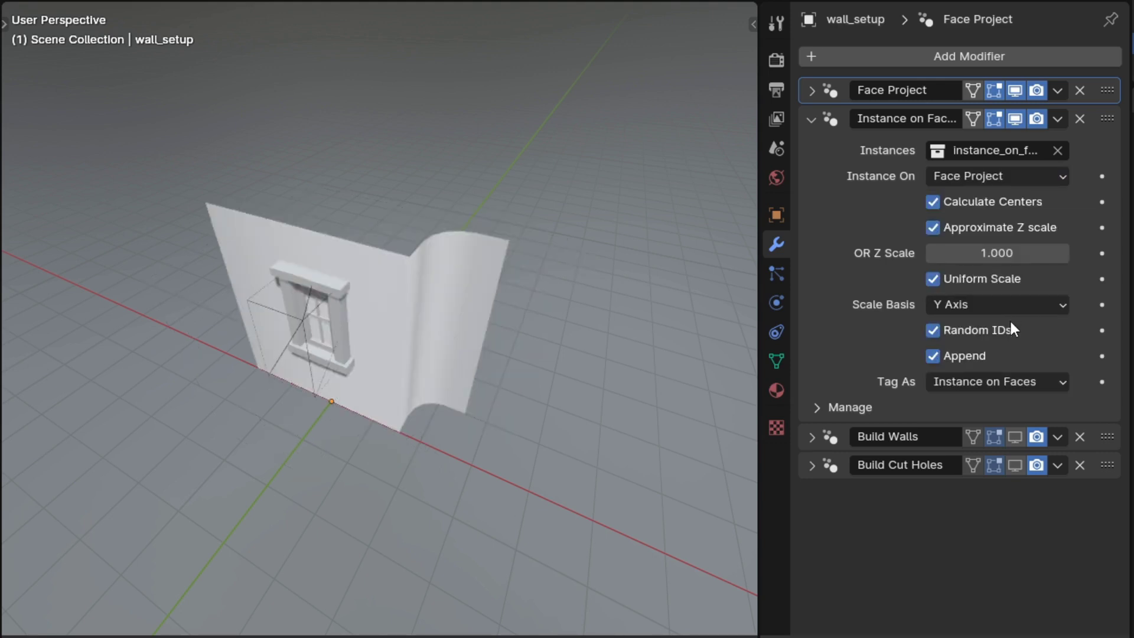
Step: Tag the Face Project modifier's output as Custom #1 and set Instance on Faces to instance on Custom #1
{"action": "left_click", "coordinate": [812, 91]}
{"action": "left_click", "coordinate": [991, 275]}
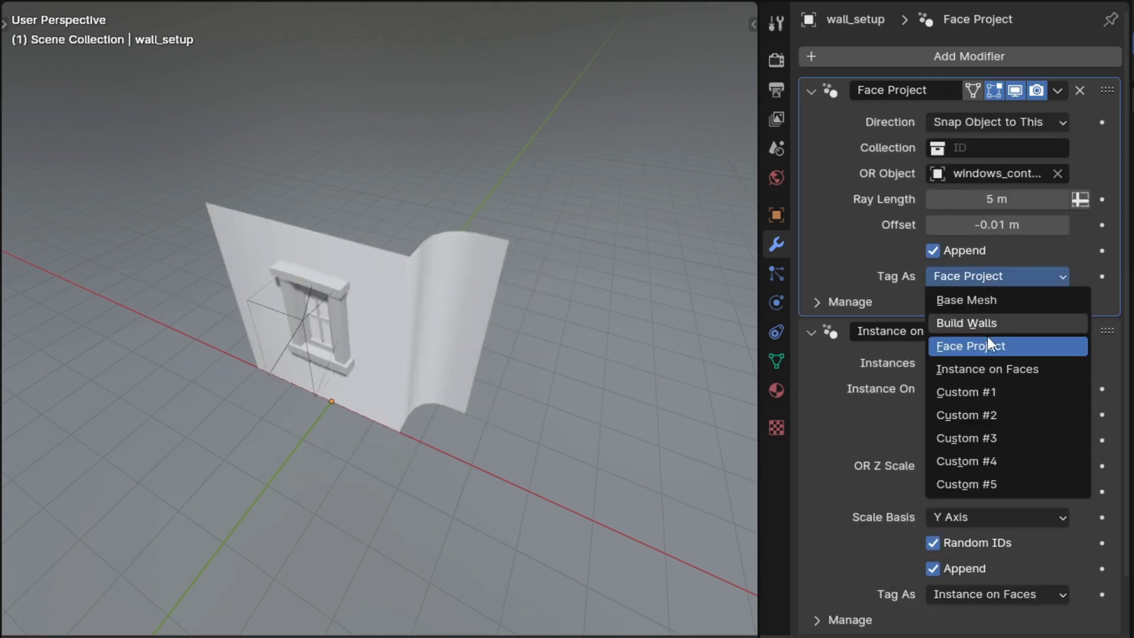
{"action": "left_click", "coordinate": [982, 282]}
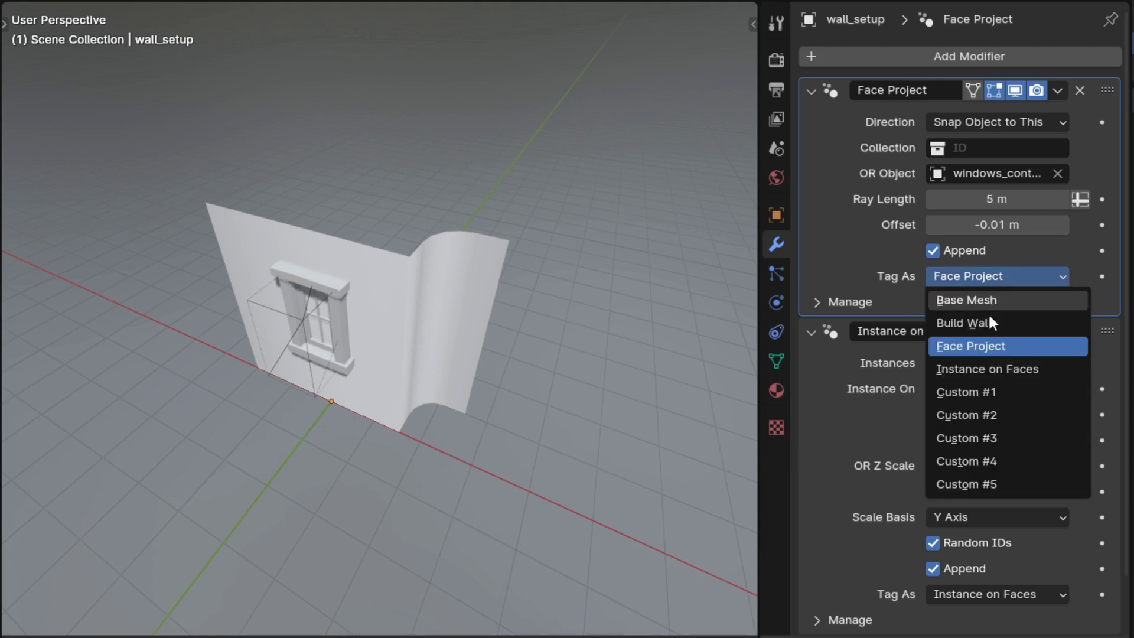
{"action": "left_click", "coordinate": [998, 391]}
{"action": "left_click", "coordinate": [1003, 388]}
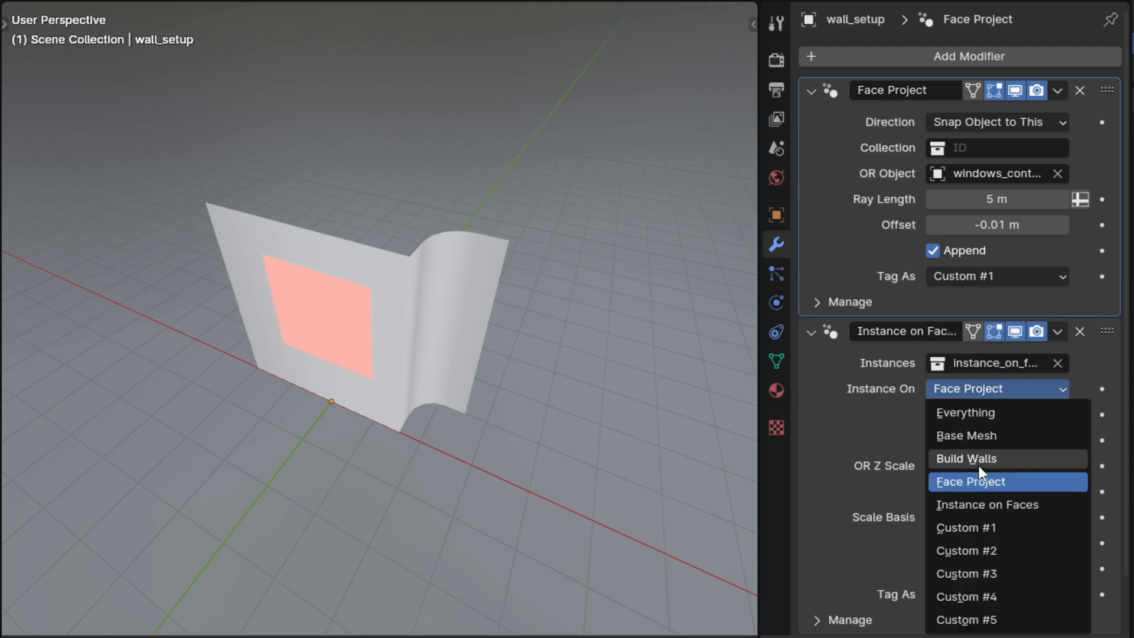
{"action": "left_click", "coordinate": [981, 528]}
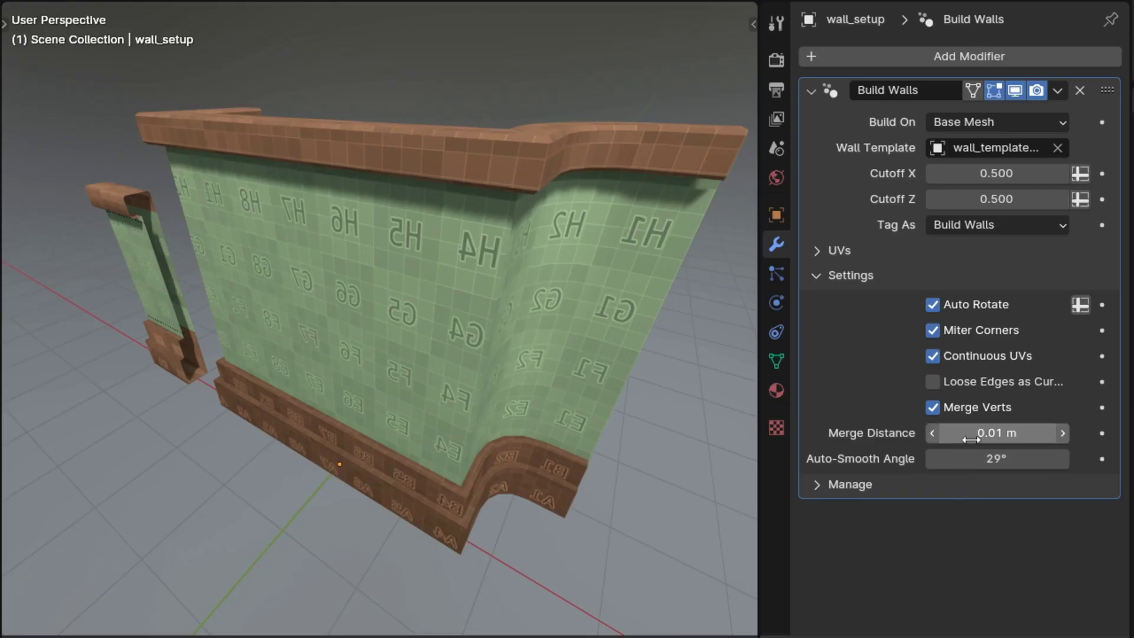
Step: Try an Auto-Smooth Angle of 0° on the Build Walls modifier, and set it to 180°
{"action": "left_click_drag", "start_coordinate": [997, 433], "coordinate": [1004, 458]}
{"action": "left_click", "coordinate": [997, 458]}
{"action": "type", "text": "0"}
{"action": "key", "text": "Return"}
{"action": "left_click", "coordinate": [991, 456]}
{"action": "type", "text": "180"}
{"action": "key", "text": "Return"}
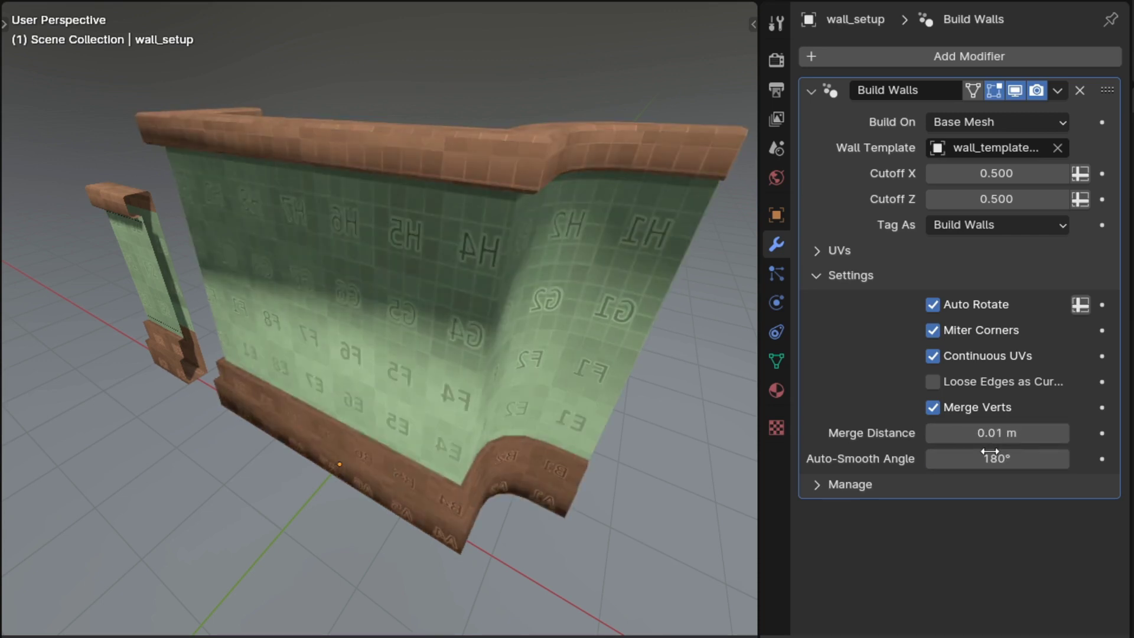
Step: Mark vertical edges of the wall_setup base mesh as sharp, including the corner between the flat and curved sections
{"action": "left_click", "coordinate": [559, 375]}
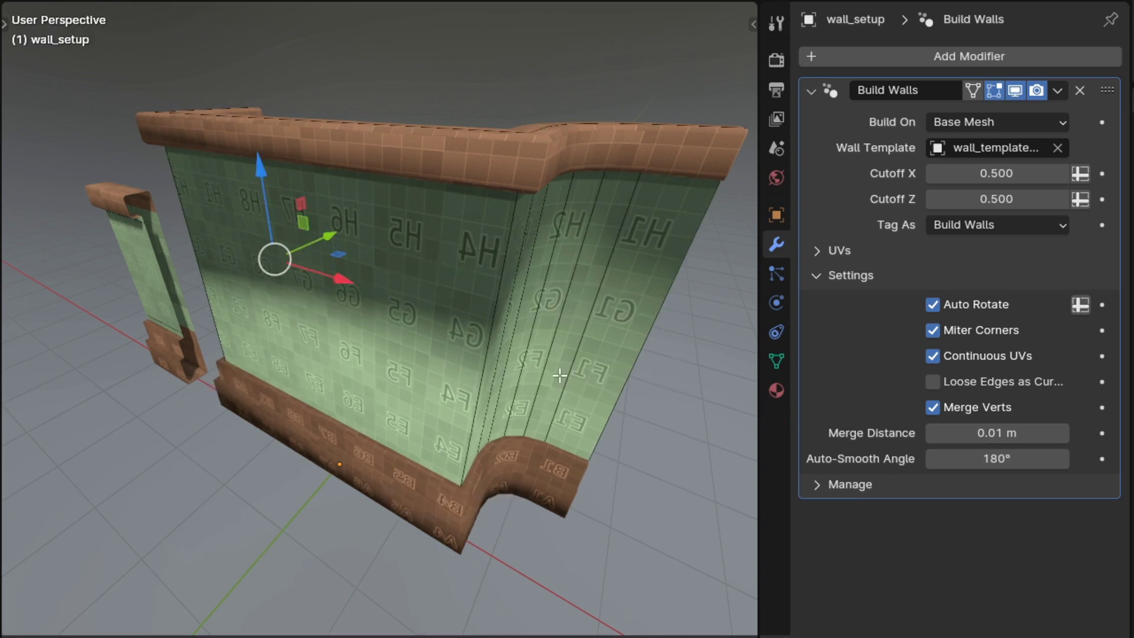
{"action": "key", "text": "Tab"}
{"action": "left_click", "coordinate": [497, 331]}
{"action": "key", "text": "ctrl+e"}
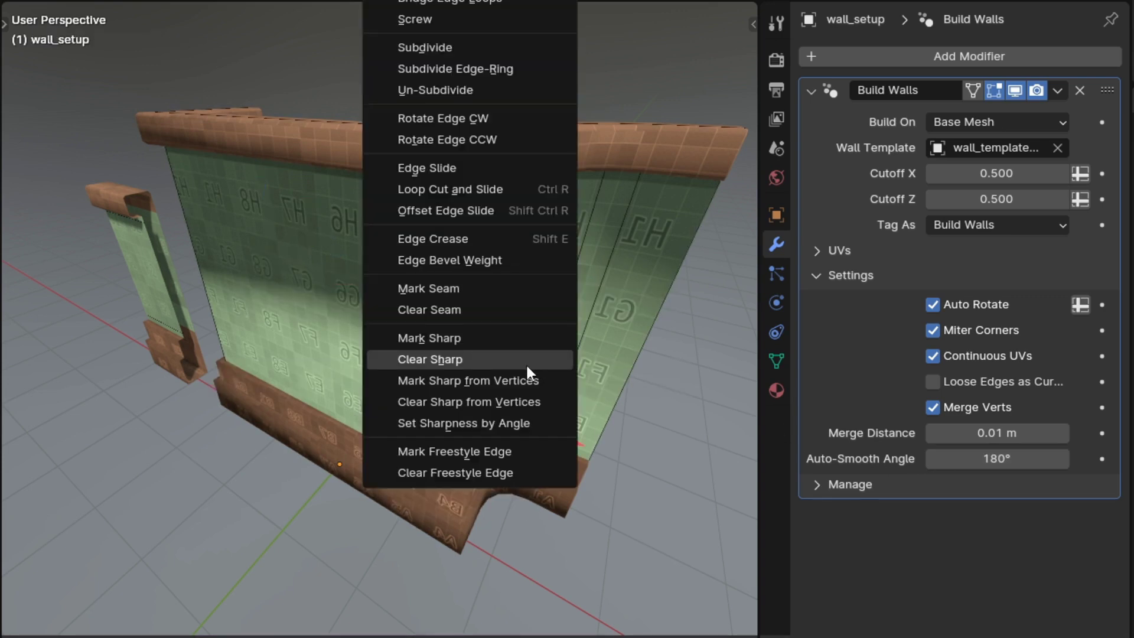
{"action": "left_click", "coordinate": [483, 337]}
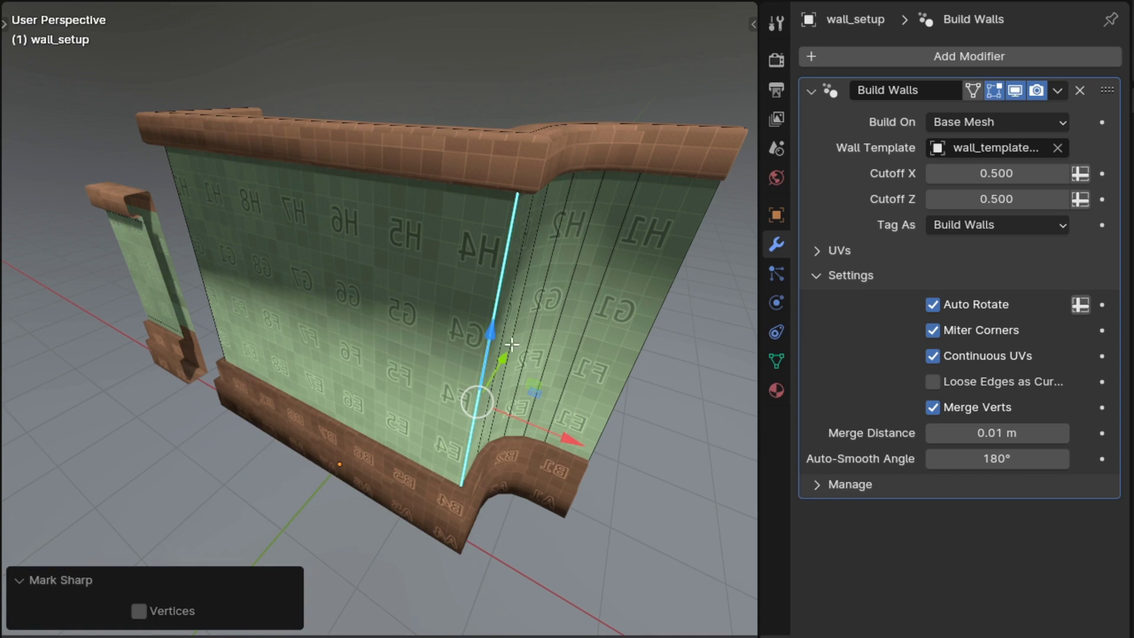
{"action": "key", "text": "Tab"}
{"action": "middle_click_drag", "start_coordinate": [200, 320], "coordinate": [311, 320]}
{"action": "key", "text": "Tab"}
{"action": "left_click", "coordinate": [321, 268]}
{"action": "key", "text": "ctrl+e"}
{"action": "left_click", "coordinate": [387, 275]}
{"action": "key", "text": "Tab"}
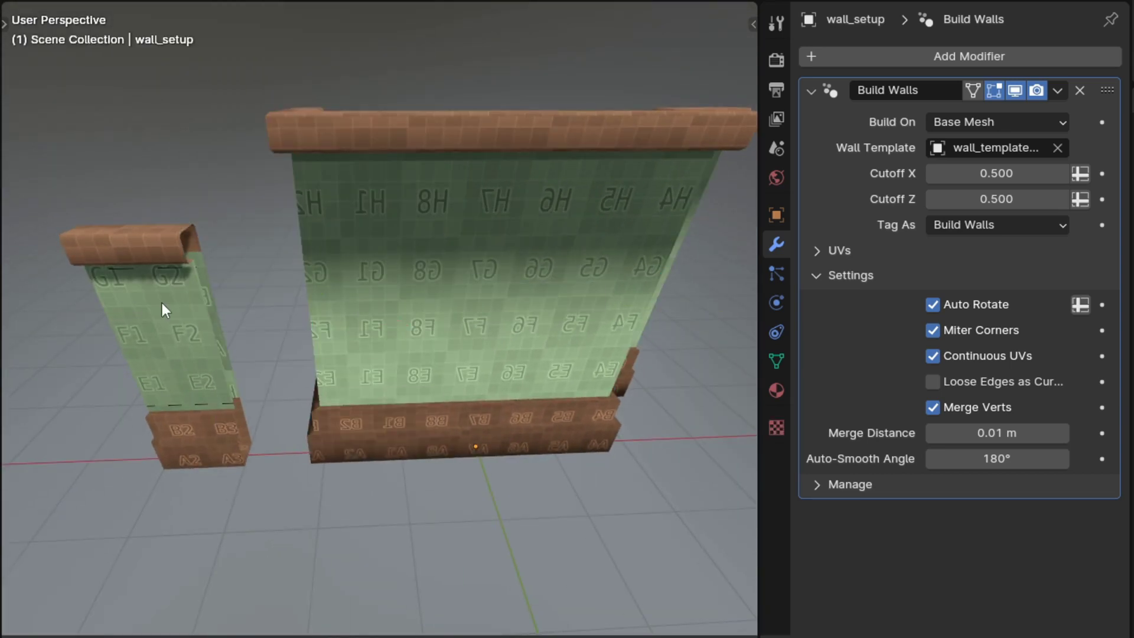
Step: Mark the selected edges of the wall_template_example.001 wall profile as sharp in Edit Mode
{"action": "left_click", "coordinate": [160, 300]}
{"action": "key", "text": "Tab"}
{"action": "key", "text": "ctrl+e"}
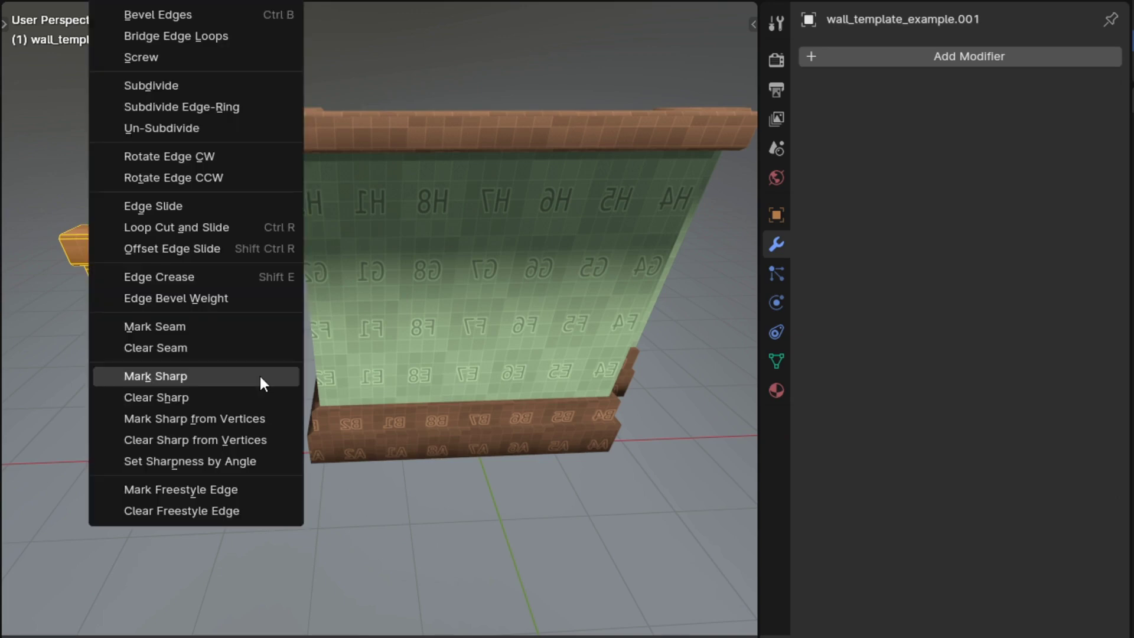
{"action": "left_click", "coordinate": [260, 374]}
{"action": "key", "text": "Tab"}
{"action": "middle_click_drag", "start_coordinate": [173, 377], "coordinate": [442, 372]}
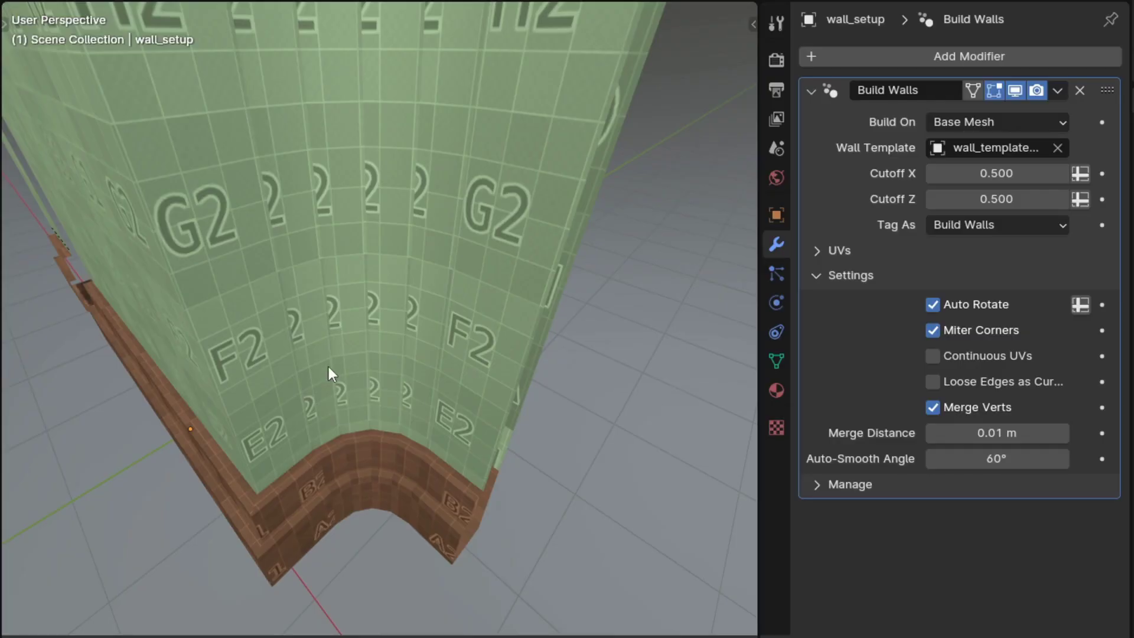
Step: Toggle Continuous UVs in the Build Walls settings to compare the curved section's texture, and leave it enabled
{"action": "left_click", "coordinate": [988, 357]}
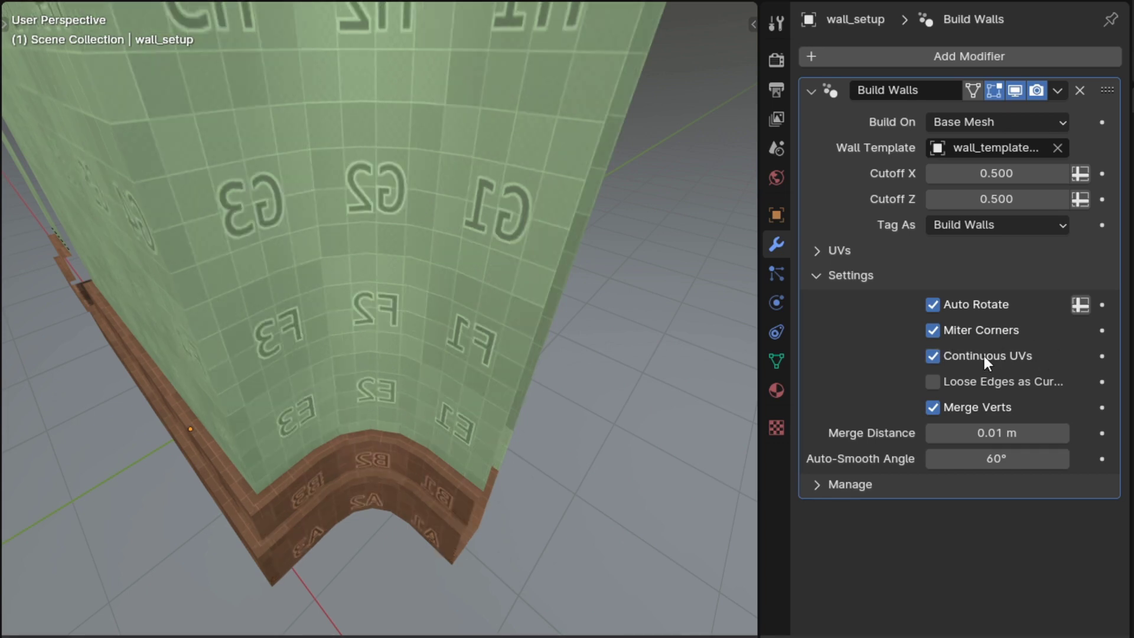
{"action": "left_click", "coordinate": [983, 353]}
{"action": "left_click", "coordinate": [982, 353]}
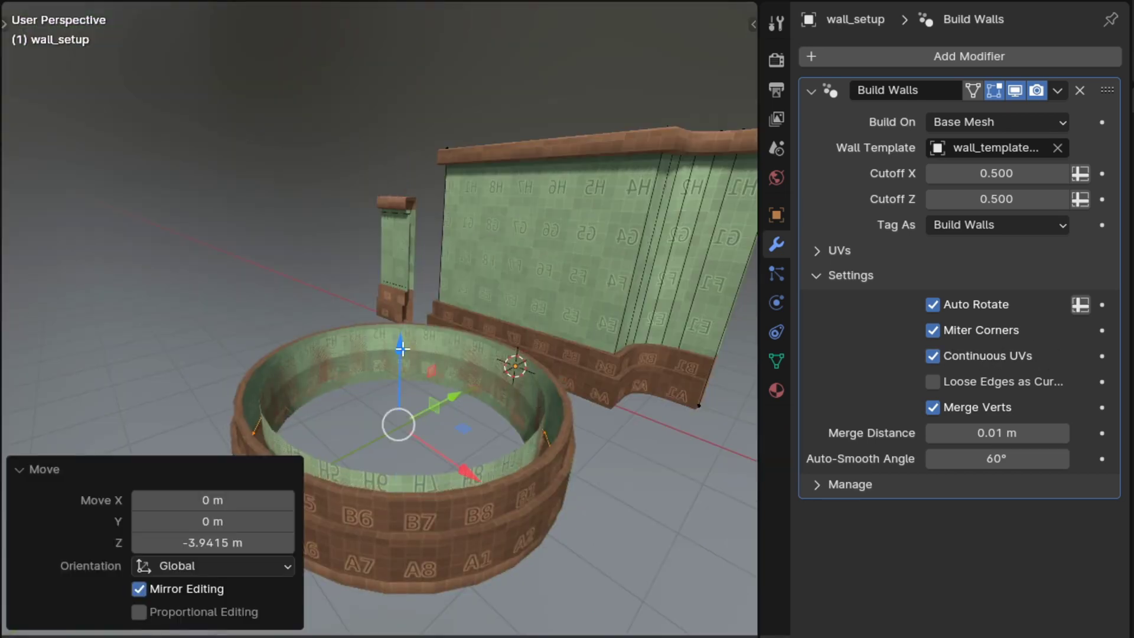
Step: Raise the circular wall's upper ring along Z to full wall height, and toggle Continuous UVs to compare its texture
{"action": "left_click_drag", "start_coordinate": [401, 349], "coordinate": [413, 41]}
{"action": "key", "text": "Tab"}
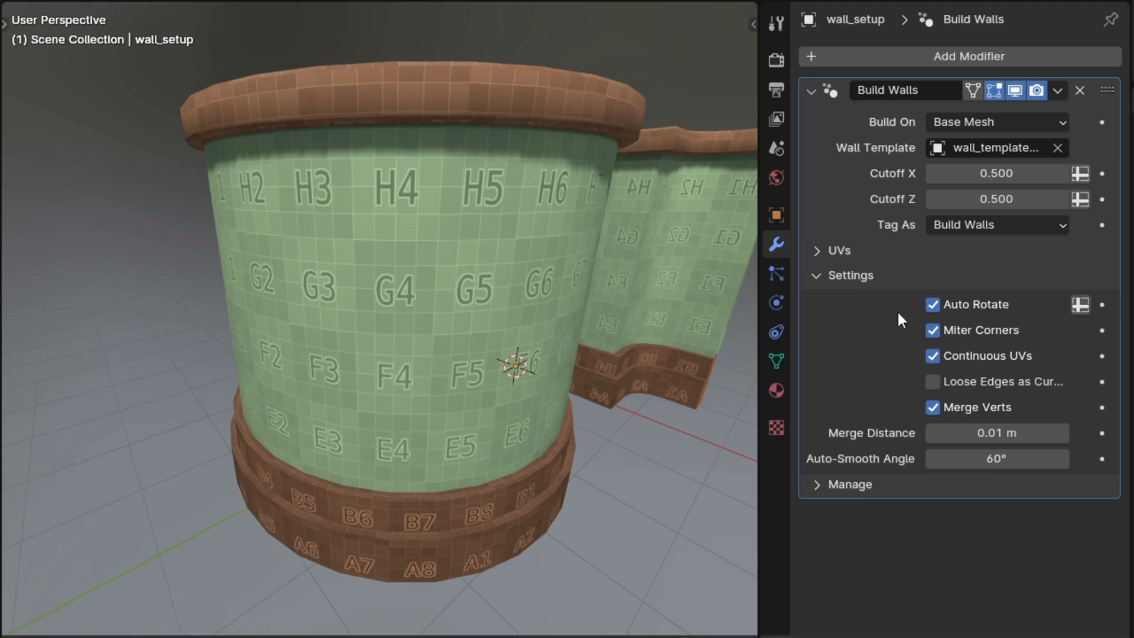
{"action": "left_click", "coordinate": [983, 356]}
{"action": "left_click", "coordinate": [983, 356]}
{"action": "left_click", "coordinate": [986, 355]}
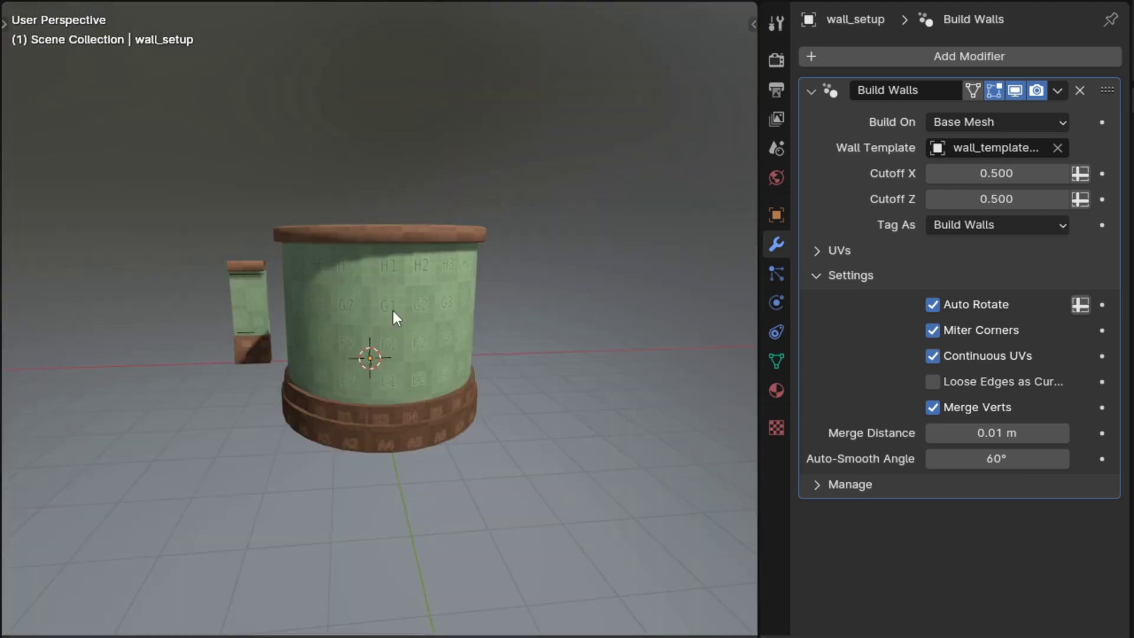
Step: Examine the circular wall's texture seam with Continuous UVs off and on, leaving the option enabled
{"action": "middle_click_drag", "start_coordinate": [392, 310], "coordinate": [473, 389]}
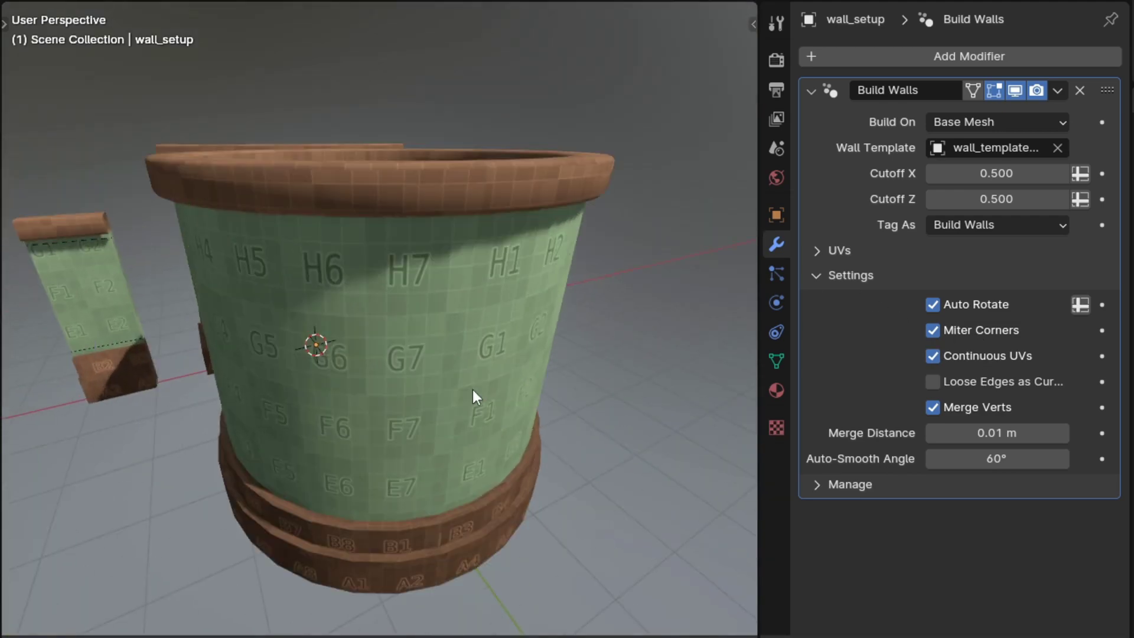
{"action": "scroll", "coordinate": [472, 388], "scroll_direction": "up", "scroll_amount": 3}
{"action": "left_click", "coordinate": [984, 355]}
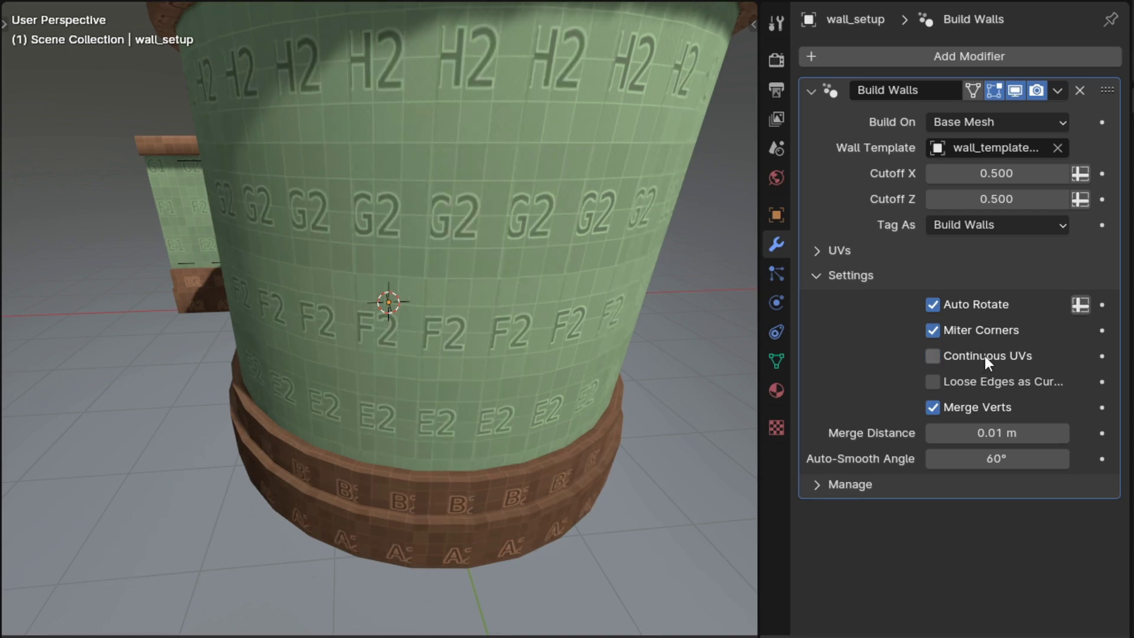
{"action": "left_click", "coordinate": [983, 355]}
{"action": "middle_click_drag", "start_coordinate": [607, 354], "coordinate": [358, 266]}
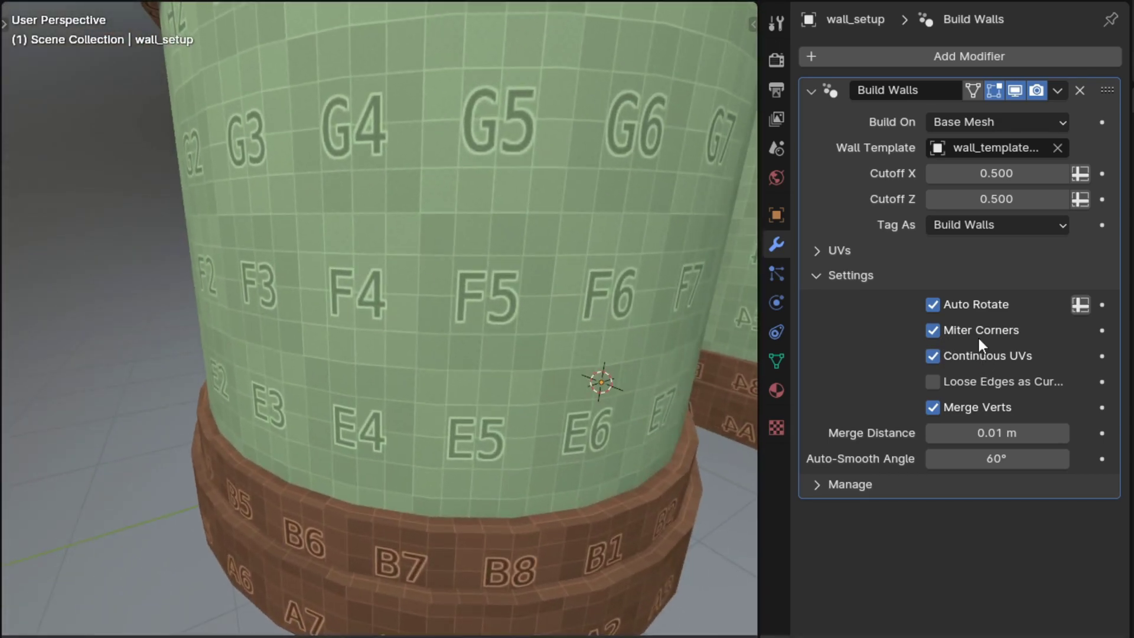
Step: Select all geometry of the wall_setup mesh in Edit Mode
{"action": "scroll", "coordinate": [608, 394], "scroll_direction": "down", "scroll_amount": 10}
{"action": "key", "text": "Tab"}
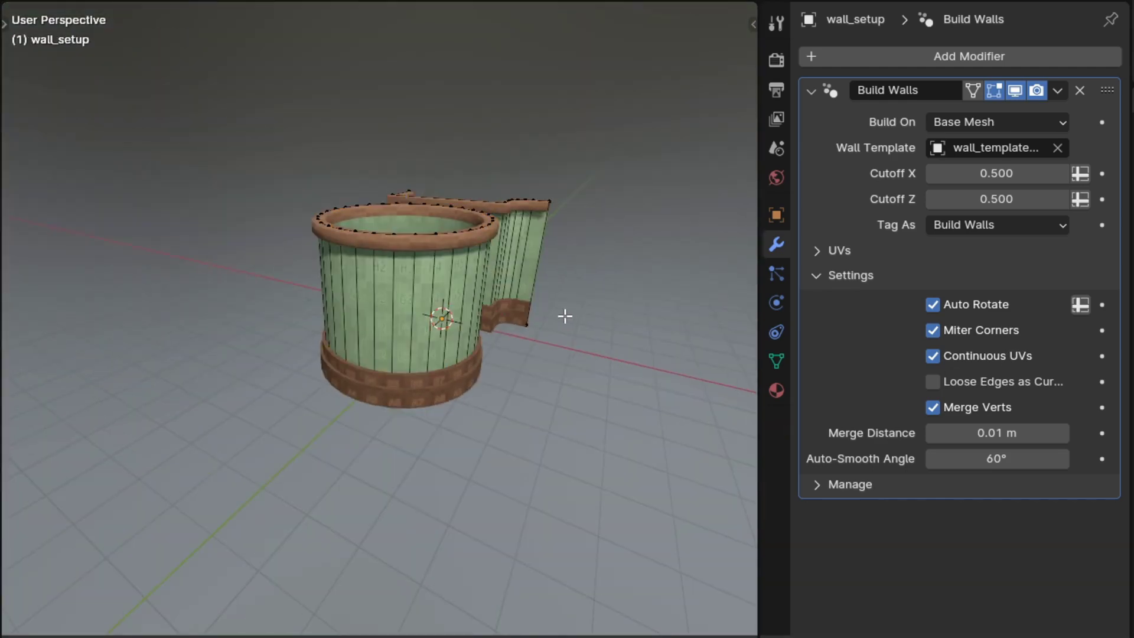
{"action": "key", "text": "a"}
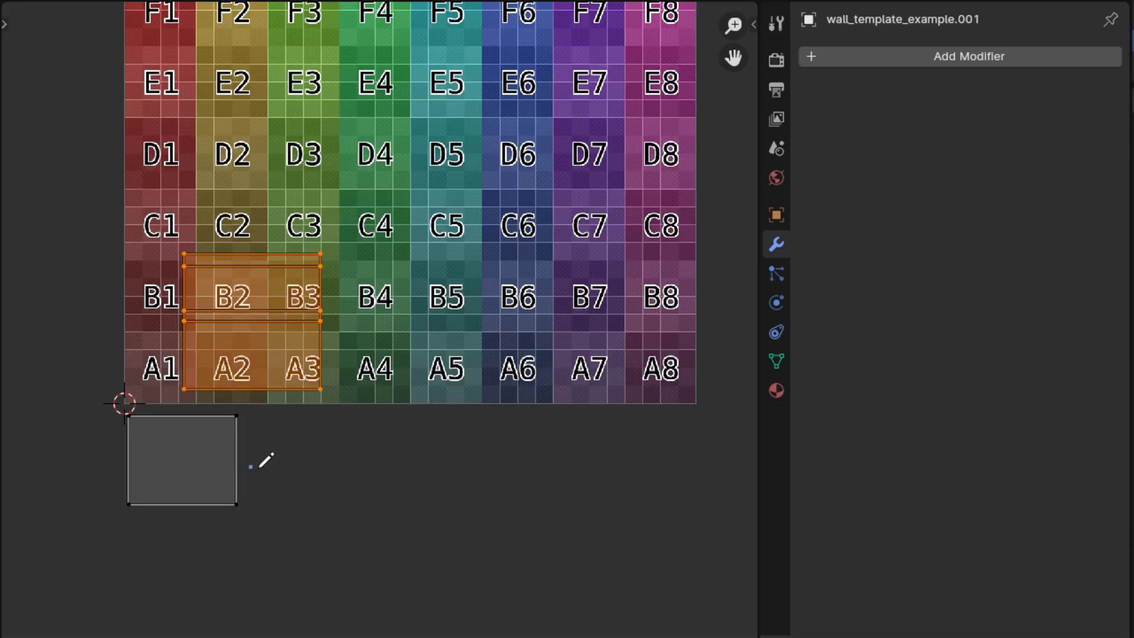
Step: Draw blue arrows on the wall template's UV layout, one horizontal below the tile grid and one vertical from A1 to E1
{"action": "mouse_move", "coordinate": [251, 467]}
{"action": "left_mouse_down"}
{"action": "mouse_move", "coordinate": [711, 483]}
{"action": "mouse_move", "coordinate": [650, 514]}
{"action": "left_mouse_up"}
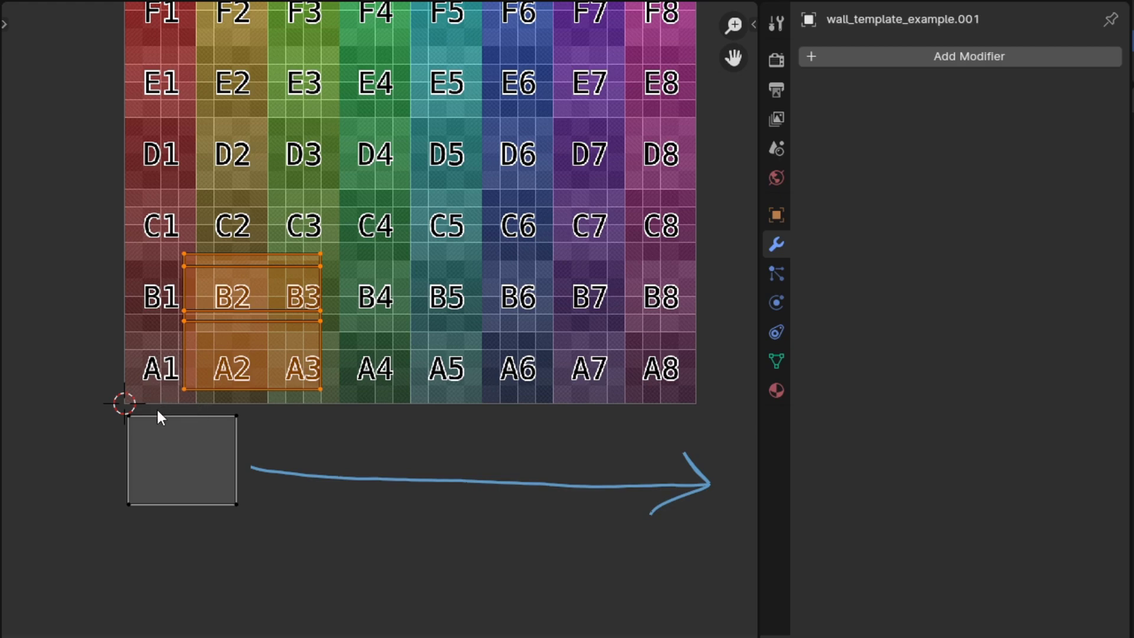
{"action": "mouse_move", "coordinate": [157, 408]}
{"action": "left_mouse_down"}
{"action": "mouse_move", "coordinate": [170, 91]}
{"action": "mouse_move", "coordinate": [192, 157]}
{"action": "left_mouse_up"}
{"action": "left_click_drag", "start_coordinate": [172, 93], "coordinate": [130, 174]}
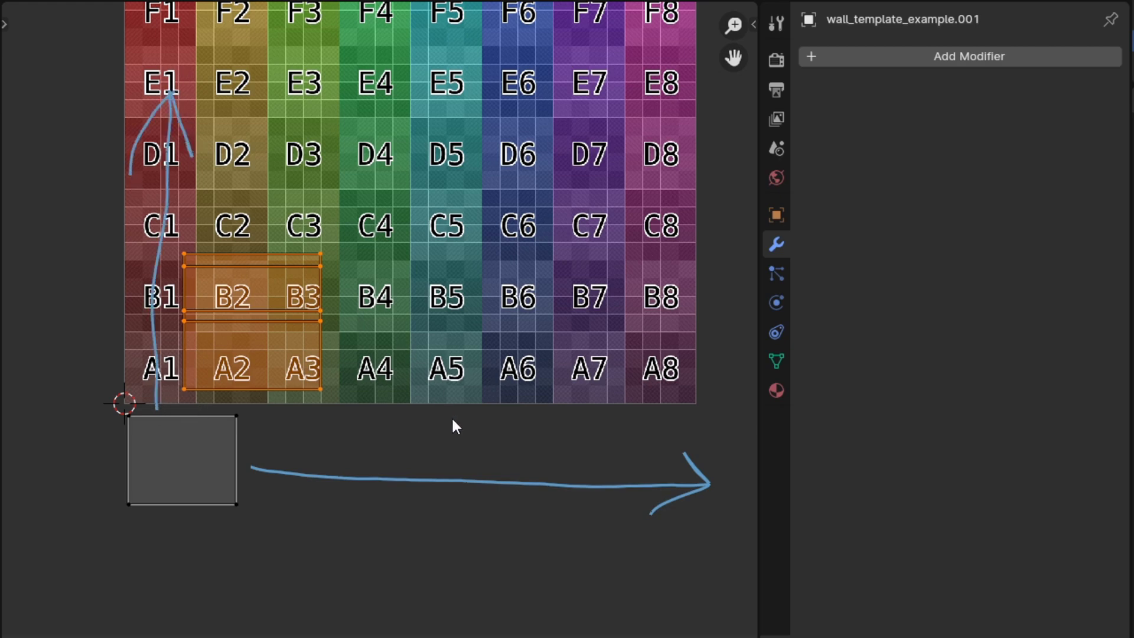
Step: Try rotating the selected UV faces of the wall template
{"action": "key", "text": "r"}
{"action": "key", "text": "Escape"}
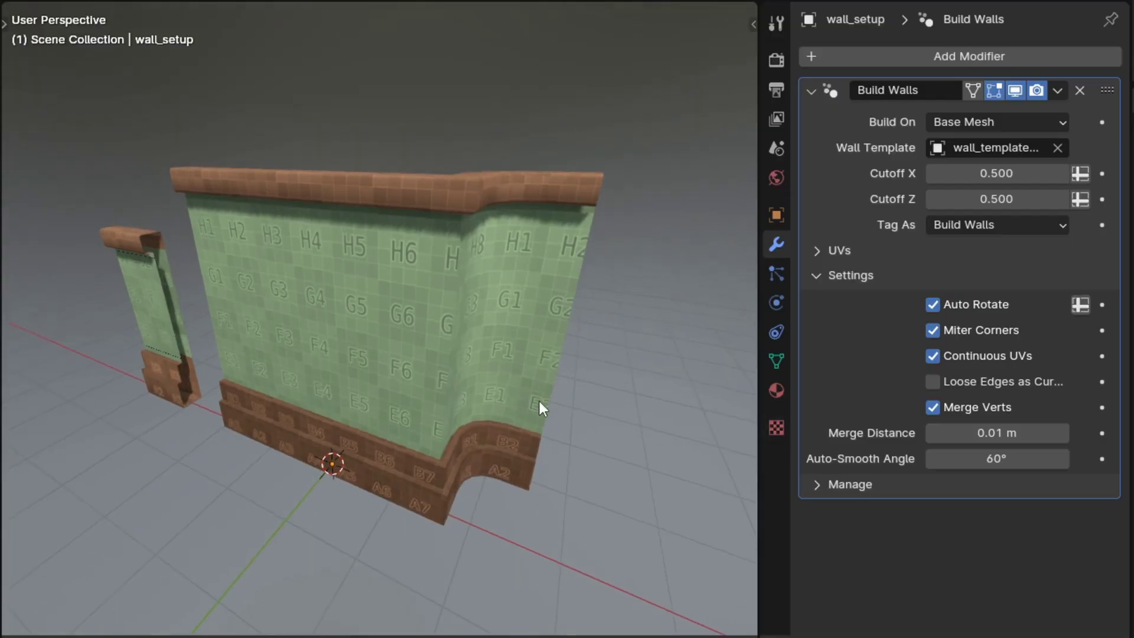
Step: Enable Loose Edges as Curves in the wall's Build Walls settings and move the wall template's loose edge along Z
{"action": "scroll", "coordinate": [539, 402], "scroll_direction": "up", "scroll_amount": 2}
{"action": "left_click", "coordinate": [998, 381]}
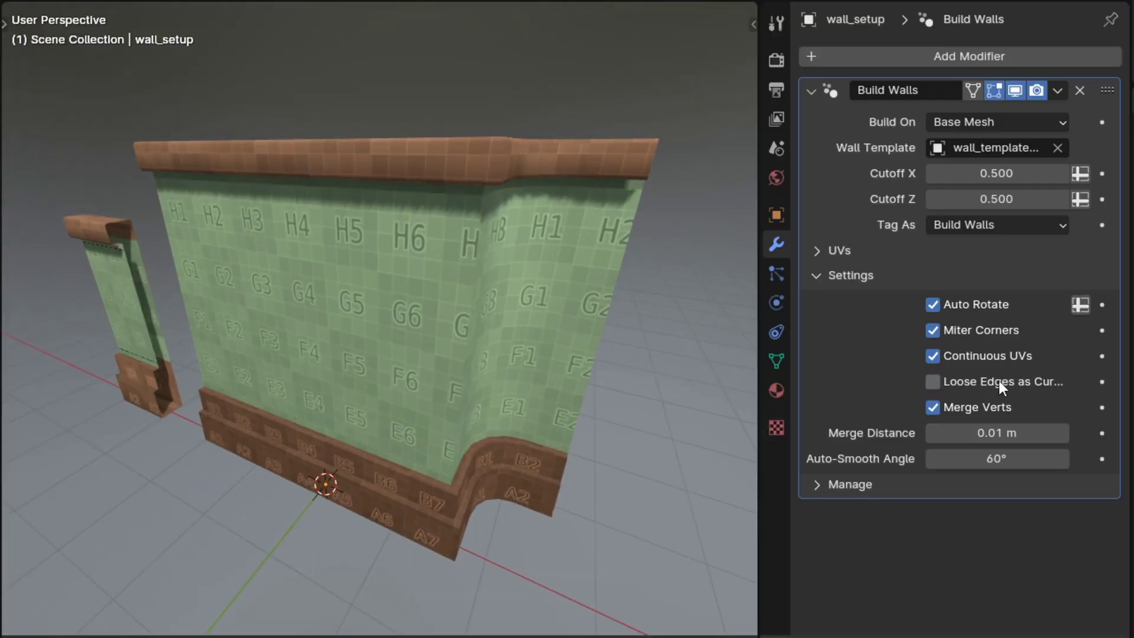
{"action": "left_click", "coordinate": [121, 327]}
{"action": "key", "text": "g"}
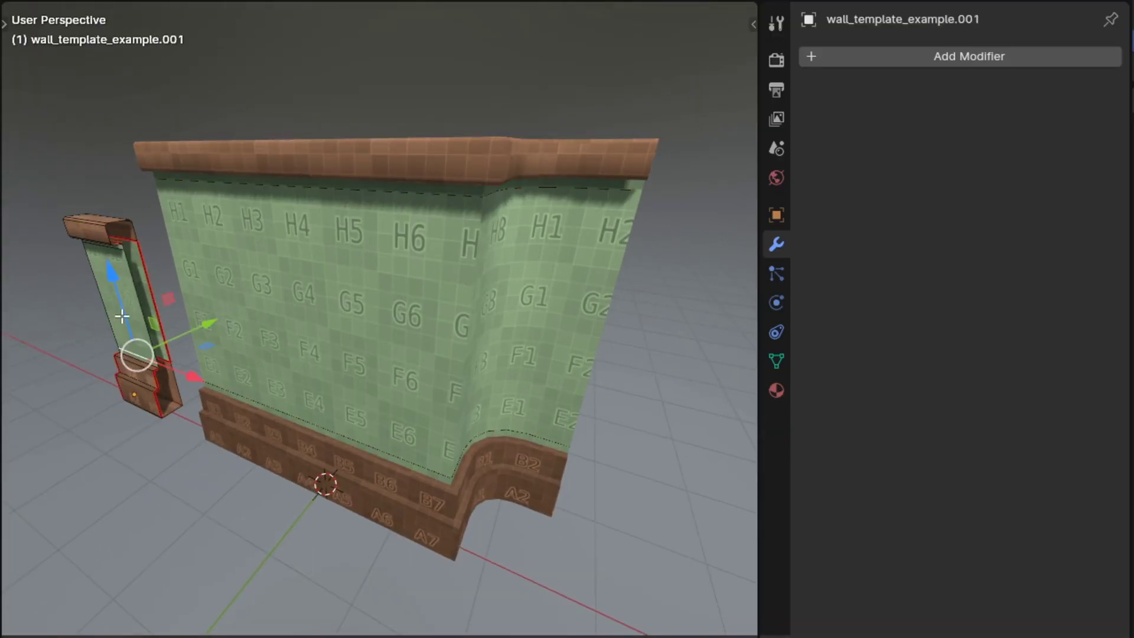
{"action": "key", "text": "z"}
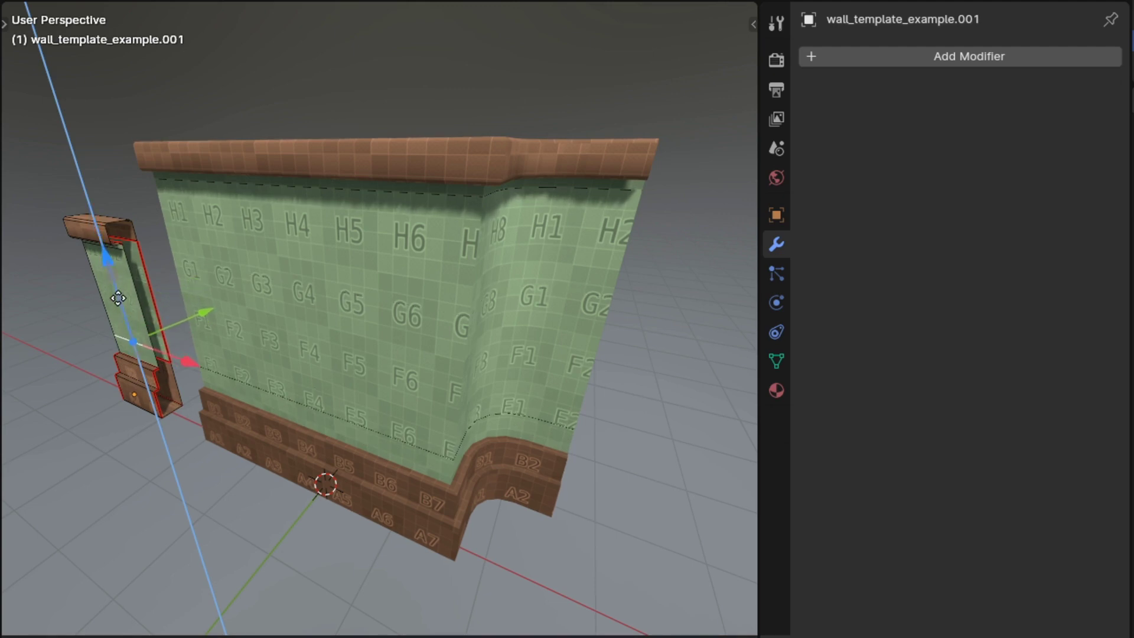
{"action": "left_click", "coordinate": [124, 305]}
{"action": "key", "text": "g"}
{"action": "key", "text": "z"}
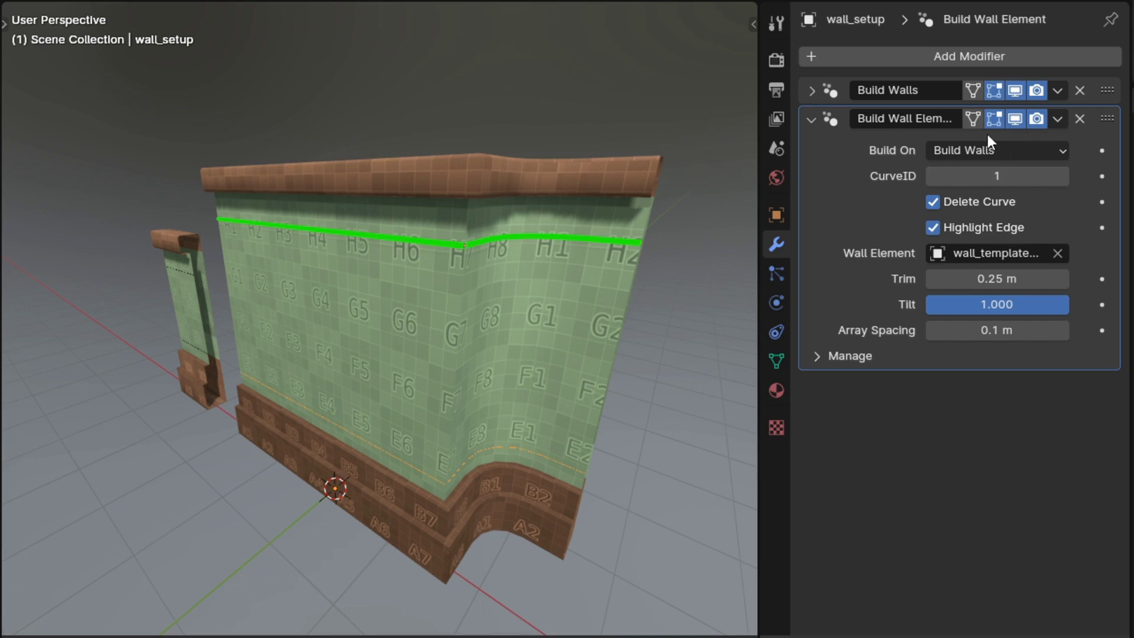
Step: In Build Wall Element, compare the CurveIDs, turn off Highlight Edge and increase the Array Spacing
{"action": "left_click", "coordinate": [1060, 177]}
{"action": "left_click", "coordinate": [928, 177]}
{"action": "left_click", "coordinate": [963, 229]}
{"action": "left_click_drag", "start_coordinate": [997, 330], "coordinate": [1044, 330]}
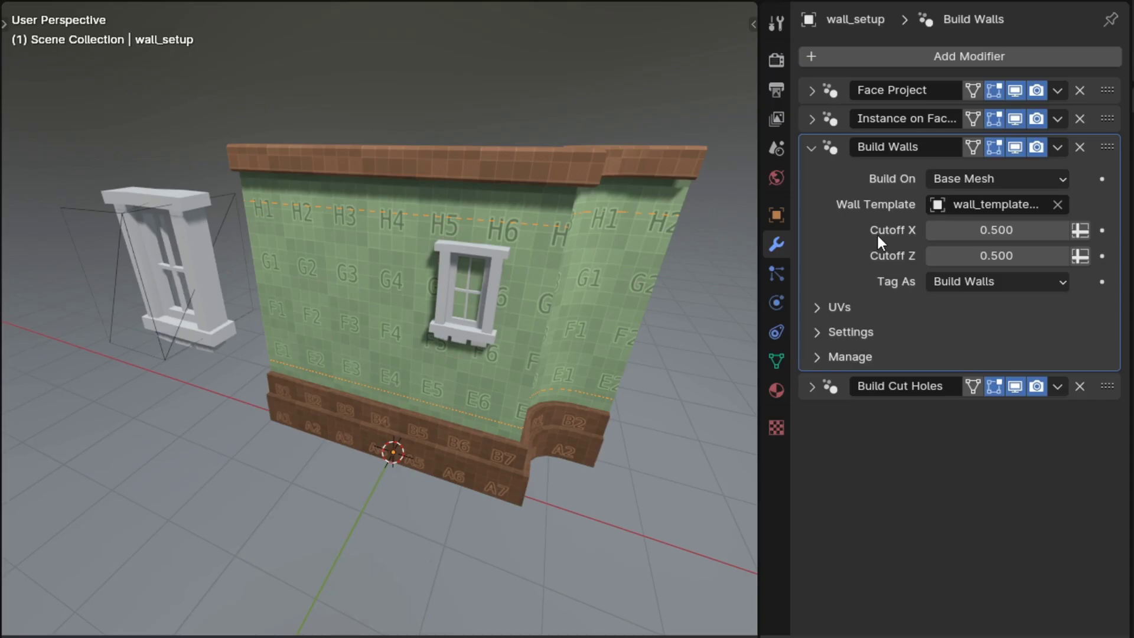
Step: Review the Build Walls settings on the wall and expand the options of Build Cut Holes
{"action": "left_click", "coordinate": [817, 333]}
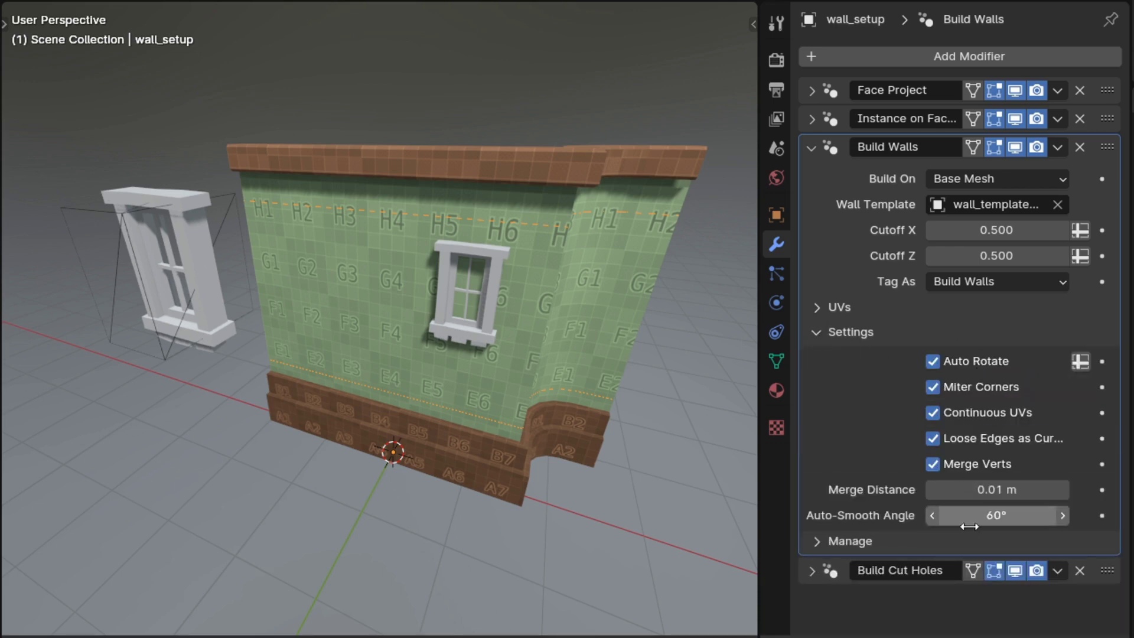
{"action": "left_click", "coordinate": [821, 332]}
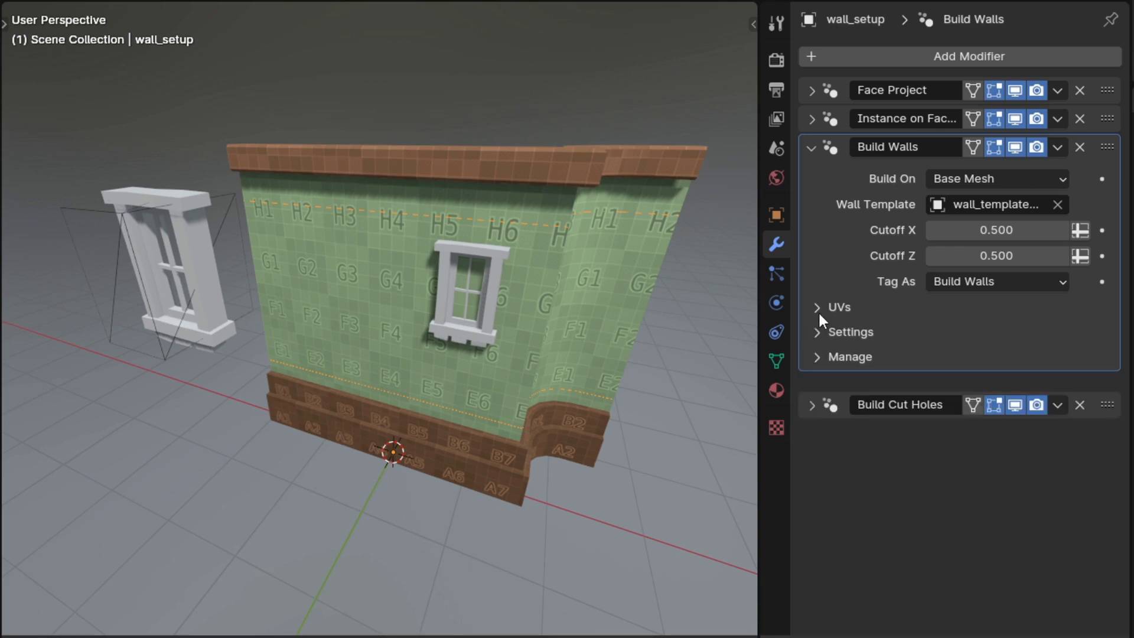
{"action": "left_click", "coordinate": [813, 148]}
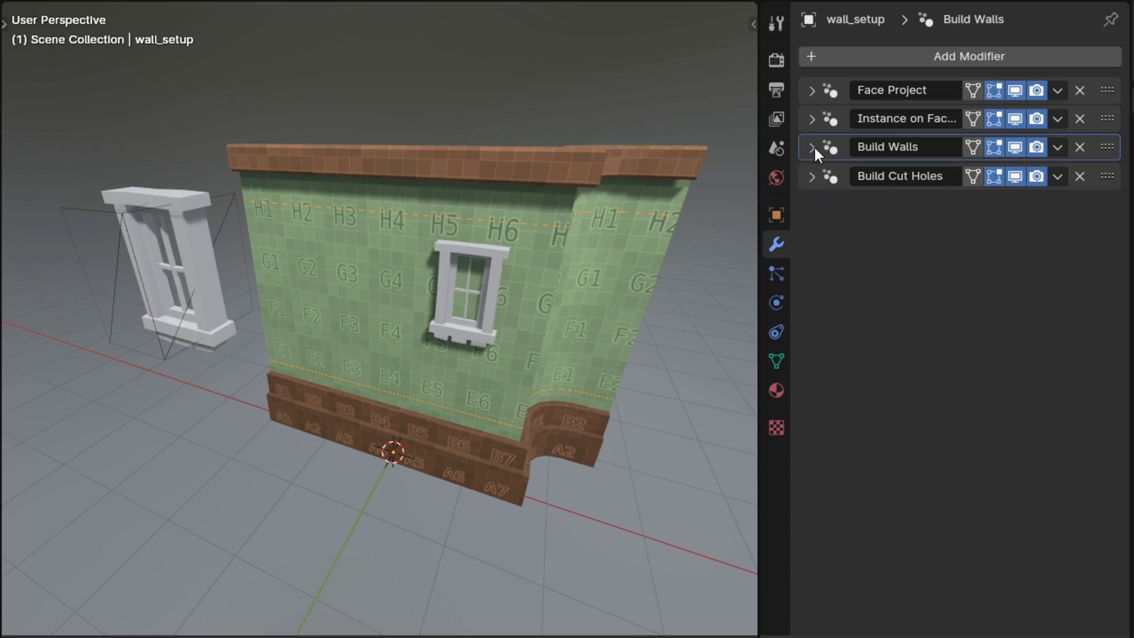
{"action": "left_click", "coordinate": [811, 173]}
{"action": "left_click_drag", "start_coordinate": [1103, 177], "coordinate": [1106, 239]}
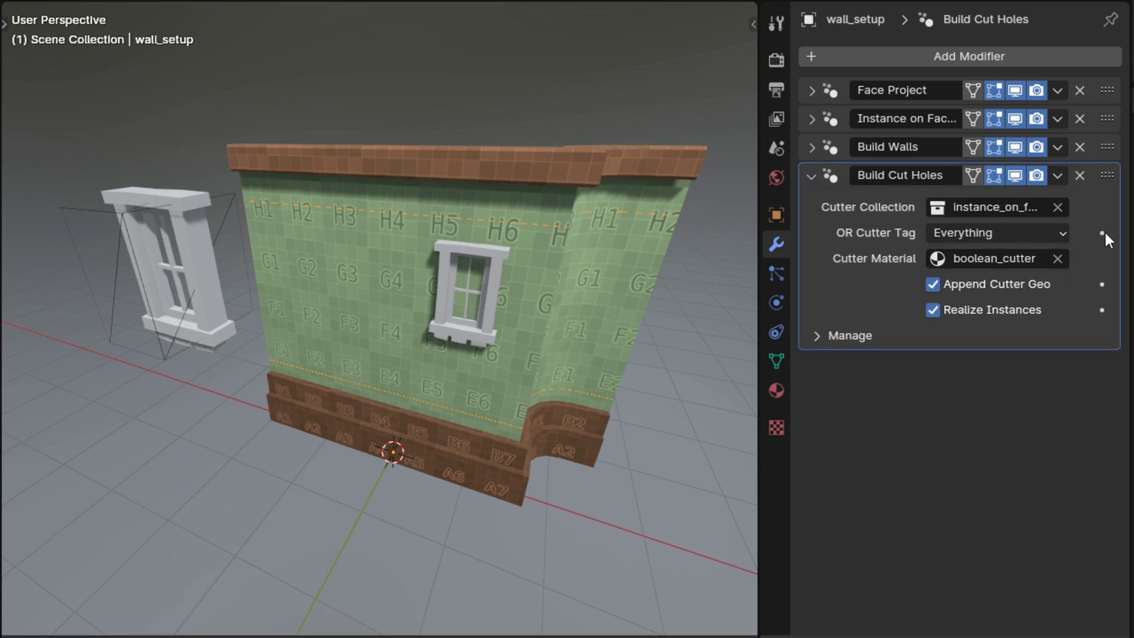
Step: Examine the vertex group of window_00 and its windows and boolean_cutter materials
{"action": "left_click", "coordinate": [165, 306]}
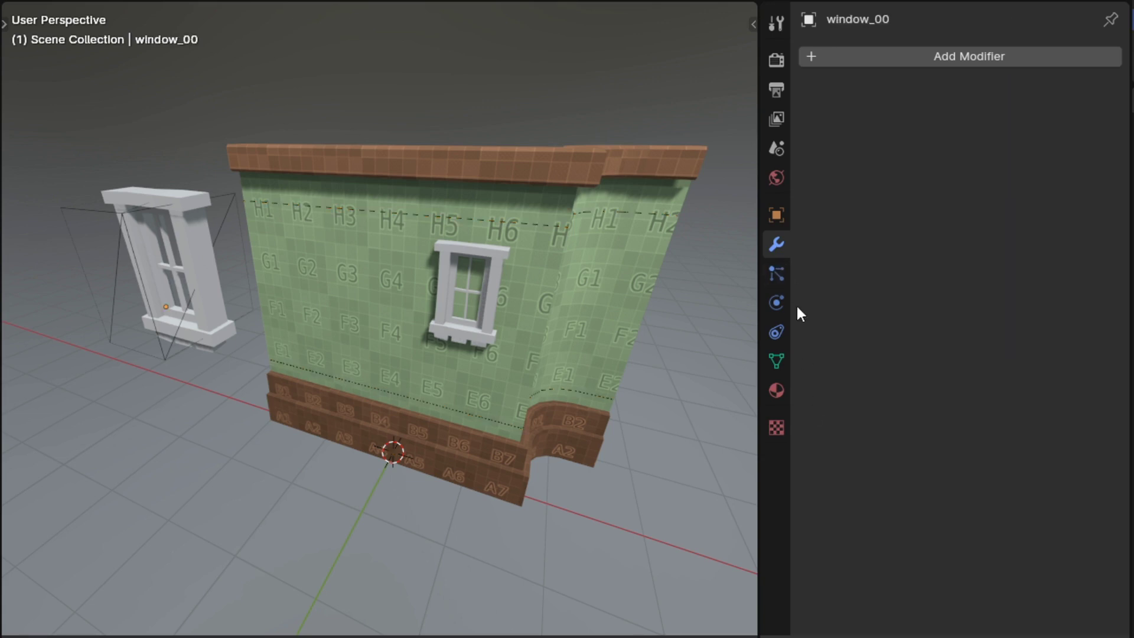
{"action": "left_click", "coordinate": [777, 361]}
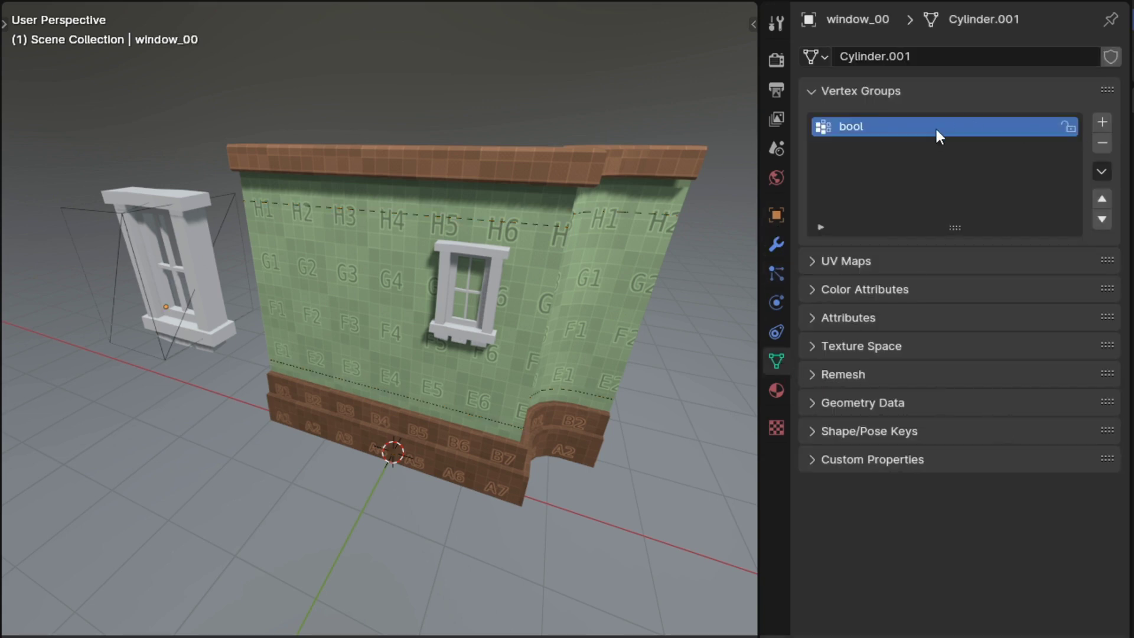
{"action": "left_click", "coordinate": [1103, 148]}
{"action": "left_click", "coordinate": [776, 390]}
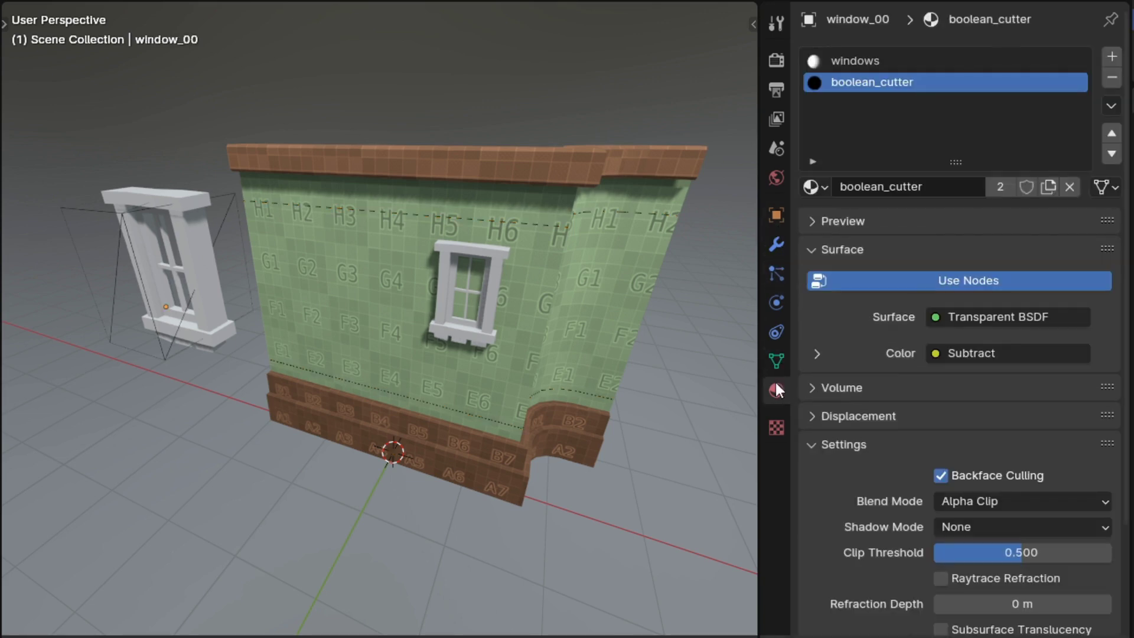
{"action": "left_click", "coordinate": [899, 63]}
{"action": "left_click", "coordinate": [909, 83]}
Step: On the wall's Build Cut Holes, set Cutter Collection to instance_on_faces_list and OR Cutter Tag to Instance on Faces
{"action": "left_click", "coordinate": [467, 268]}
{"action": "middle_click_drag", "start_coordinate": [505, 292], "coordinate": [580, 303]}
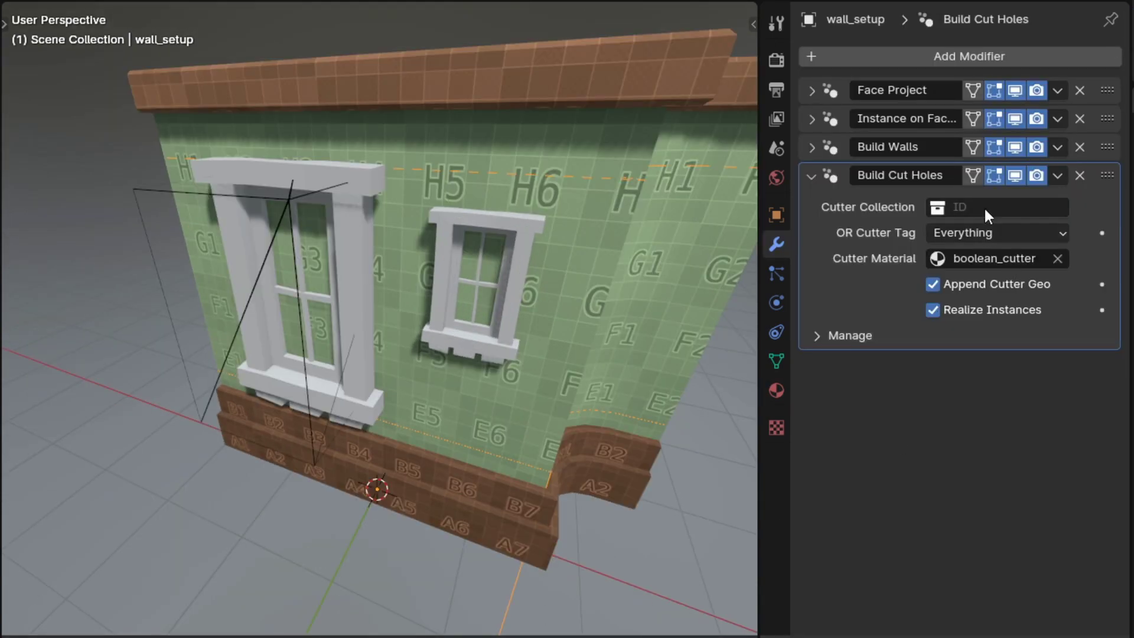
{"action": "left_click", "coordinate": [985, 208]}
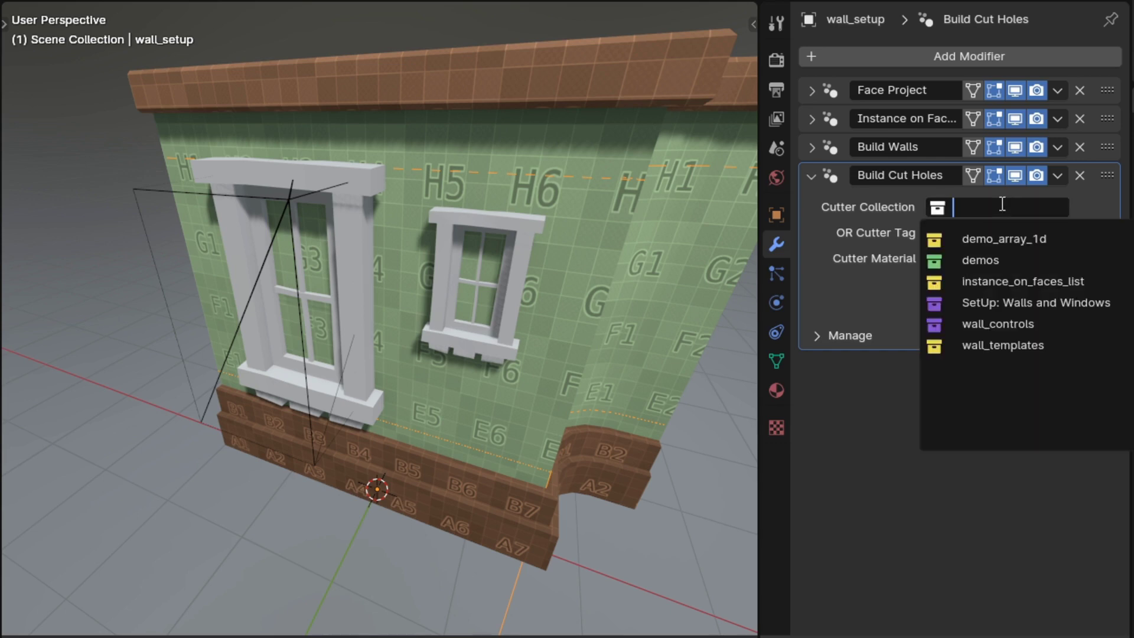
{"action": "left_click", "coordinate": [985, 281]}
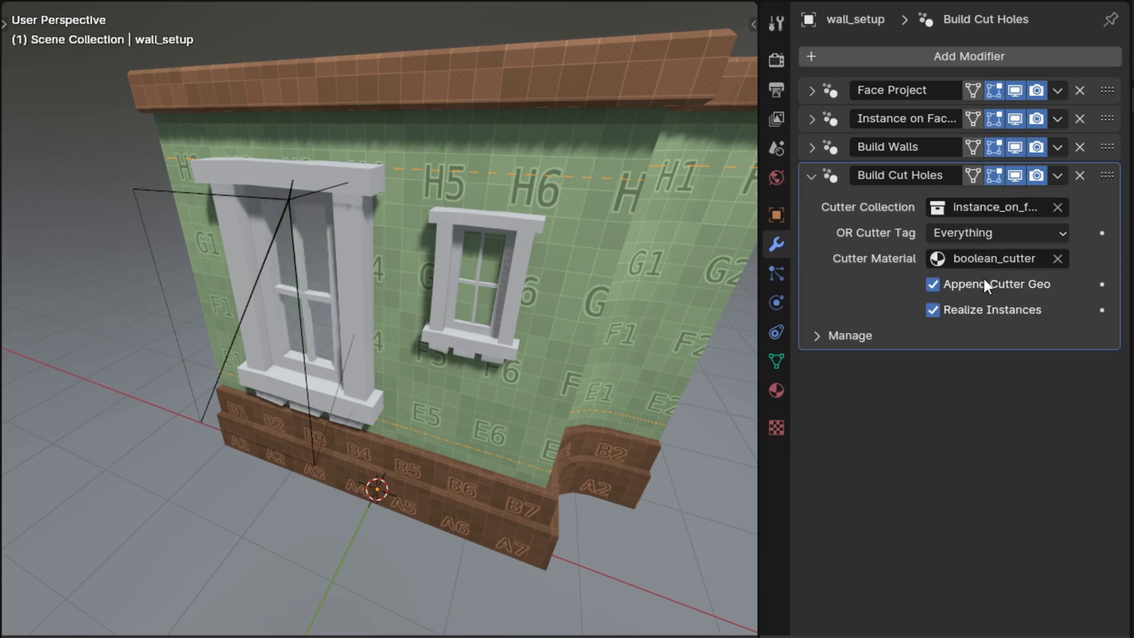
{"action": "left_click", "coordinate": [1022, 233]}
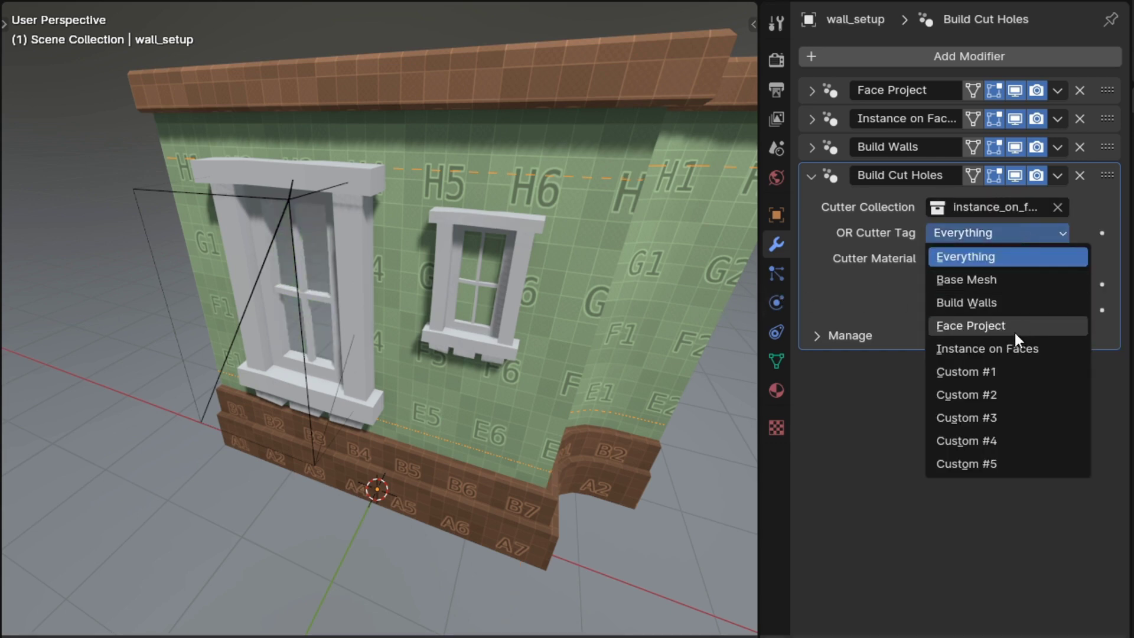
{"action": "left_click", "coordinate": [1004, 345]}
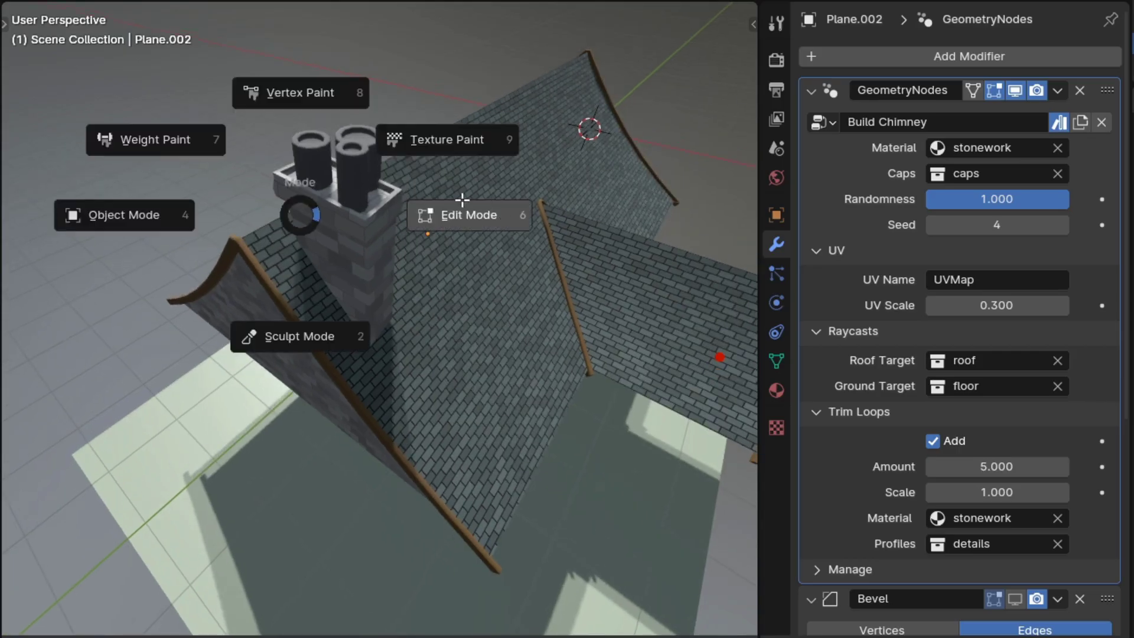
Step: In Edit Mode, shift the chimney's top plane across the roof and raise it about 0.395 m along Z
{"action": "left_click", "coordinate": [464, 207]}
{"action": "left_click_drag", "start_coordinate": [317, 192], "coordinate": [269, 213]}
{"action": "key", "text": "g"}
{"action": "key", "text": "z"}
{"action": "left_click", "coordinate": [325, 148]}
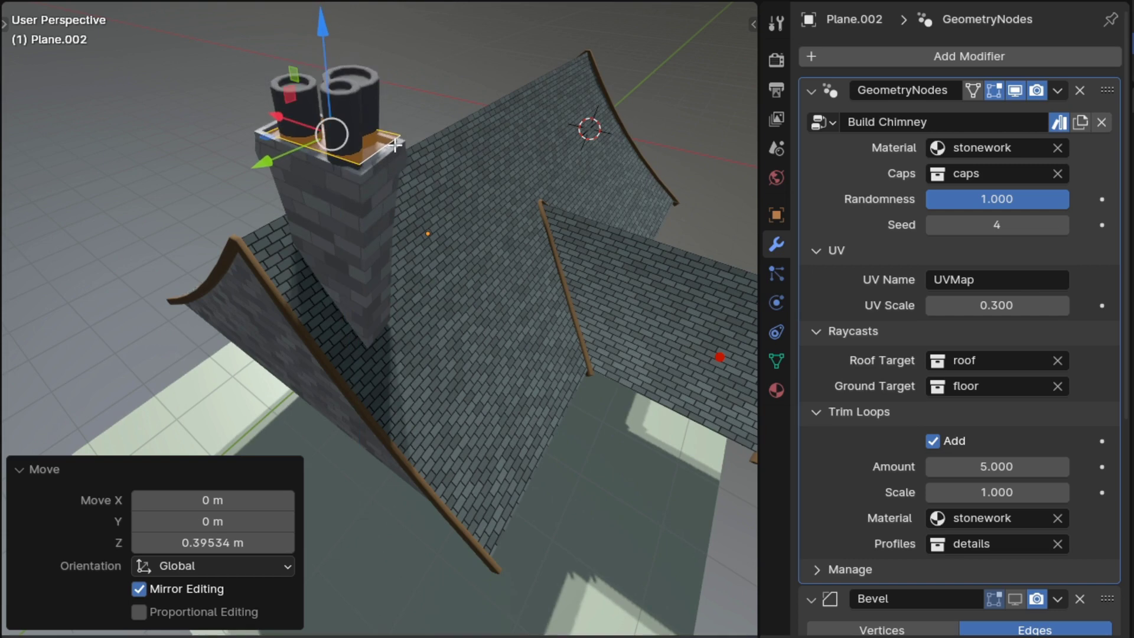
Step: Enlarge the chimney's top plane, add one centred loop cut across it and widen the cut into a six-sided outline
{"action": "key", "text": "s"}
{"action": "left_click", "coordinate": [326, 164]}
{"action": "key", "text": "ctrl+r"}
{"action": "left_click", "coordinate": [334, 182]}
{"action": "right_click", "coordinate": [334, 182]}
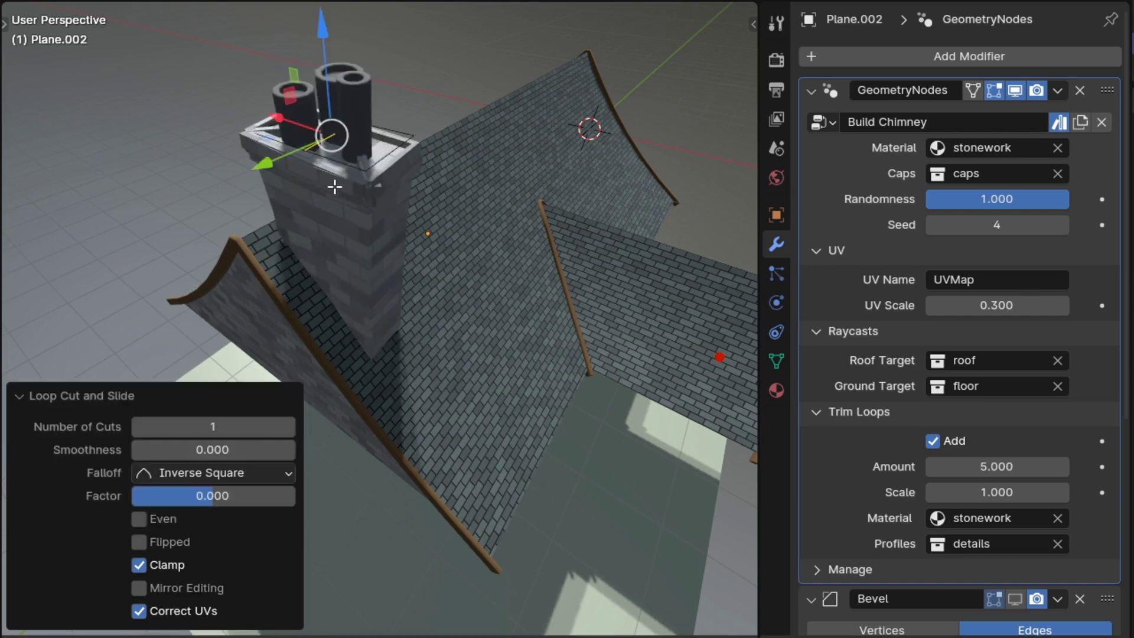
{"action": "key", "text": "s"}
{"action": "left_click", "coordinate": [325, 215]}
Step: Select all linked geometry of the chimney's plane, move it along Y past the roof's edge and scale it
{"action": "left_click", "coordinate": [319, 171]}
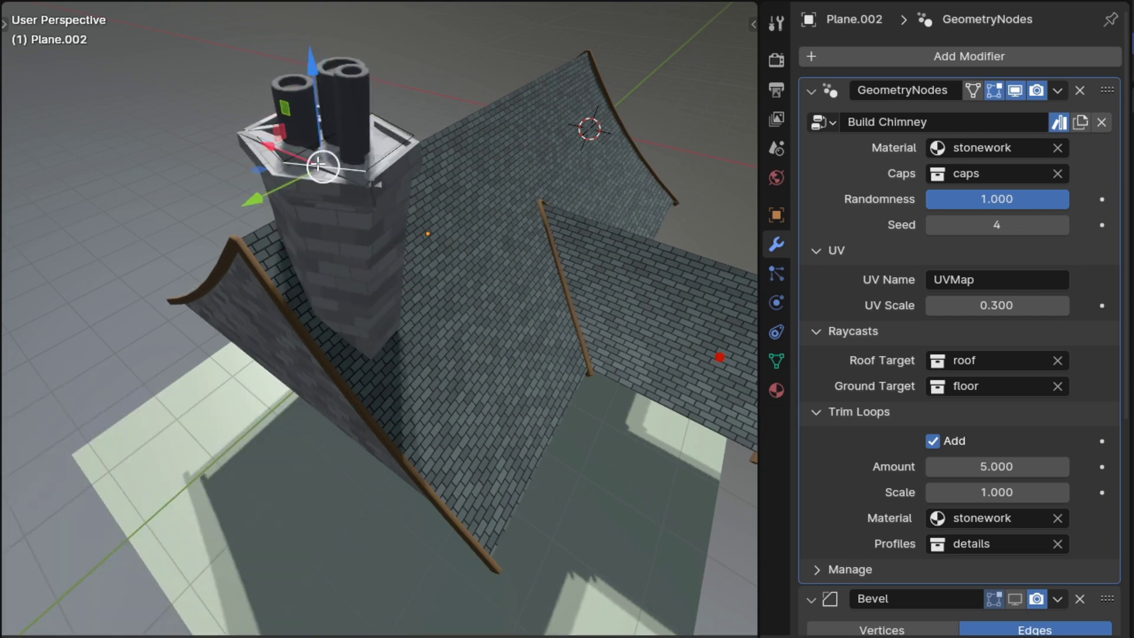
{"action": "key", "text": "ctrl+l"}
{"action": "key", "text": "g"}
{"action": "key", "text": "y"}
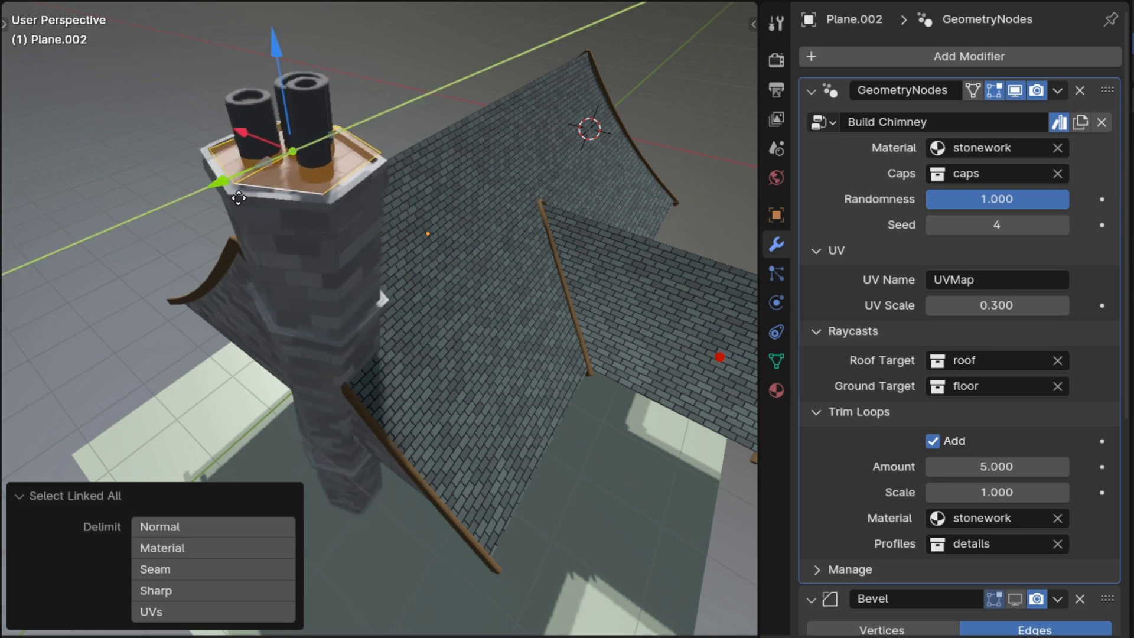
{"action": "right_click", "coordinate": [199, 225]}
{"action": "middle_click_drag", "start_coordinate": [199, 225], "coordinate": [376, 210]}
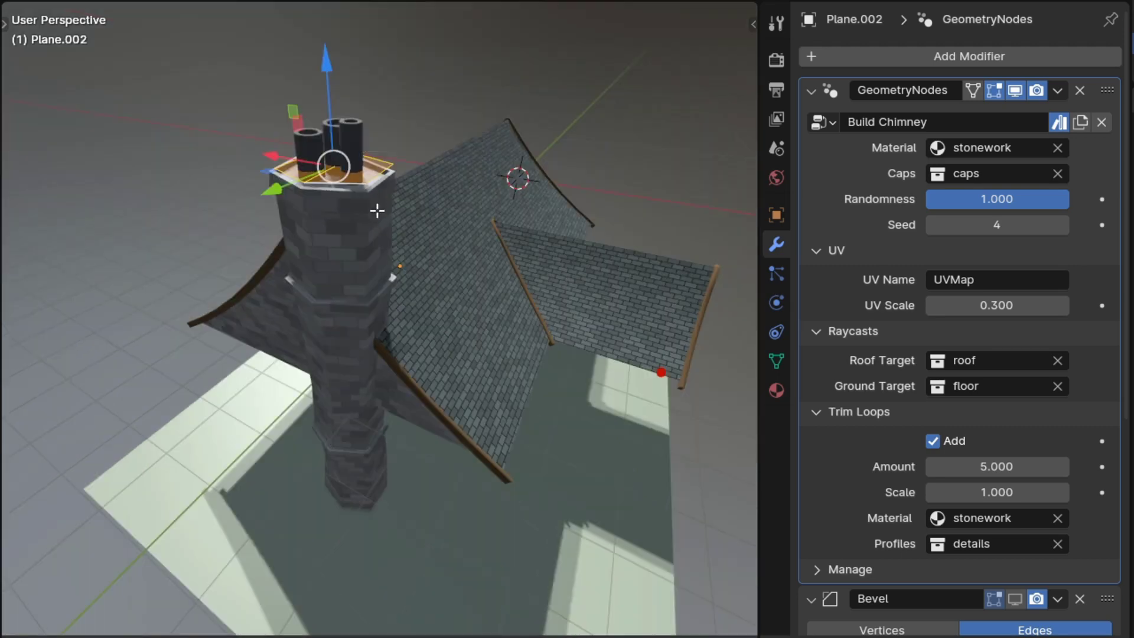
{"action": "left_click", "coordinate": [319, 171]}
{"action": "key", "text": "s"}
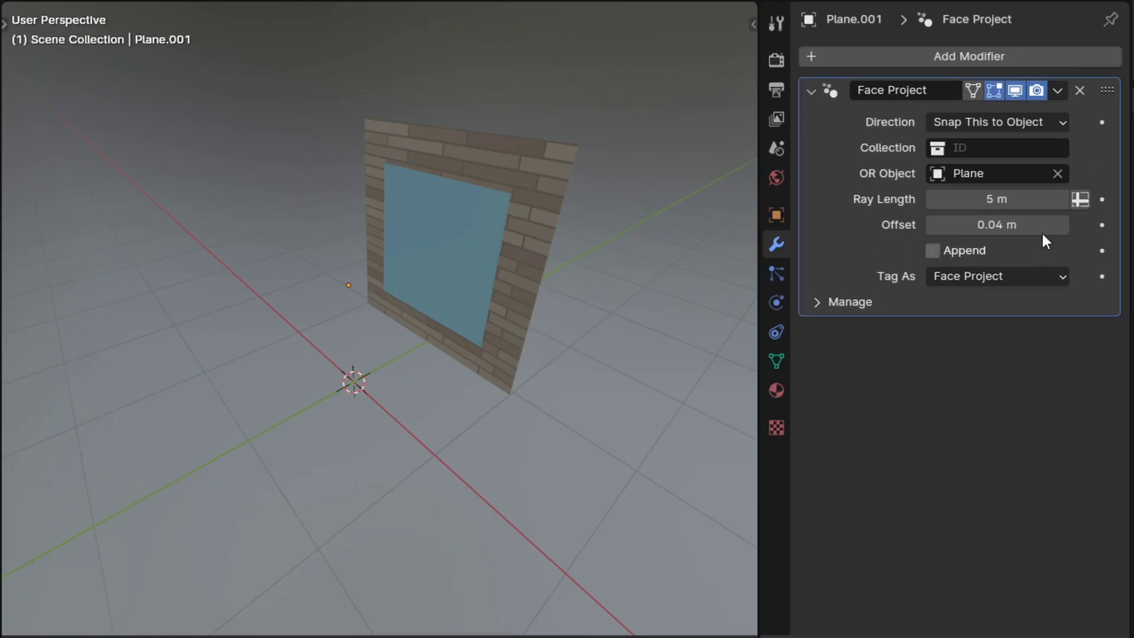
Step: Compare the blue plane with Face Project hidden and shown while Direction is Snap This to Object
{"action": "left_click", "coordinate": [1015, 90]}
{"action": "left_click", "coordinate": [1014, 91]}
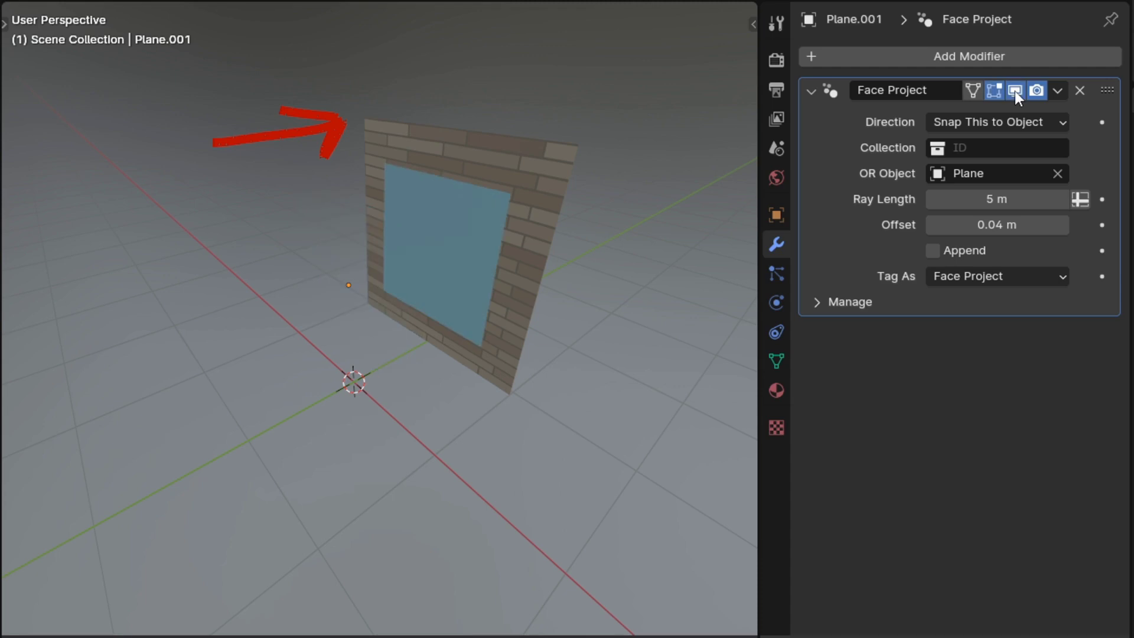
{"action": "left_click", "coordinate": [1014, 91]}
{"action": "left_click", "coordinate": [1014, 91]}
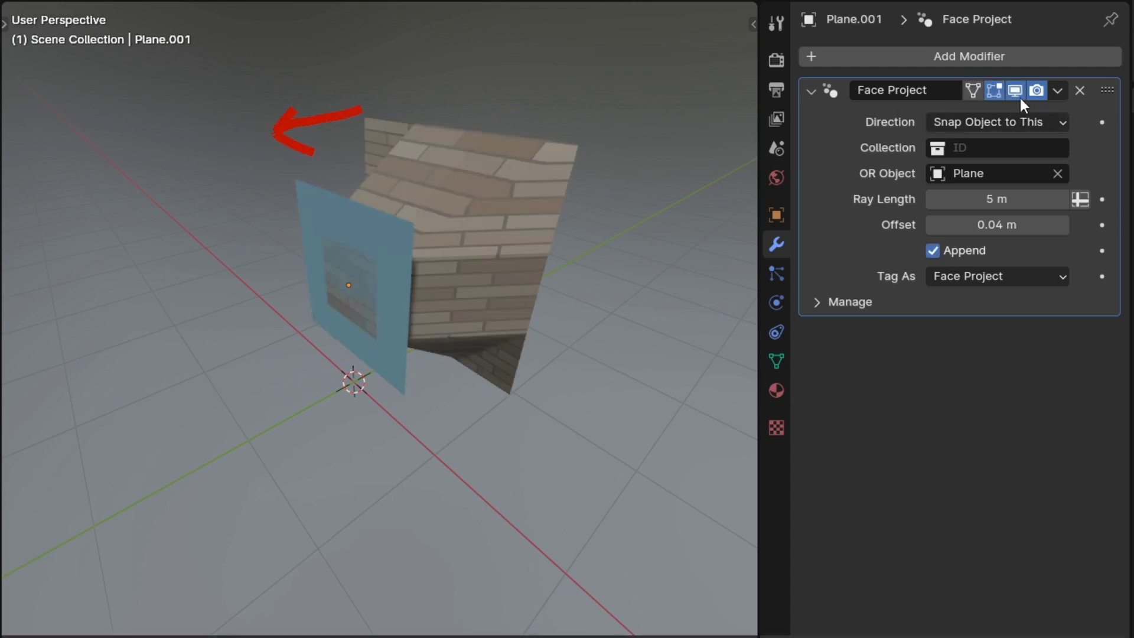
Step: Compare the brick wall with Face Project shown and hidden while Direction is Snap Object to This
{"action": "left_click", "coordinate": [1015, 93]}
{"action": "left_click", "coordinate": [1015, 94]}
{"action": "left_click", "coordinate": [1015, 92]}
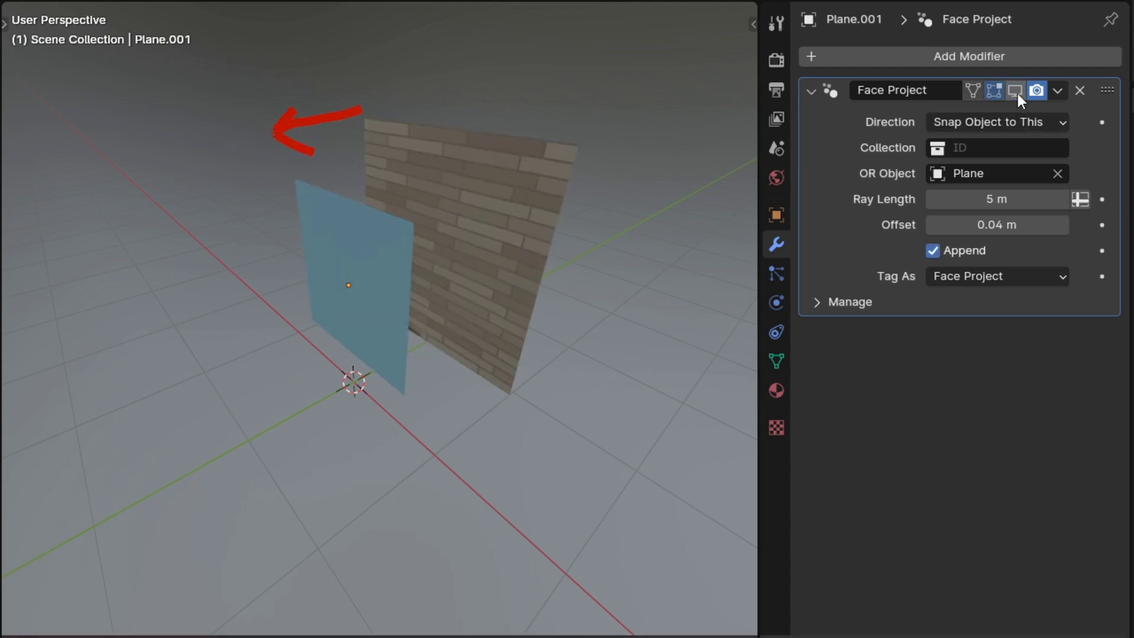
{"action": "left_click", "coordinate": [1016, 91]}
{"action": "left_click", "coordinate": [1015, 92]}
{"action": "left_click", "coordinate": [1016, 93]}
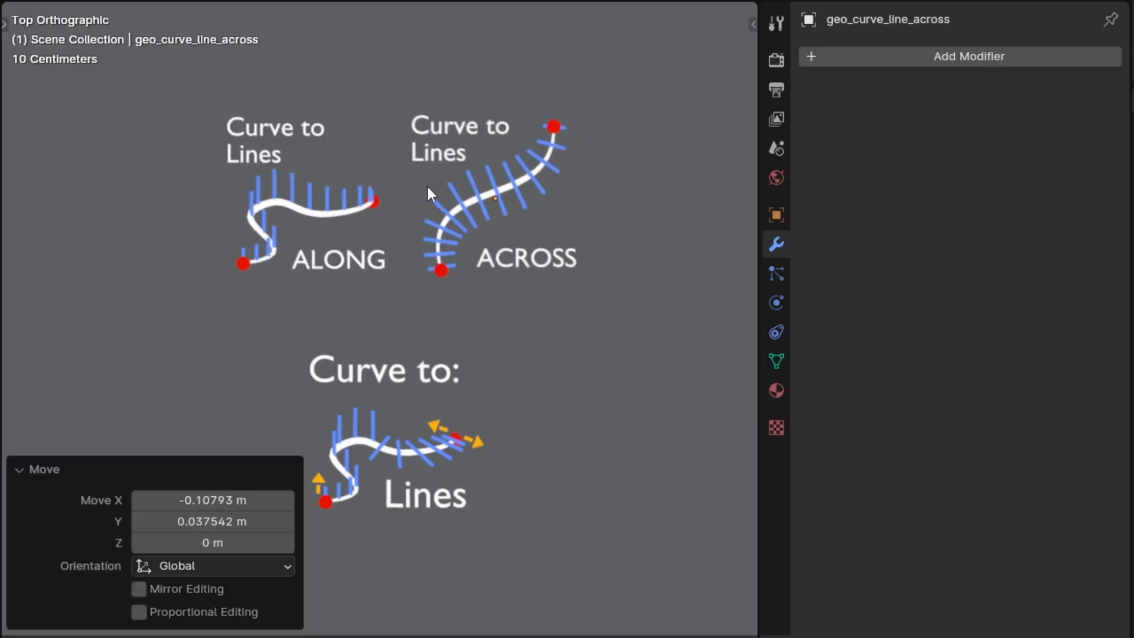
Step: Delete the Along and Across Curve to Lines illustrations and move the combined Curve to Lines illustration upward
{"action": "left_click", "coordinate": [320, 210]}
{"action": "left_click_drag", "start_coordinate": [320, 210], "coordinate": [320, 201]}
{"action": "left_click_drag", "start_coordinate": [476, 200], "coordinate": [464, 188]}
{"action": "left_click", "coordinate": [331, 187], "text": "shift"}
{"action": "key", "text": "x"}
{"action": "left_click", "coordinate": [343, 188]}
{"action": "left_click", "coordinate": [408, 370]}
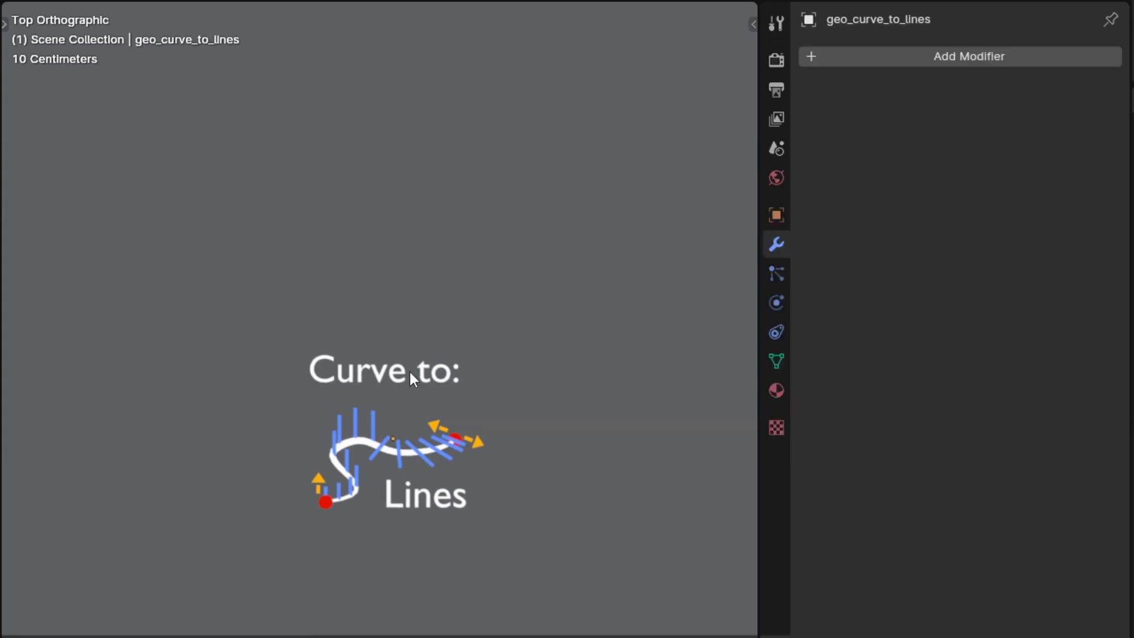
{"action": "left_click_drag", "start_coordinate": [408, 369], "coordinate": [401, 242]}
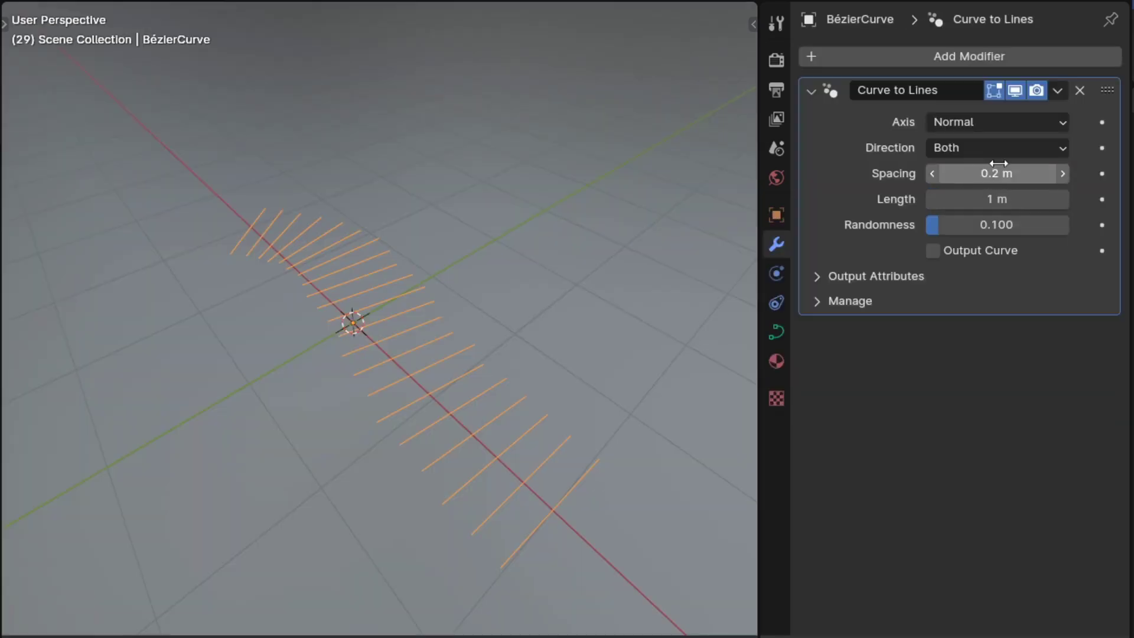
Step: Switch the Direction of the Curve to Lines modifier to Positive and then to Negative
{"action": "left_click", "coordinate": [998, 148]}
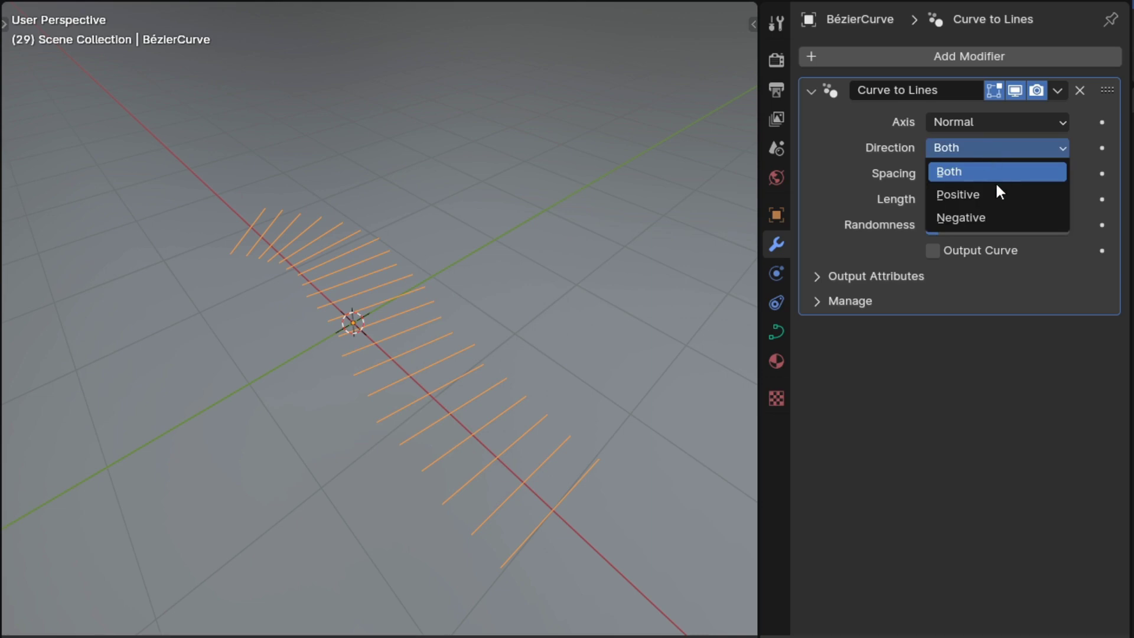
{"action": "left_click", "coordinate": [994, 191]}
{"action": "left_click", "coordinate": [993, 152]}
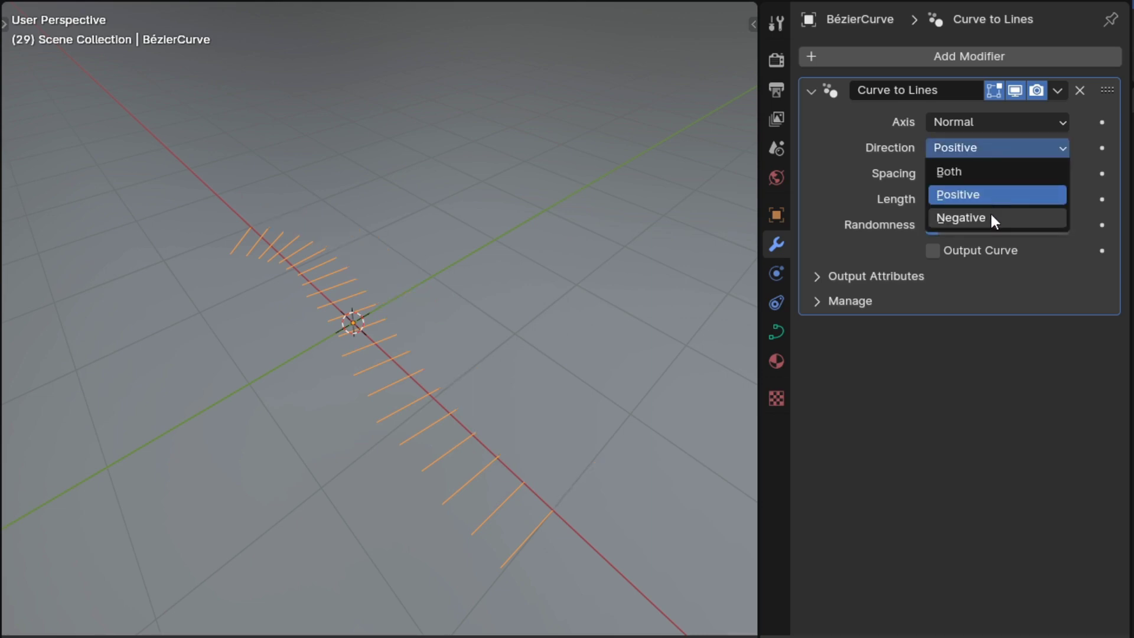
{"action": "left_click", "coordinate": [990, 215]}
Step: Switch the Axis of Curve to Lines to Bi-Normal and then to the third axis option
{"action": "left_click", "coordinate": [997, 123]}
{"action": "left_click", "coordinate": [991, 168]}
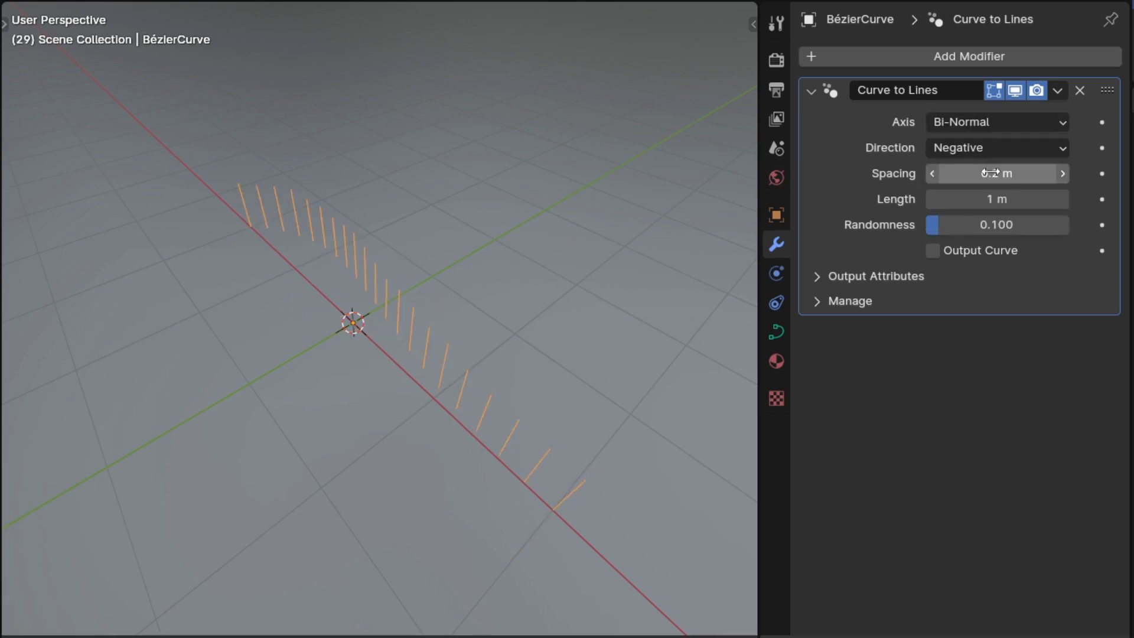
{"action": "left_click", "coordinate": [989, 123]}
{"action": "left_click", "coordinate": [981, 192]}
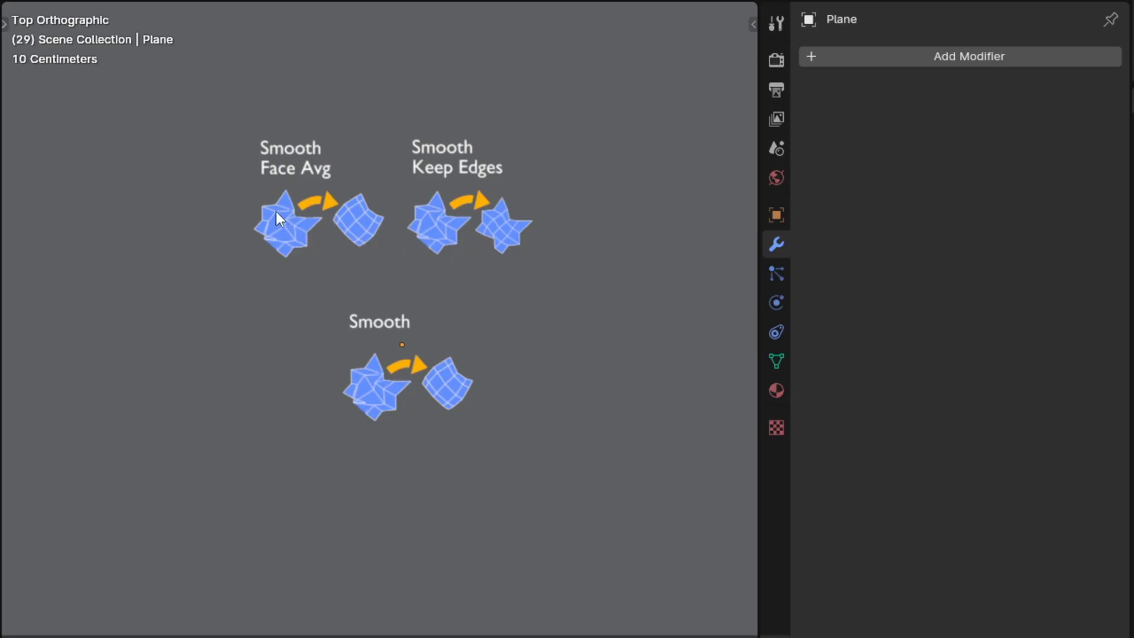
Step: Move the Smooth Face Avg and Smooth Keep Edges illustrations down and closer to the Smooth illustration
{"action": "left_click", "coordinate": [340, 239]}
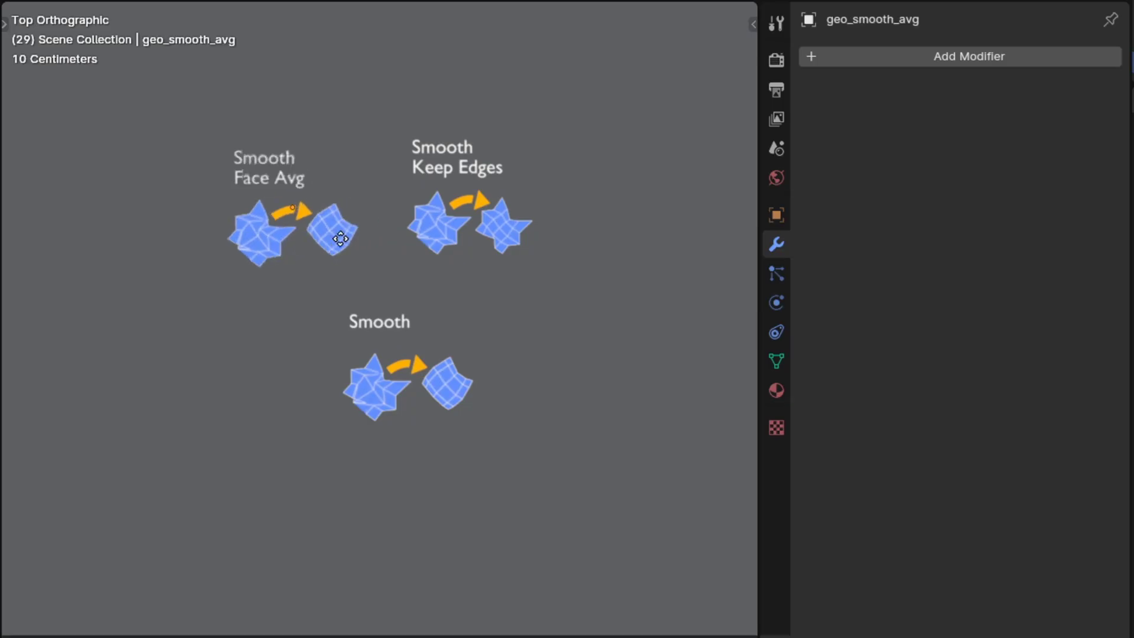
{"action": "left_click", "coordinate": [358, 234]}
{"action": "left_click", "coordinate": [449, 229]}
{"action": "left_click_drag", "start_coordinate": [449, 229], "coordinate": [434, 233]}
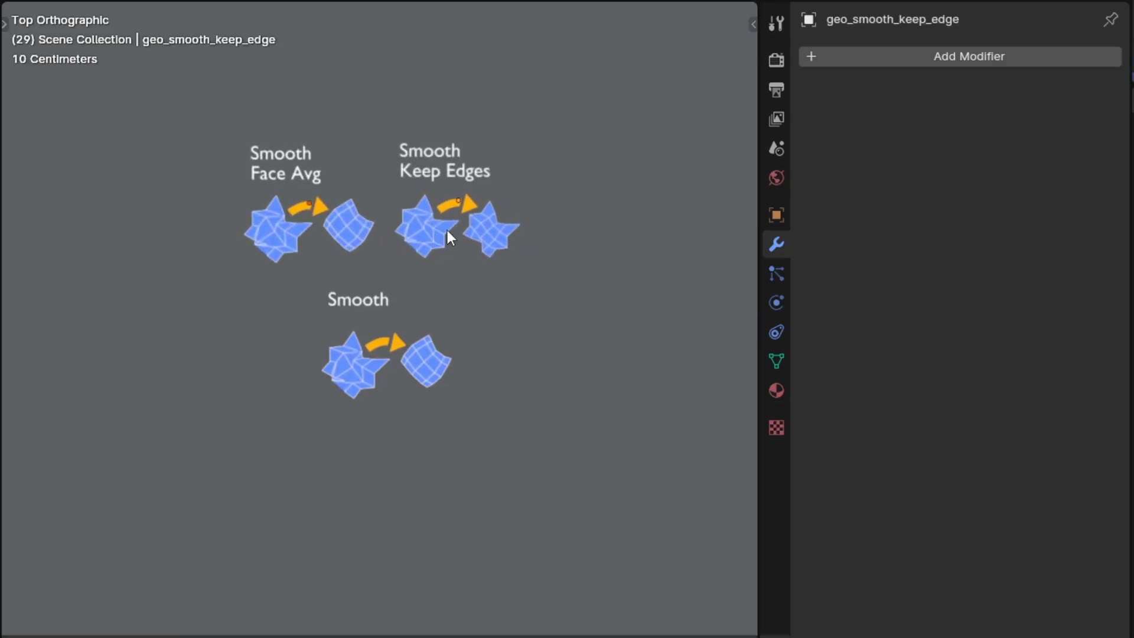
Step: Isolate the Smooth illustration by hiding the other two and move it upward
{"action": "left_click", "coordinate": [391, 335]}
{"action": "key", "text": "shift+h"}
{"action": "left_click_drag", "start_coordinate": [391, 335], "coordinate": [390, 250]}
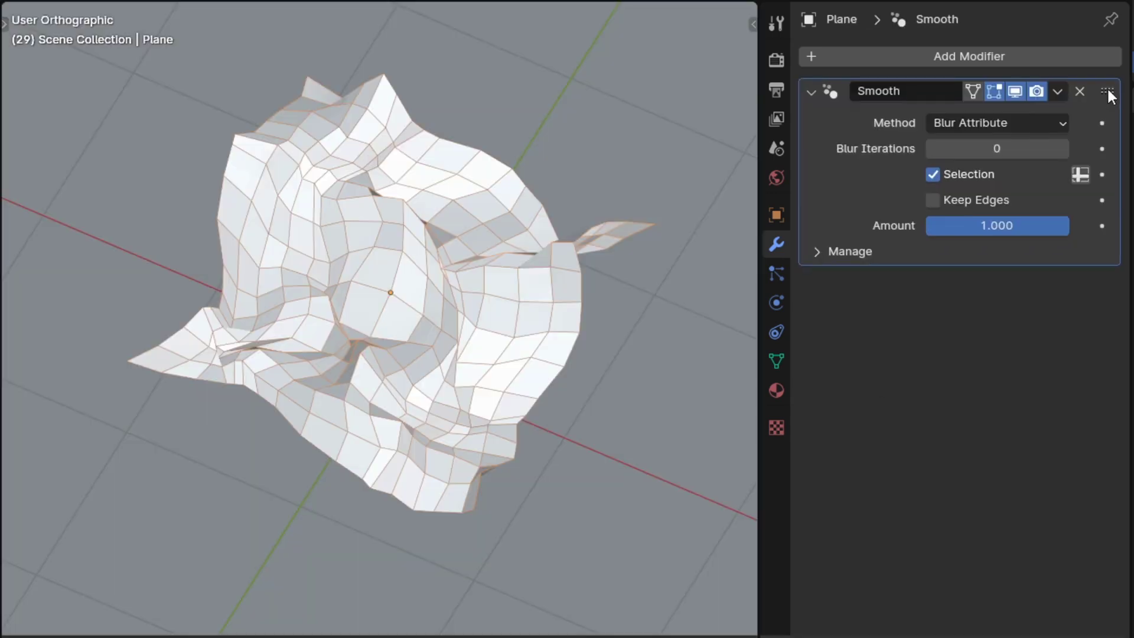
Step: Enable Keep Edges on the Smooth modifier and switch its Method to Face Average
{"action": "left_click_drag", "start_coordinate": [1107, 89], "coordinate": [1102, 193]}
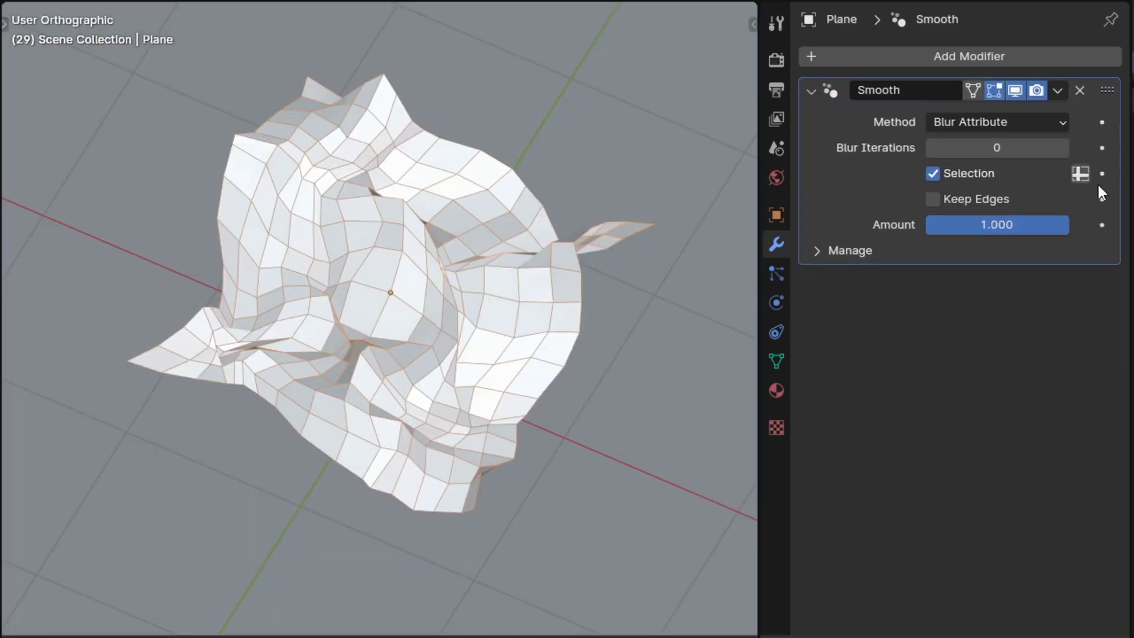
{"action": "left_click", "coordinate": [969, 199]}
{"action": "left_click", "coordinate": [968, 199]}
{"action": "left_click", "coordinate": [1053, 123]}
{"action": "left_click", "coordinate": [1033, 166]}
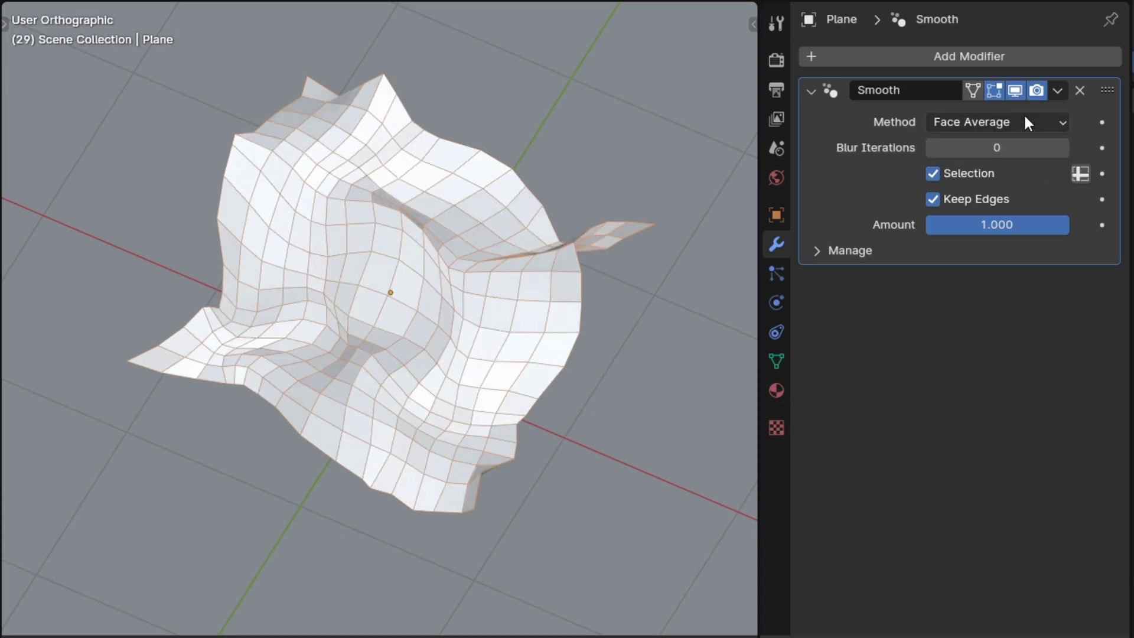
Step: Set the Smooth modifier's Method to Blur Attribute and raise Blur Iterations repeatedly, one at a time
{"action": "left_click", "coordinate": [1027, 123]}
{"action": "left_click", "coordinate": [1025, 149]}
{"action": "left_click", "coordinate": [1062, 147]}
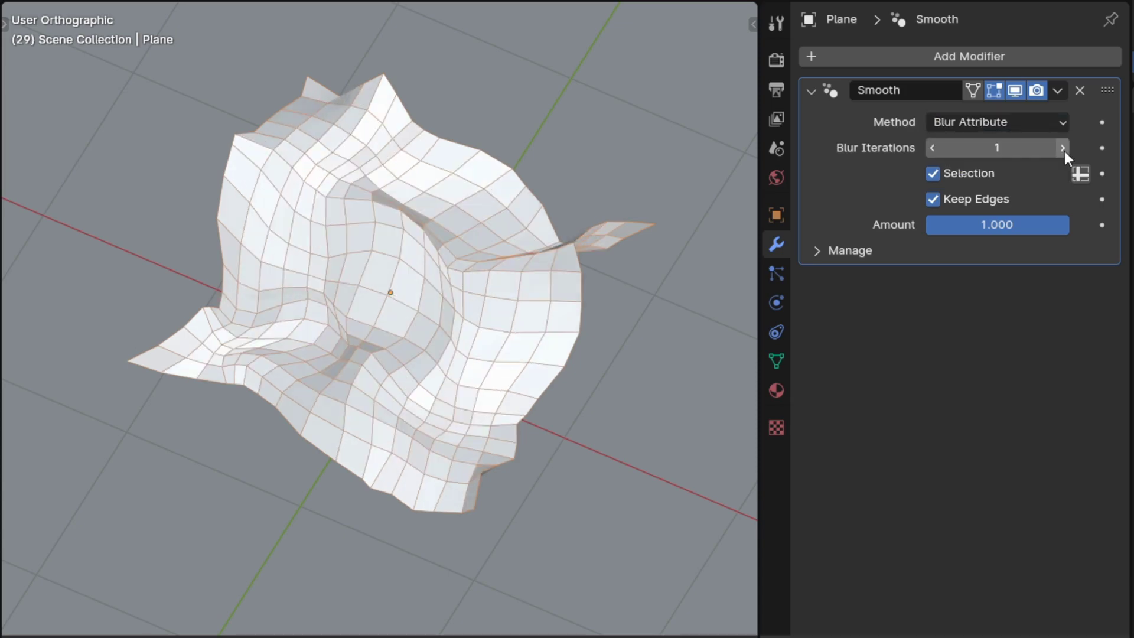
{"action": "left_click", "coordinate": [1062, 148]}
{"action": "left_click", "coordinate": [1062, 148]}
{"action": "left_click", "coordinate": [1063, 147]}
{"action": "left_click", "coordinate": [1062, 148]}
{"action": "left_click", "coordinate": [1062, 148]}
{"action": "left_click", "coordinate": [1063, 148]}
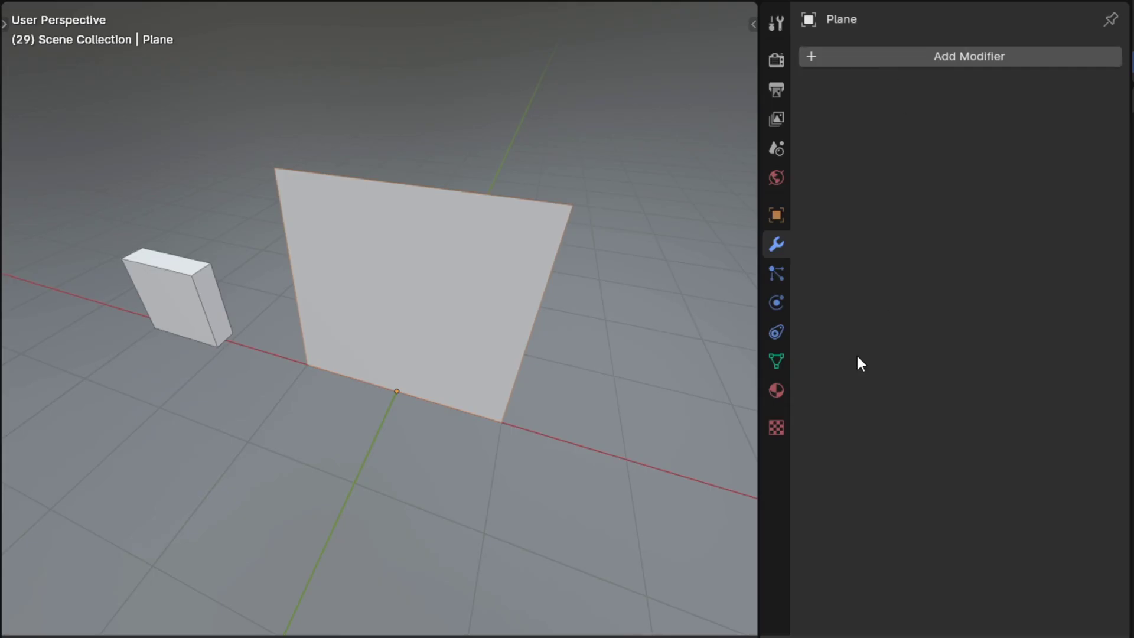
Step: Add the Build Walls modifier to the plane and examine its placeholder text without assigning a wall template
{"action": "left_click", "coordinate": [915, 59]}
{"action": "type", "text": "BUILD WALL"}
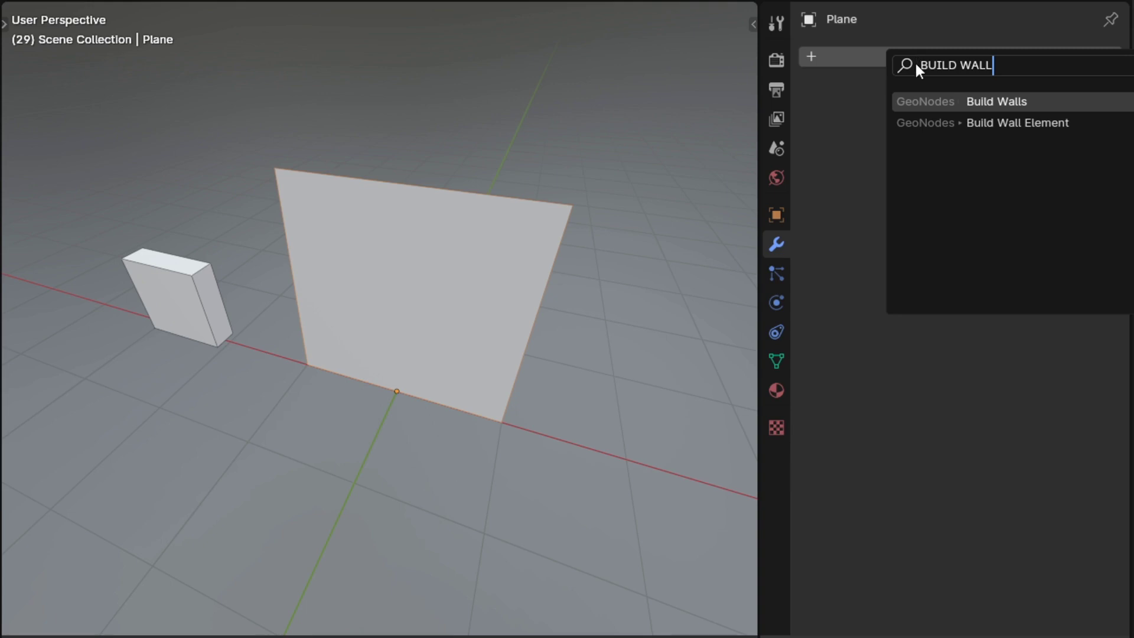
{"action": "key", "text": "Return"}
{"action": "left_click", "coordinate": [992, 148]}
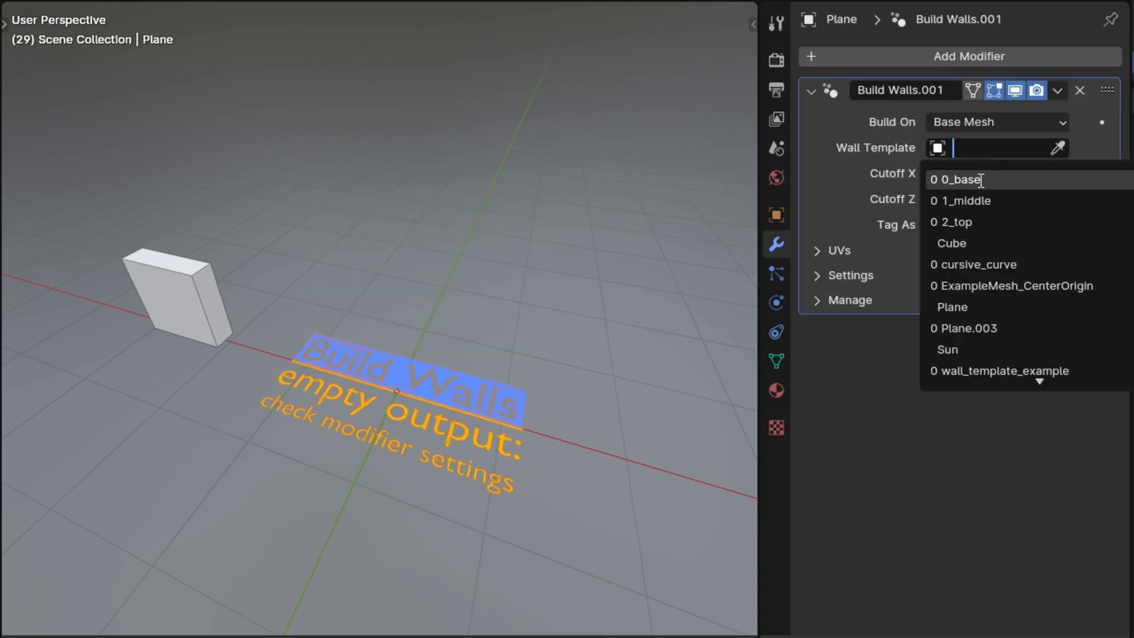
{"action": "middle_click_drag", "start_coordinate": [550, 459], "coordinate": [421, 290]}
{"action": "scroll", "coordinate": [445, 454], "scroll_direction": "up", "scroll_amount": 3}
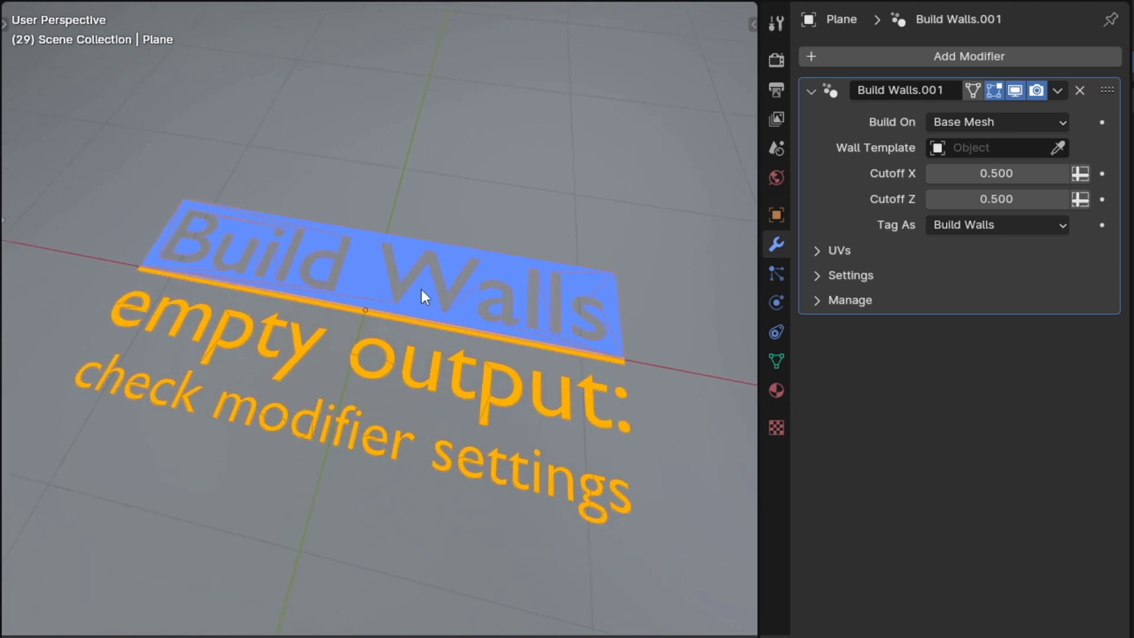
{"action": "scroll", "coordinate": [419, 285], "scroll_direction": "down", "scroll_amount": 5}
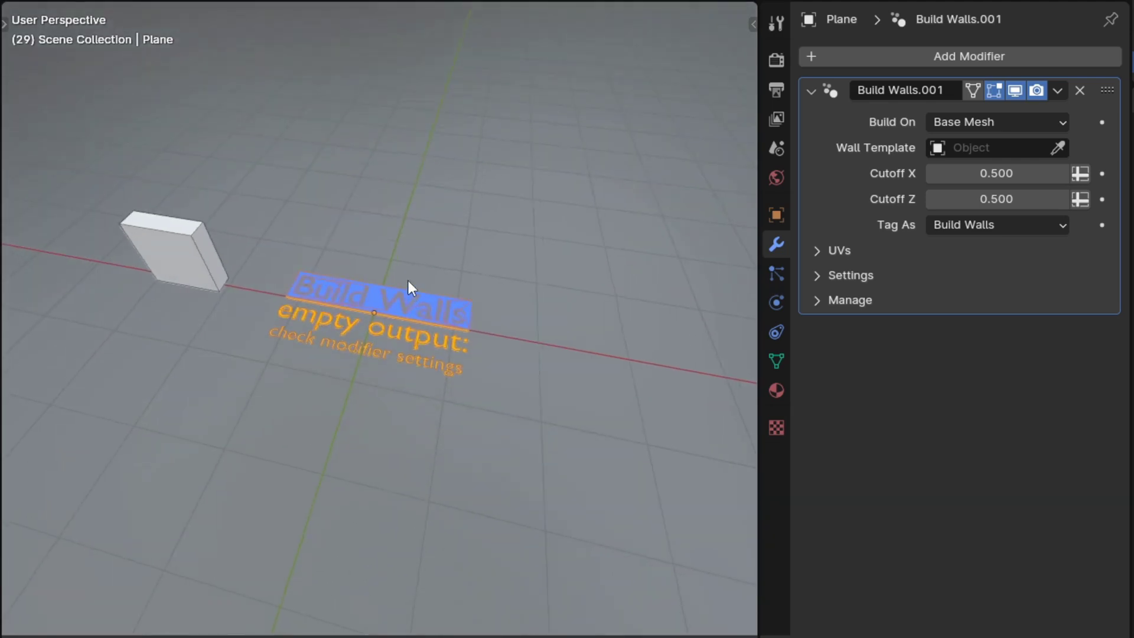
Step: Assign the small box beside the plane as the Wall Template of Build Walls by picking it in the scene
{"action": "left_click", "coordinate": [142, 274]}
{"action": "left_click", "coordinate": [378, 302]}
{"action": "left_click", "coordinate": [1057, 148]}
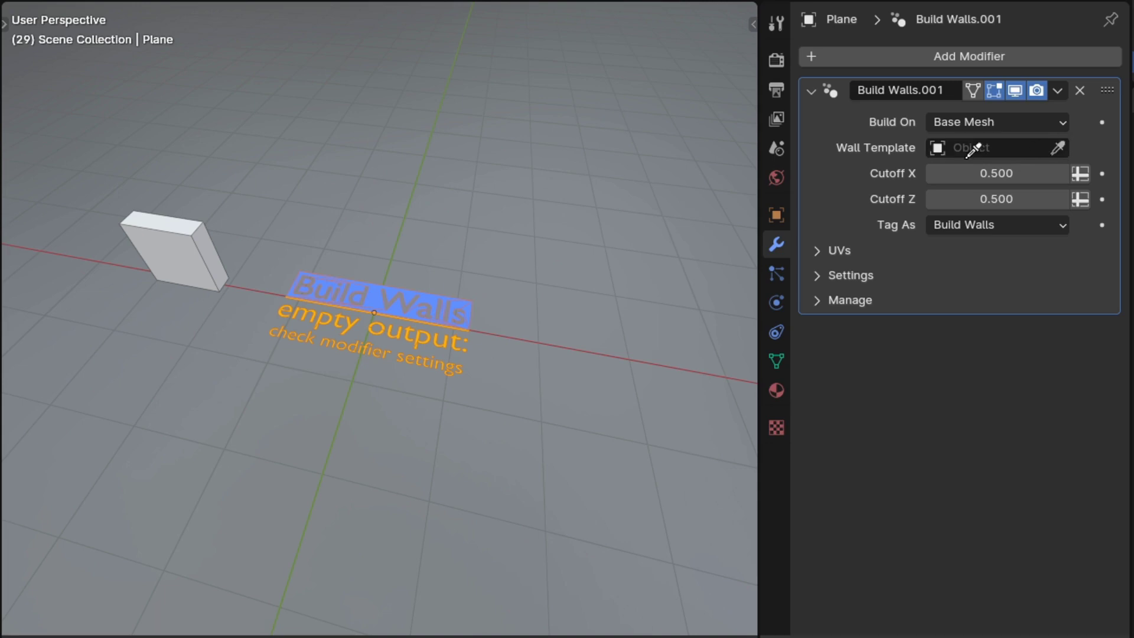
{"action": "left_click", "coordinate": [206, 227]}
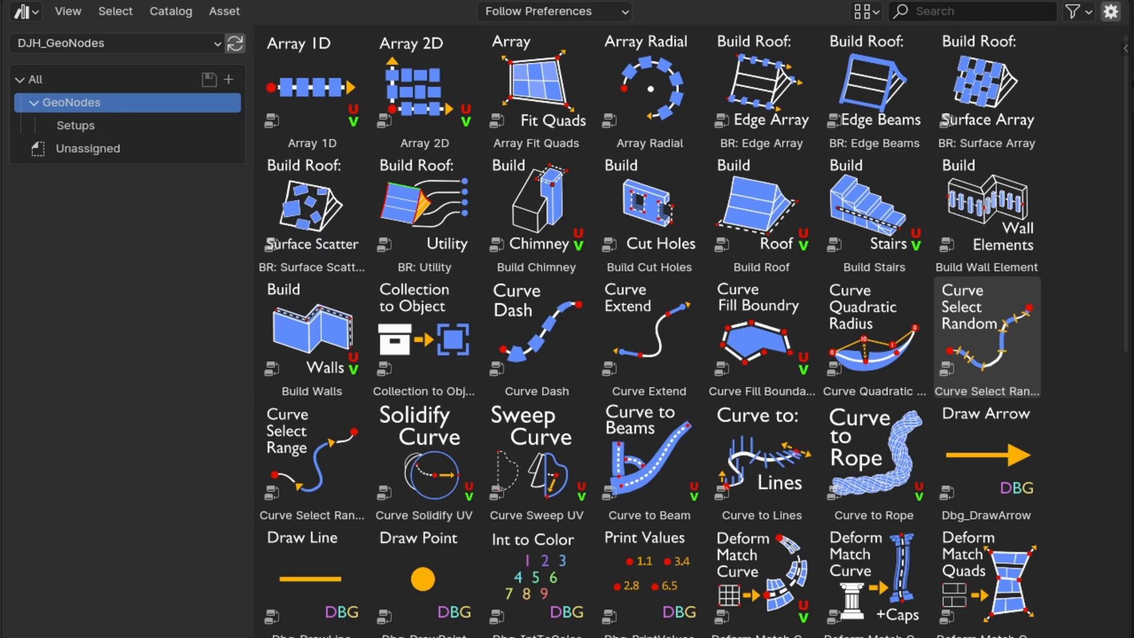
Step: Show the Setups catalog of the DJH_GeoNodes library and place SetUp: Walls and Windows at the scene origin
{"action": "left_click", "coordinate": [64, 120]}
{"action": "left_click", "coordinate": [317, 118]}
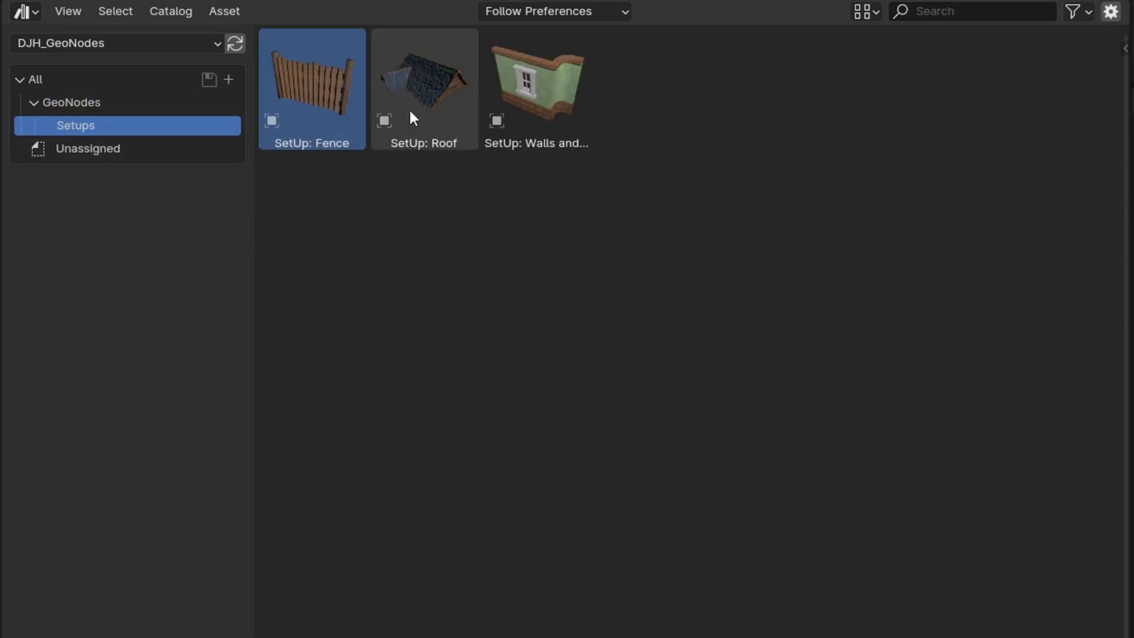
{"action": "left_click", "coordinate": [414, 107]}
{"action": "left_click_drag", "start_coordinate": [527, 87], "coordinate": [373, 313]}
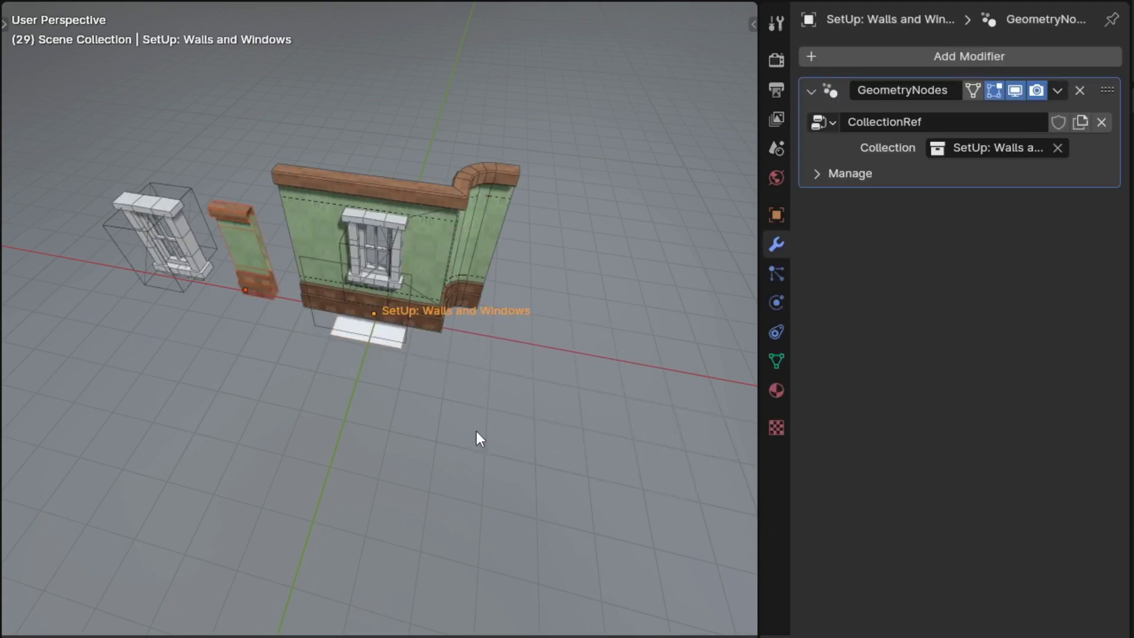
Step: Select the green wall and switch the Properties editor to the Outliner
{"action": "left_click", "coordinate": [420, 259]}
{"action": "key", "text": "shift+F1"}
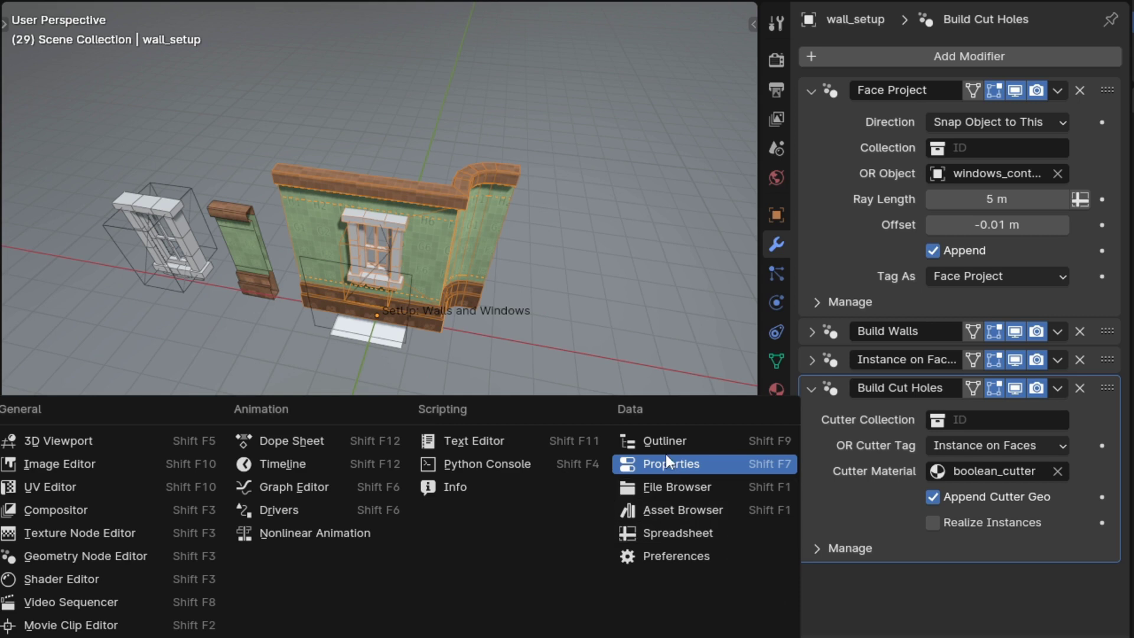
{"action": "left_click", "coordinate": [664, 446]}
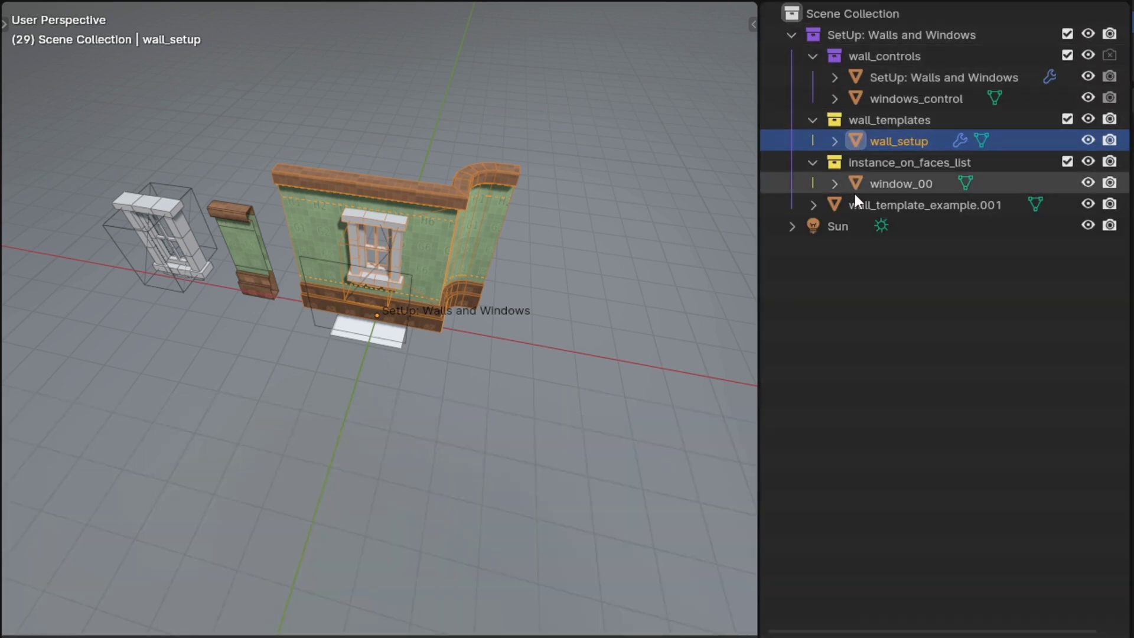
Step: Undo the Walls and Windows placement, add SetUp: Fence at the scene origin and select its terrain surface
{"action": "key", "text": "ctrl+z"}
{"action": "key", "text": "ctrl+z"}
{"action": "left_click_drag", "start_coordinate": [1129, 253], "coordinate": [381, 314]}
{"action": "left_click", "coordinate": [460, 420]}
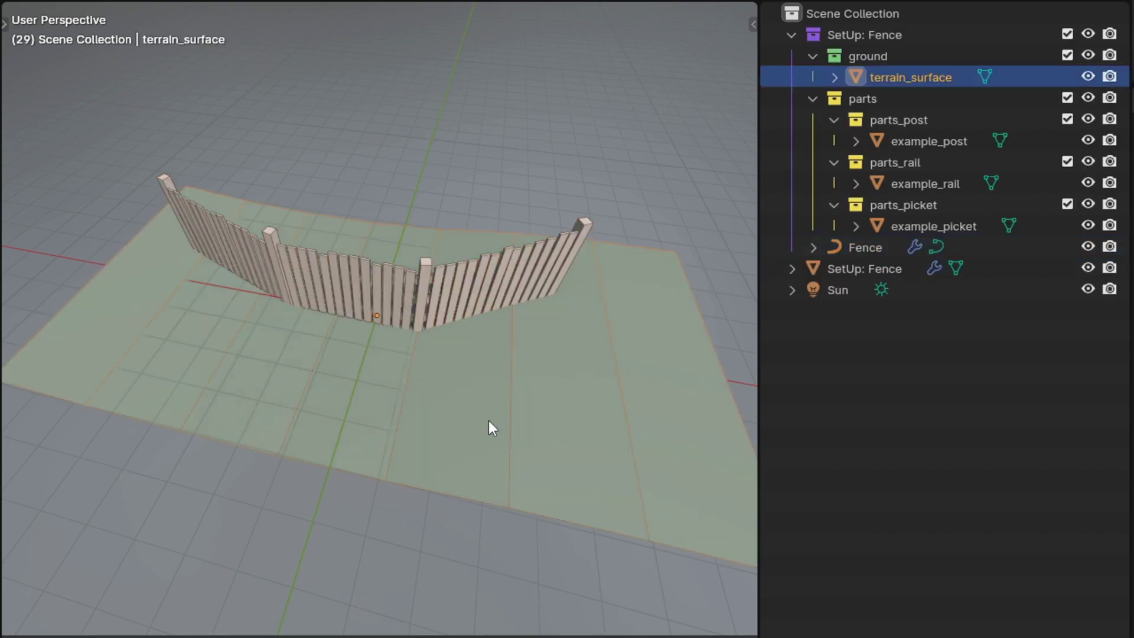
Step: Expand the Fence object in the scene hierarchy and examine its modifiers
{"action": "left_click", "coordinate": [817, 247]}
{"action": "left_click", "coordinate": [813, 248]}
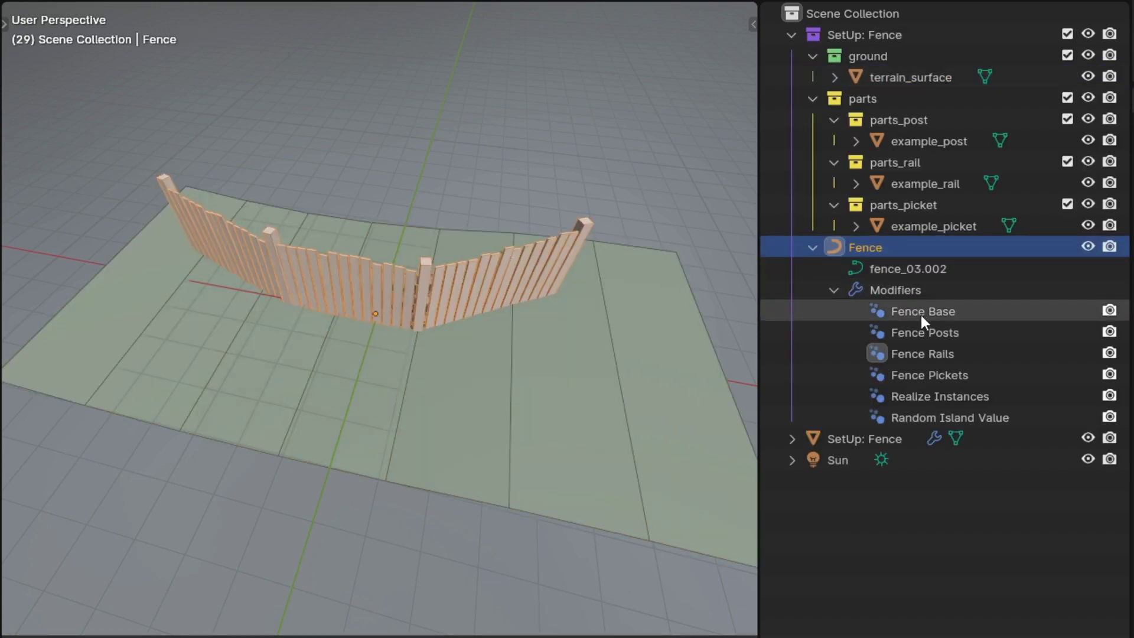
{"action": "left_click", "coordinate": [925, 352]}
Step: Examine the fence setup's ground and parts collections, including the example post, rail and picket
{"action": "left_click", "coordinate": [876, 59]}
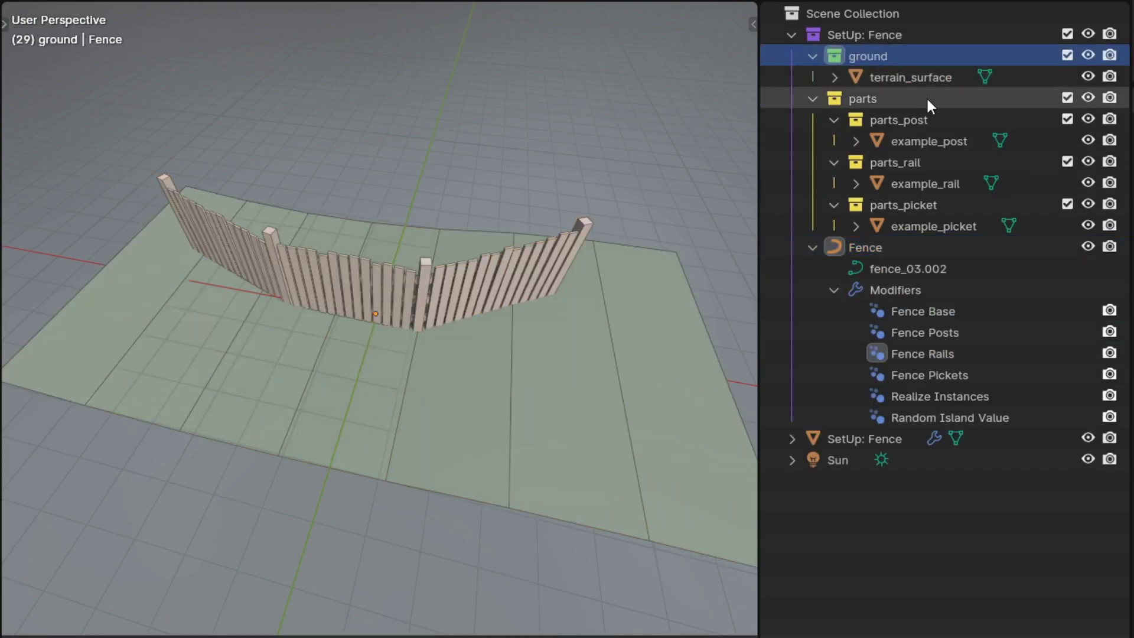
{"action": "left_click", "coordinate": [832, 101]}
{"action": "left_click", "coordinate": [812, 98]}
{"action": "left_click", "coordinate": [810, 97]}
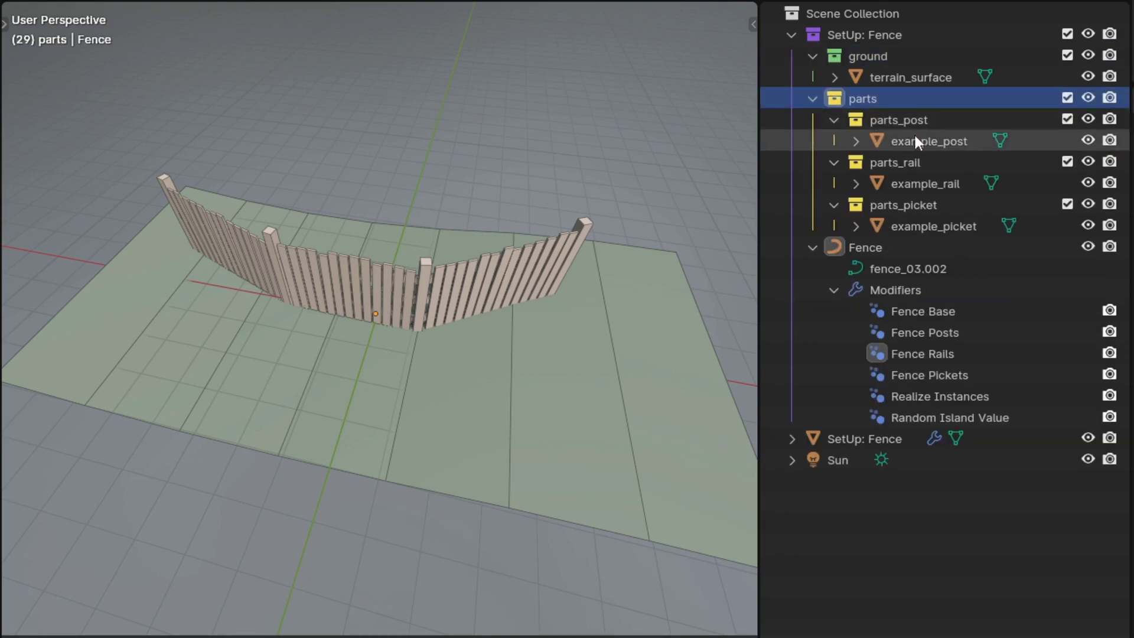
{"action": "left_click", "coordinate": [915, 141]}
{"action": "left_click", "coordinate": [918, 183]}
{"action": "left_click", "coordinate": [929, 229]}
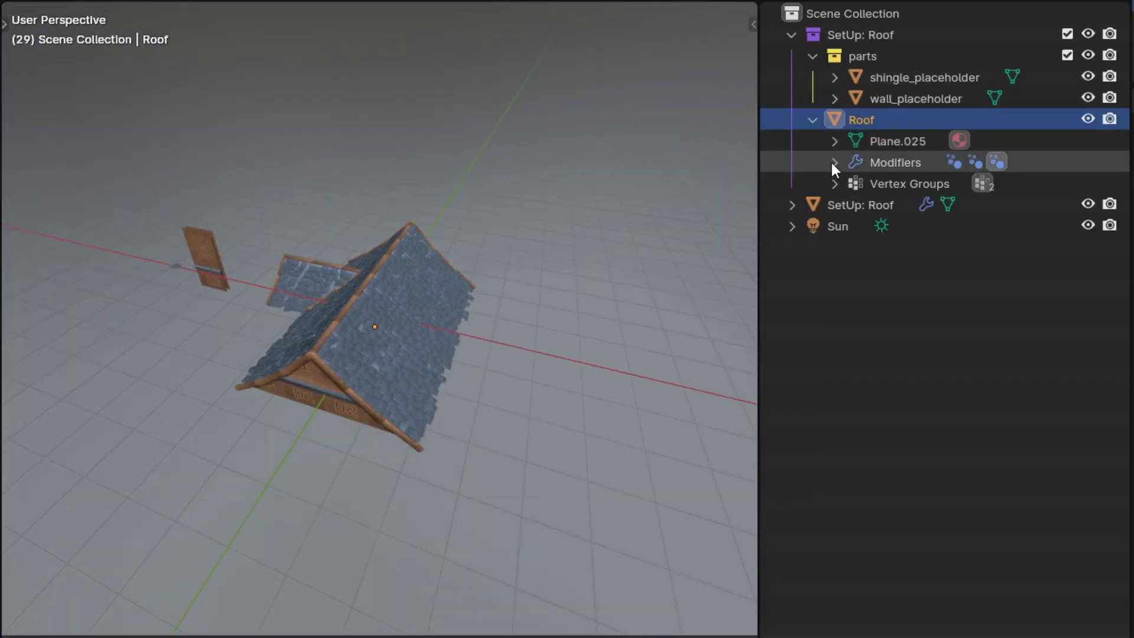
Step: Expand the Roof object's modifiers and examine Build Roof, BR: Surface Array and BR: Edge Beams
{"action": "left_click", "coordinate": [834, 162]}
{"action": "left_click", "coordinate": [923, 183]}
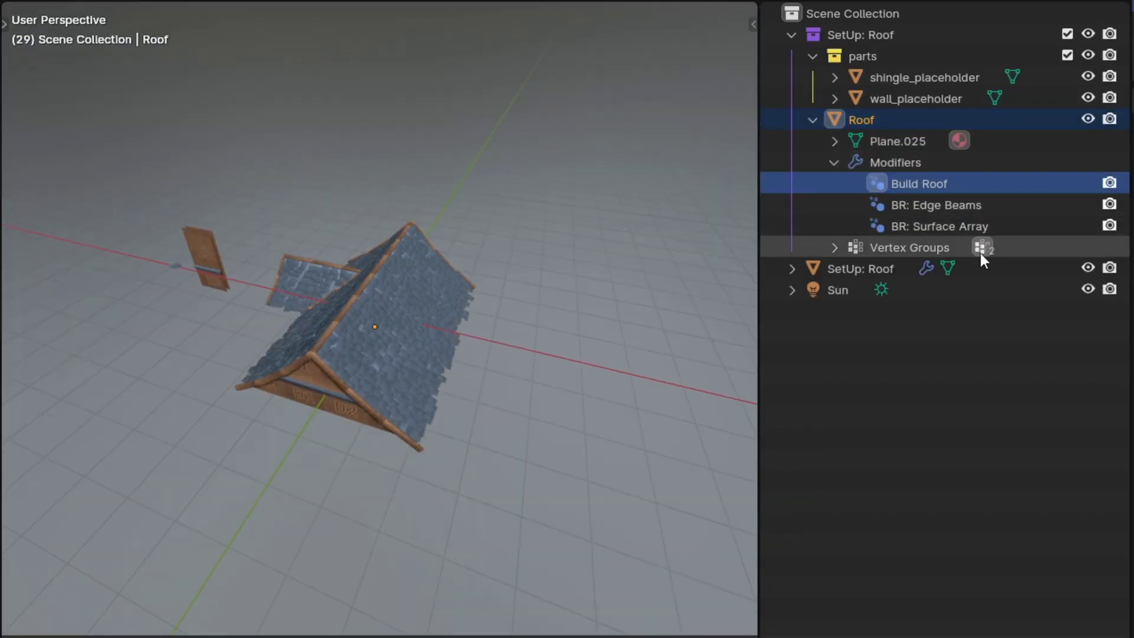
{"action": "left_click", "coordinate": [944, 225]}
{"action": "left_click", "coordinate": [967, 206]}
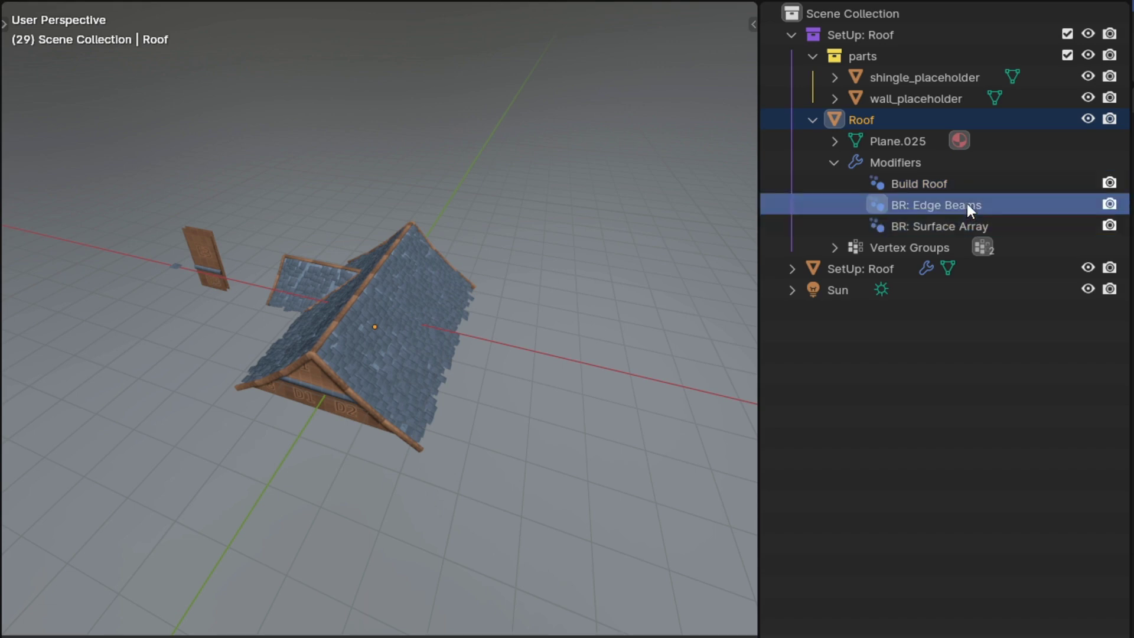
Step: Examine the Roof's height and direction vertex groups and the wall and shingle placeholder parts
{"action": "left_click", "coordinate": [833, 247]}
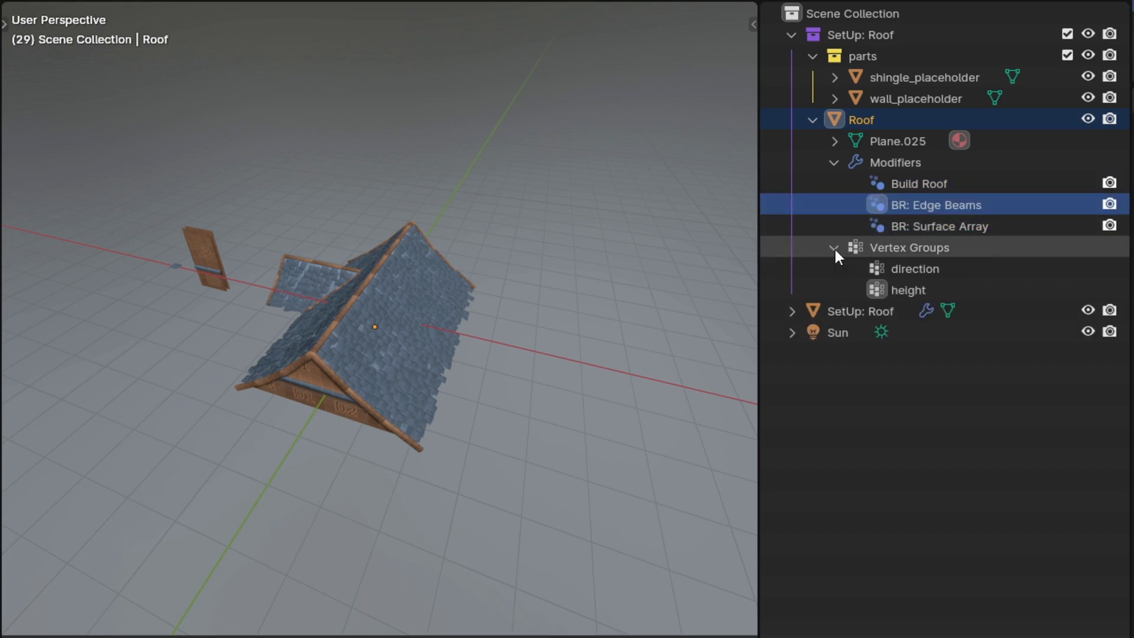
{"action": "left_click", "coordinate": [920, 288]}
{"action": "left_click", "coordinate": [931, 269]}
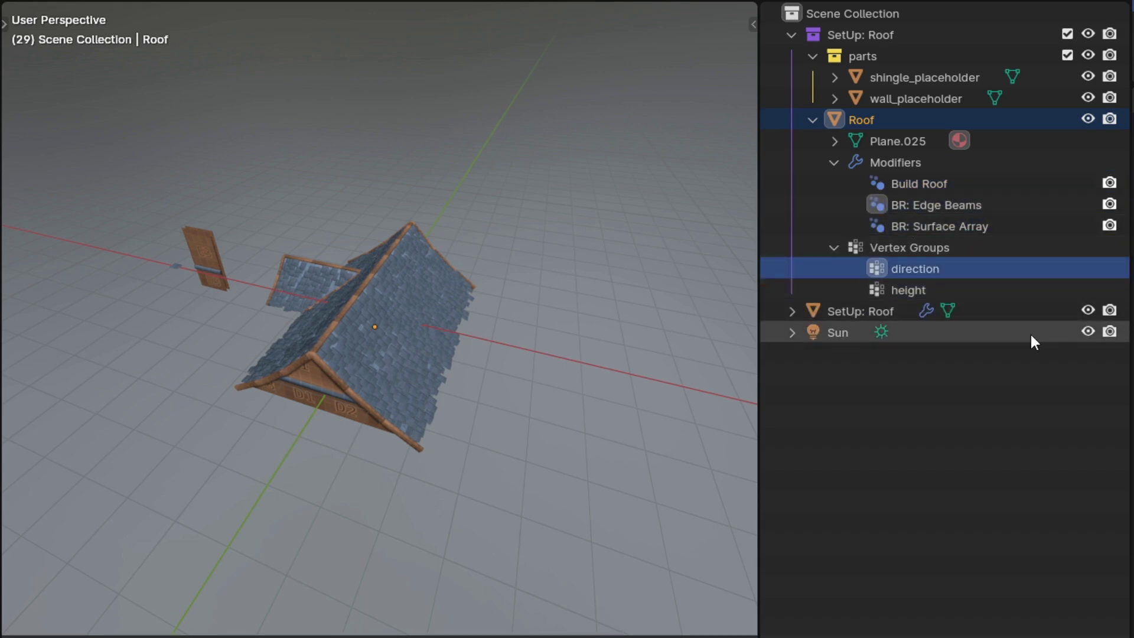
{"action": "left_click", "coordinate": [913, 99]}
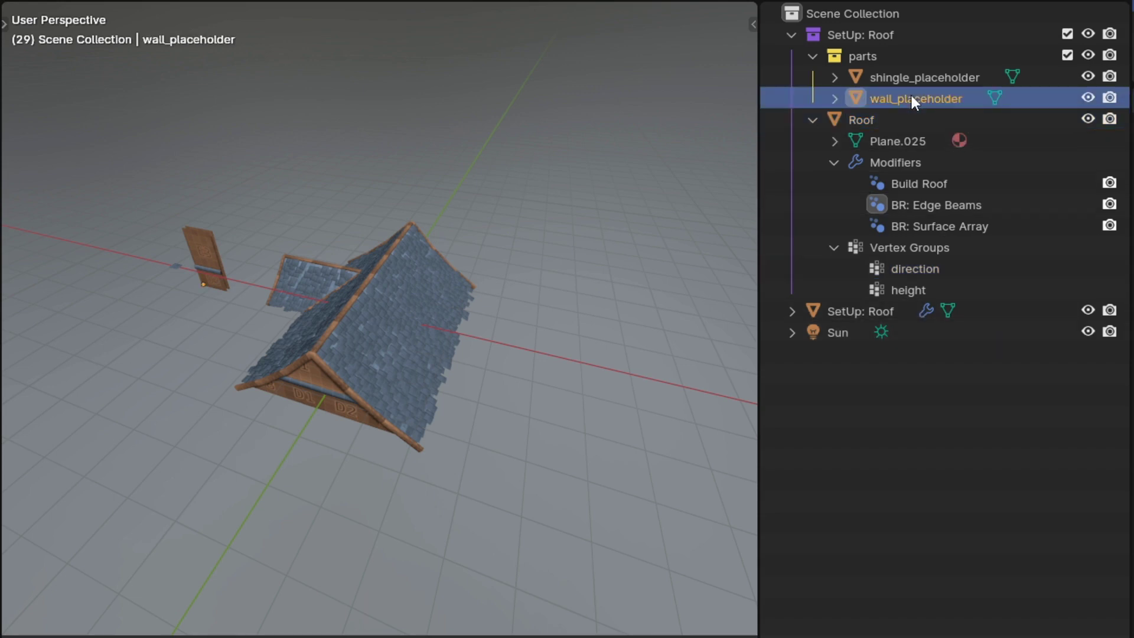
{"action": "left_click", "coordinate": [912, 79]}
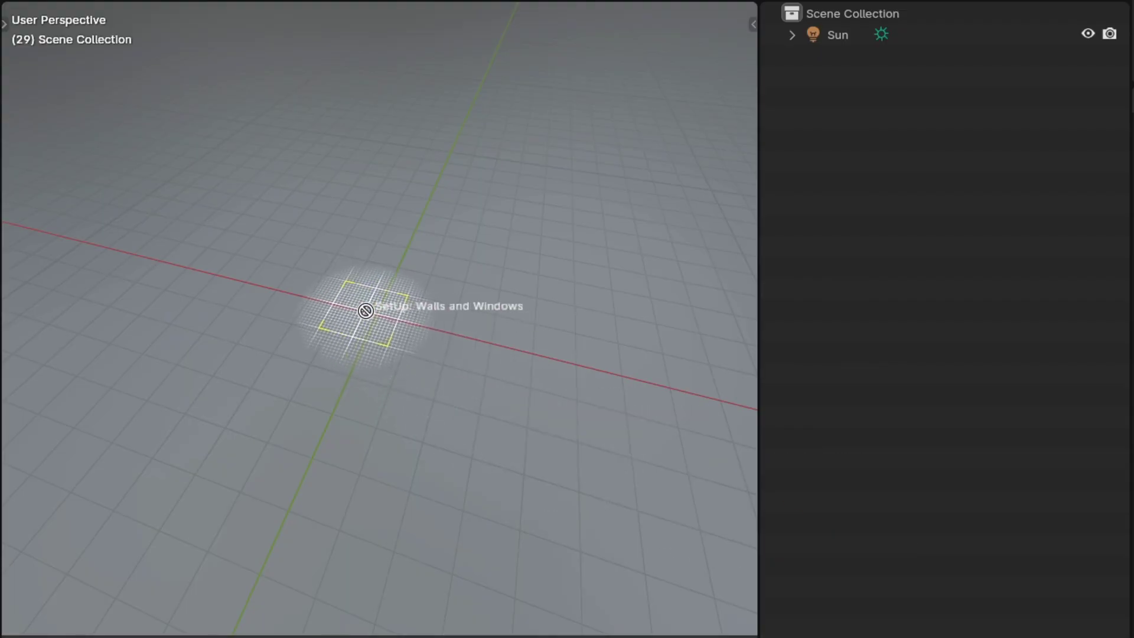
Step: Place SetUp: Walls and Windows at the scene origin and expand the wall_setup object in the hierarchy
{"action": "left_click_drag", "start_coordinate": [365, 310], "coordinate": [369, 309]}
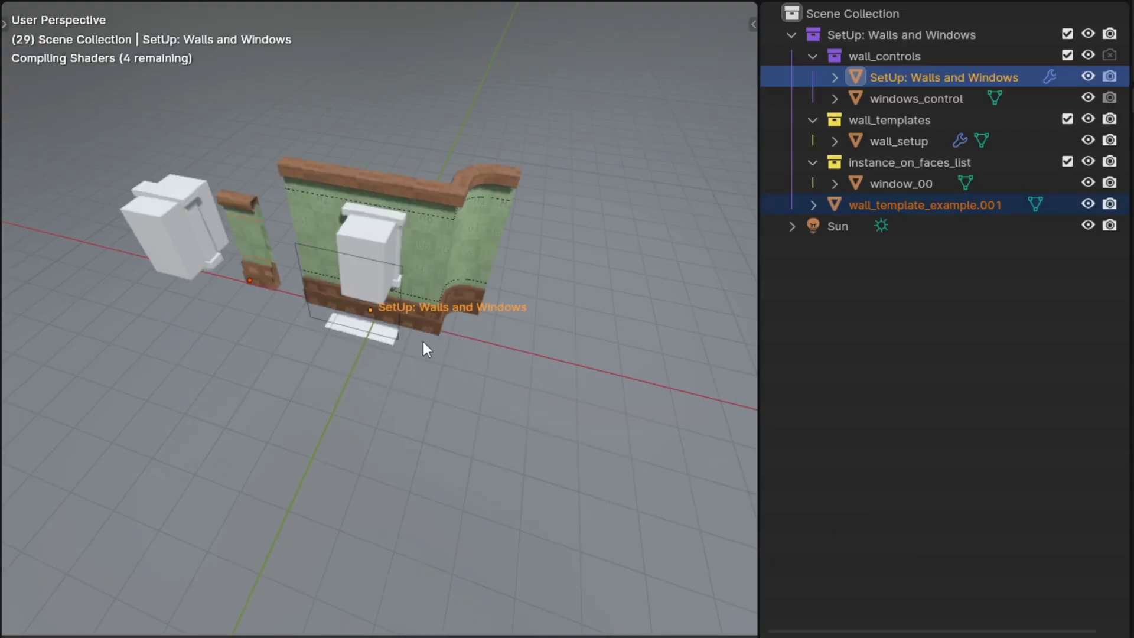
{"action": "left_click", "coordinate": [805, 203]}
{"action": "left_click", "coordinate": [813, 204]}
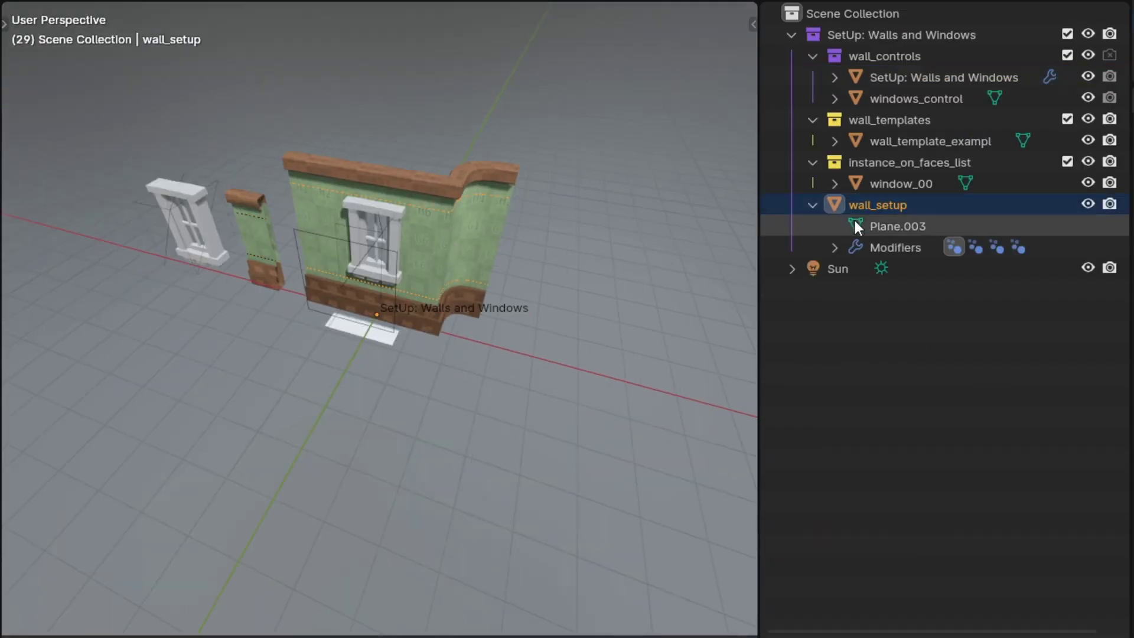
Step: Expand wall_setup's modifiers and go through Face Project, Build Walls and Instance on Faces
{"action": "left_click", "coordinate": [834, 247]}
{"action": "left_click", "coordinate": [923, 269]}
{"action": "left_click", "coordinate": [934, 290]}
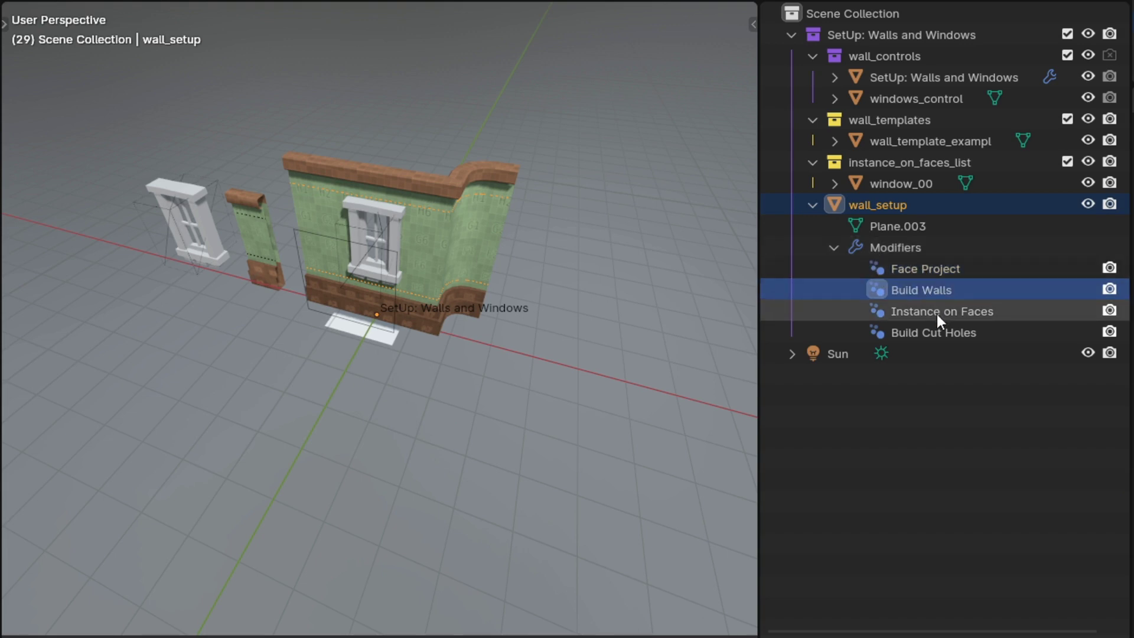
{"action": "left_click", "coordinate": [937, 312]}
Step: Match wall_setup's Face Project, Instance on Faces, Build Walls and Build Cut Holes modifiers with windows_control, window_00 and wall_template_exampl
{"action": "left_click", "coordinate": [922, 272]}
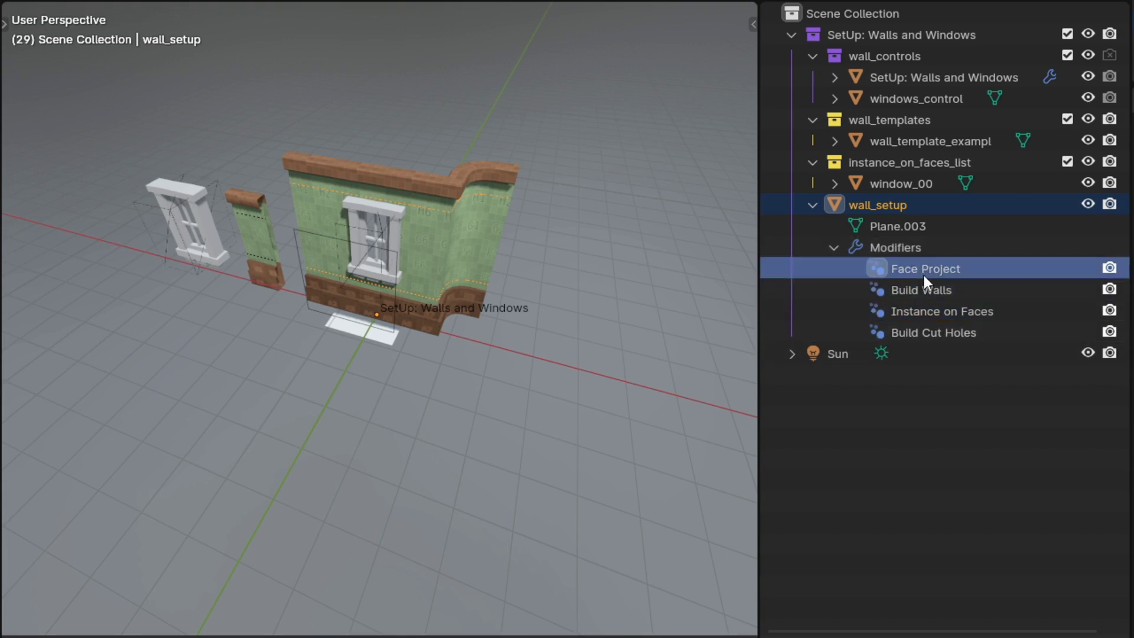
{"action": "left_click", "coordinate": [919, 100]}
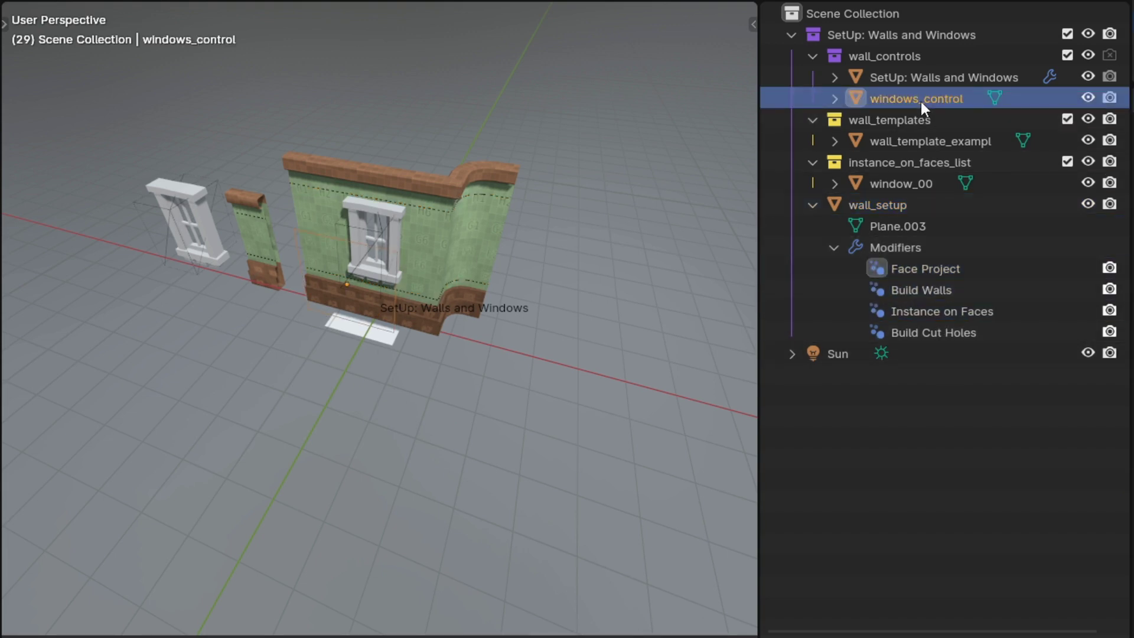
{"action": "left_click", "coordinate": [936, 310]}
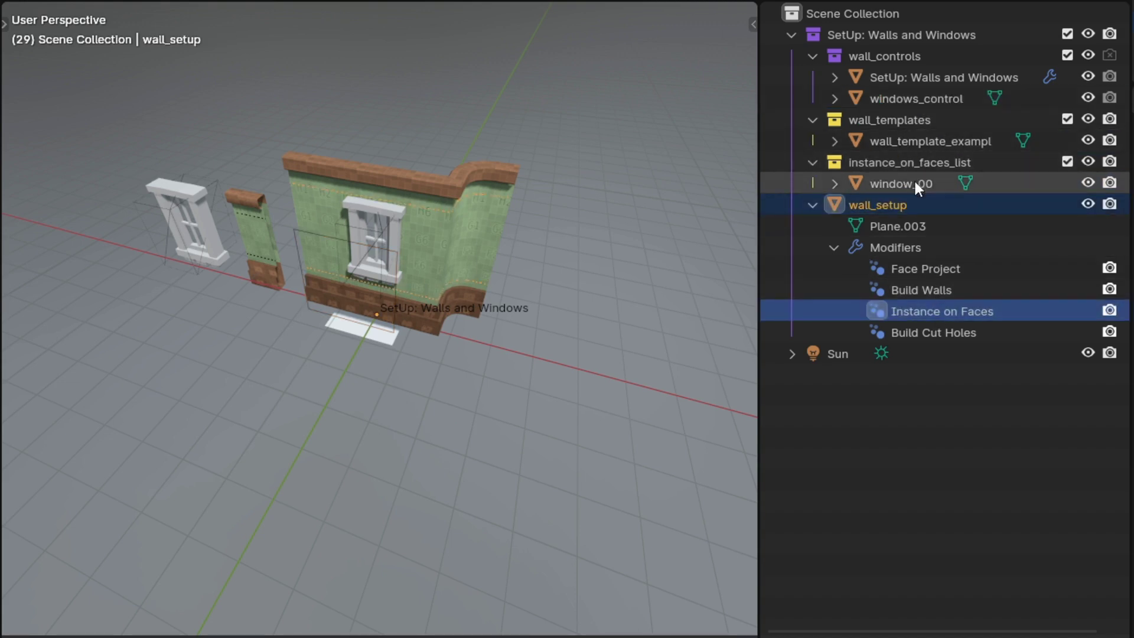
{"action": "left_click", "coordinate": [914, 186]}
{"action": "left_click", "coordinate": [921, 292]}
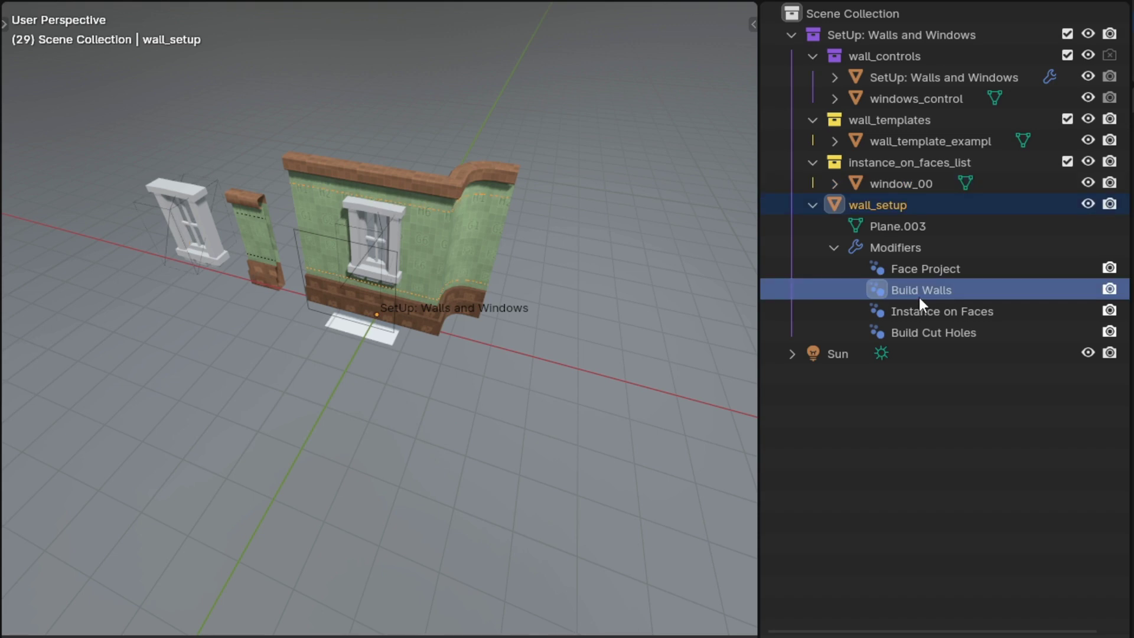
{"action": "left_click", "coordinate": [918, 143]}
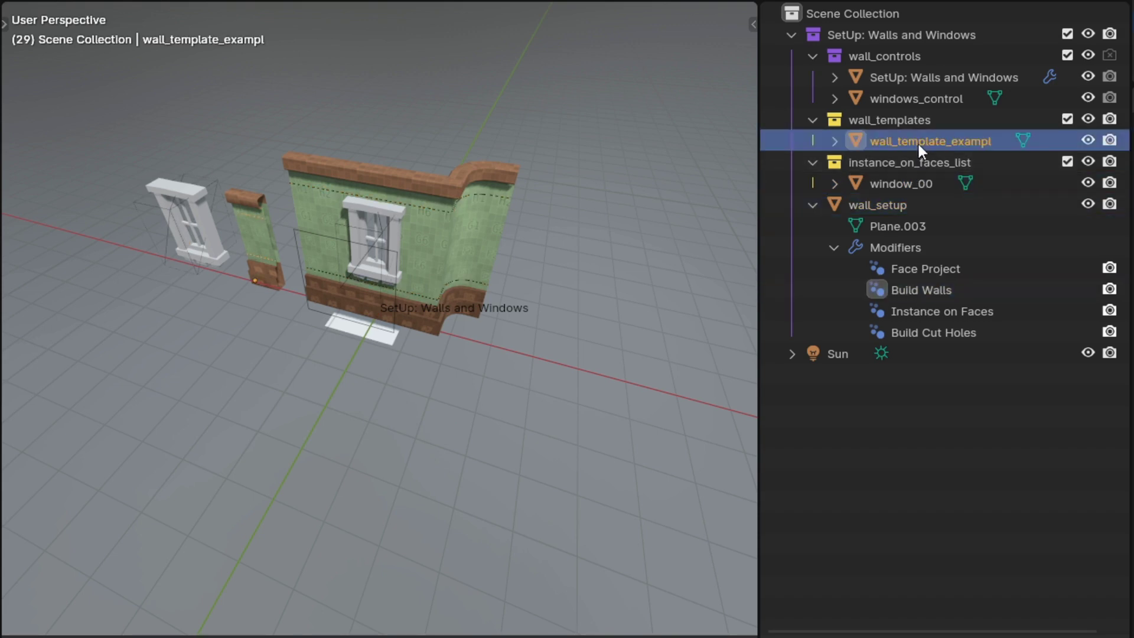
{"action": "left_click", "coordinate": [940, 332]}
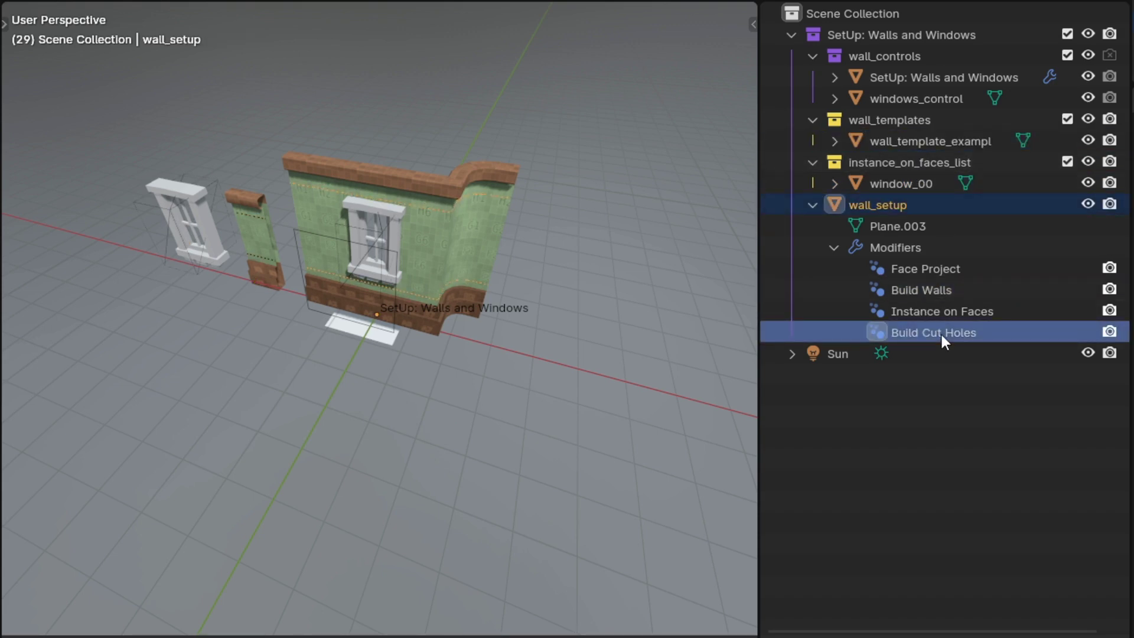
{"action": "left_click", "coordinate": [940, 313]}
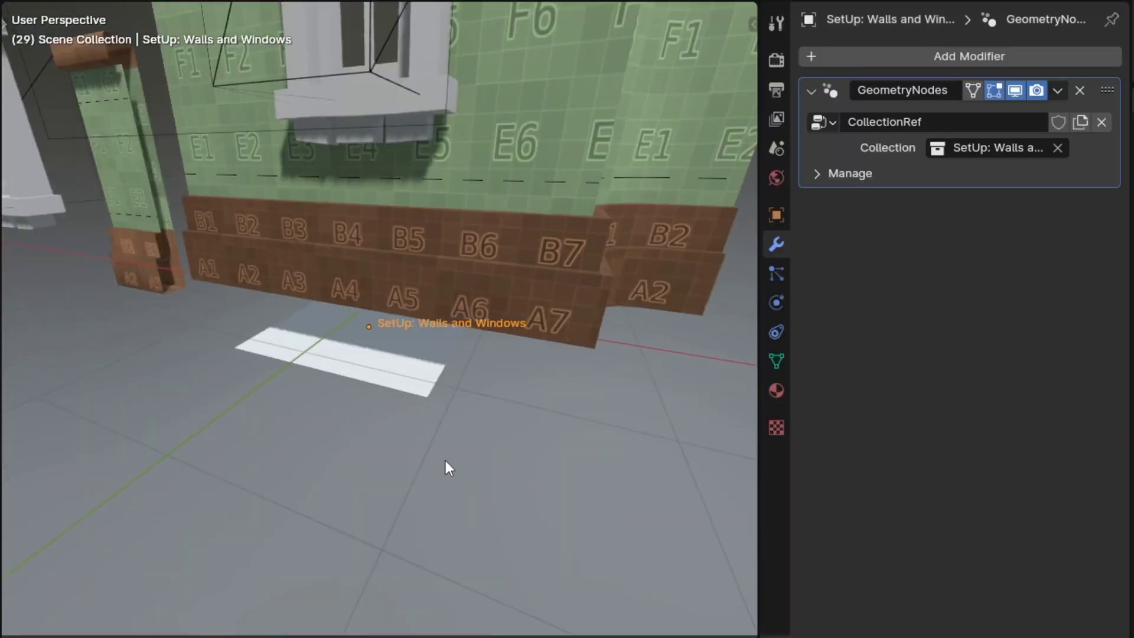
Step: Examine the setup label object's CollectionRef modifier and choose SetUp: Walls and Windows as its collection
{"action": "scroll", "coordinate": [446, 459], "scroll_direction": "down", "scroll_amount": 3}
{"action": "scroll", "coordinate": [444, 428], "scroll_direction": "up", "scroll_amount": 4}
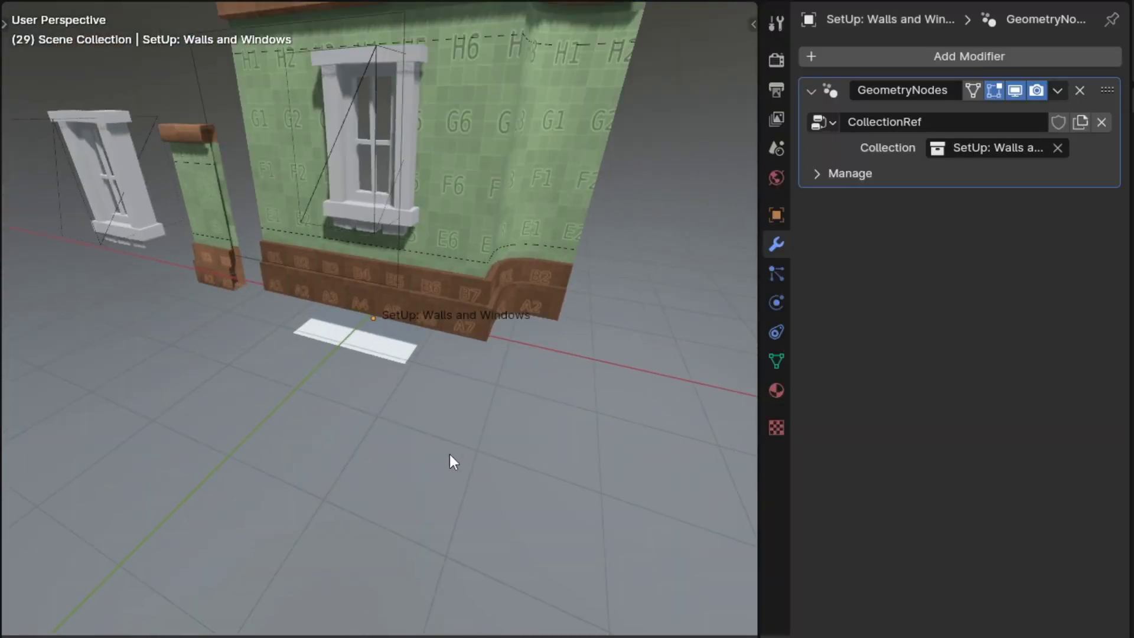
{"action": "scroll", "coordinate": [448, 455], "scroll_direction": "down", "scroll_amount": 4}
{"action": "scroll", "coordinate": [399, 324], "scroll_direction": "up", "scroll_amount": 7}
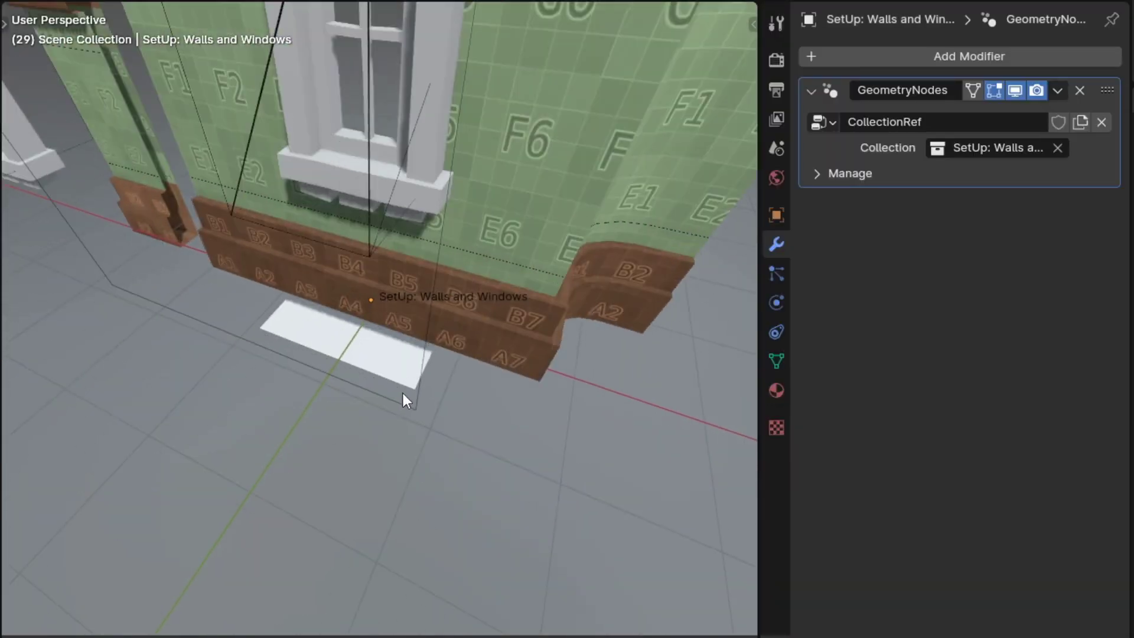
{"action": "middle_click_drag", "start_coordinate": [403, 392], "coordinate": [445, 380]}
{"action": "scroll", "coordinate": [385, 357], "scroll_direction": "up", "scroll_amount": 5}
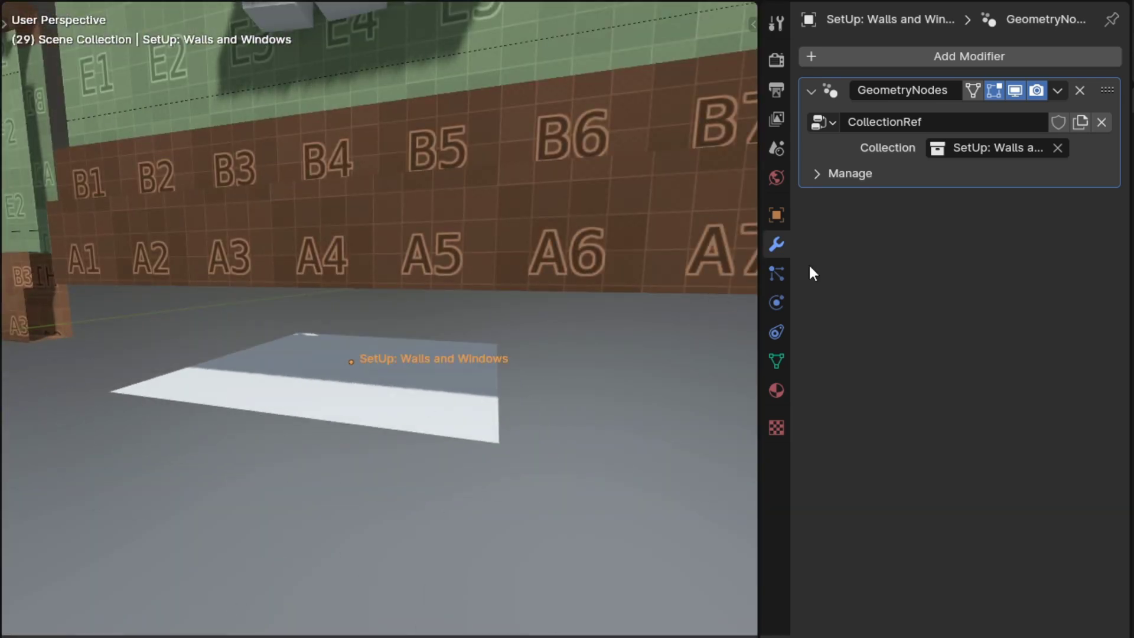
{"action": "left_click_drag", "start_coordinate": [1107, 89], "coordinate": [1101, 125]}
{"action": "left_click", "coordinate": [1003, 148]}
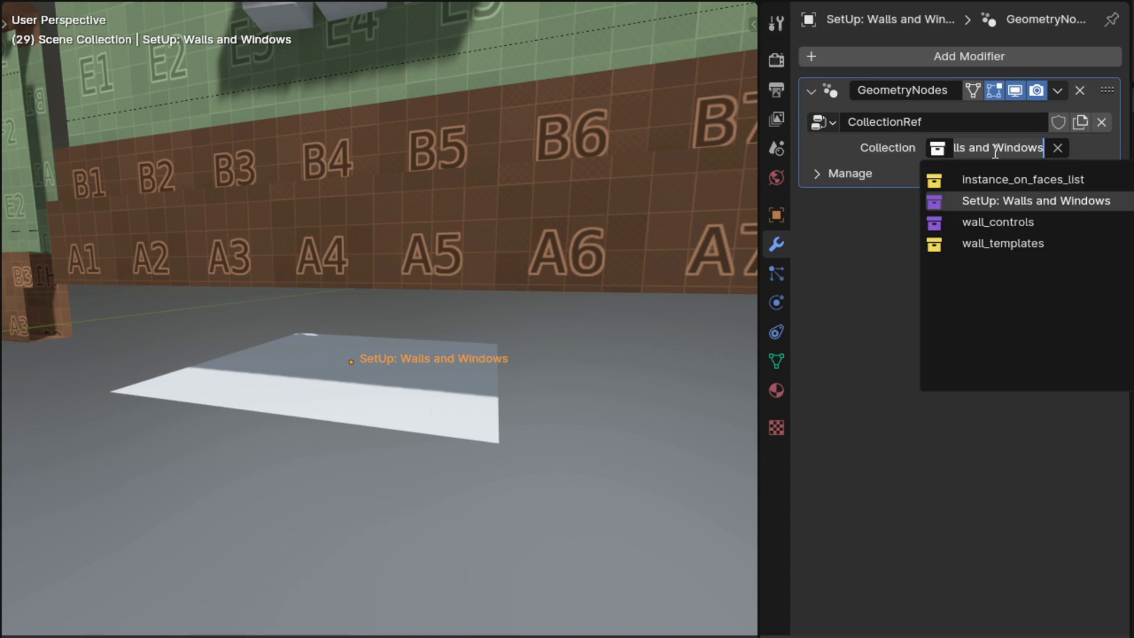
{"action": "left_click", "coordinate": [1004, 200]}
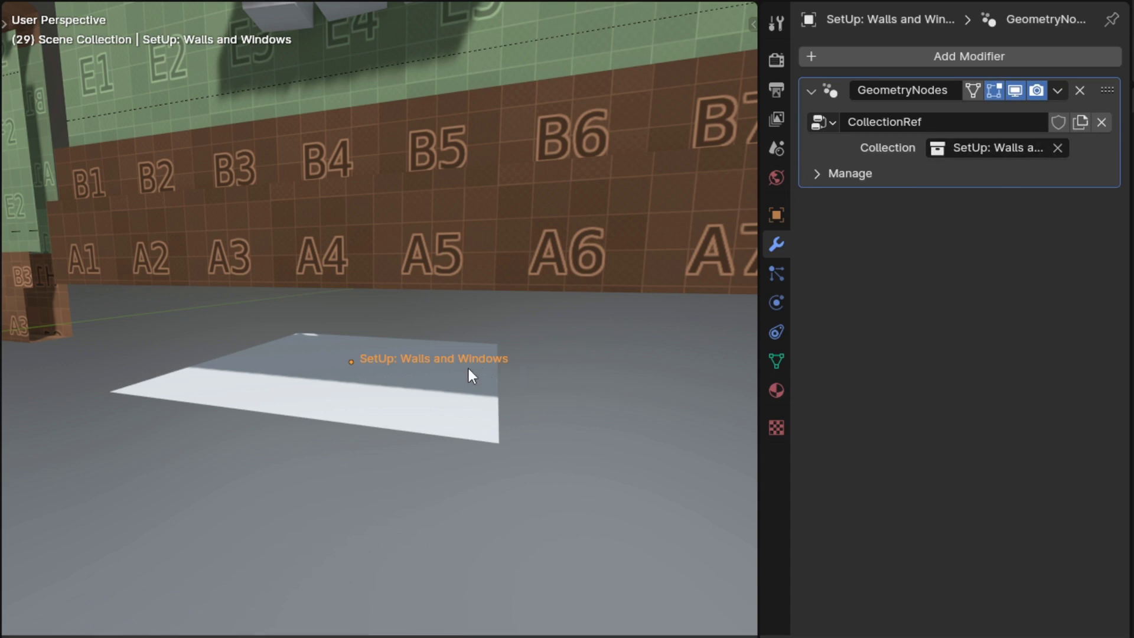
Step: Delete the SetUp: Walls and Windows label object
{"action": "scroll", "coordinate": [378, 318], "scroll_direction": "down", "scroll_amount": 4}
{"action": "middle_click_drag", "start_coordinate": [379, 319], "coordinate": [370, 358]}
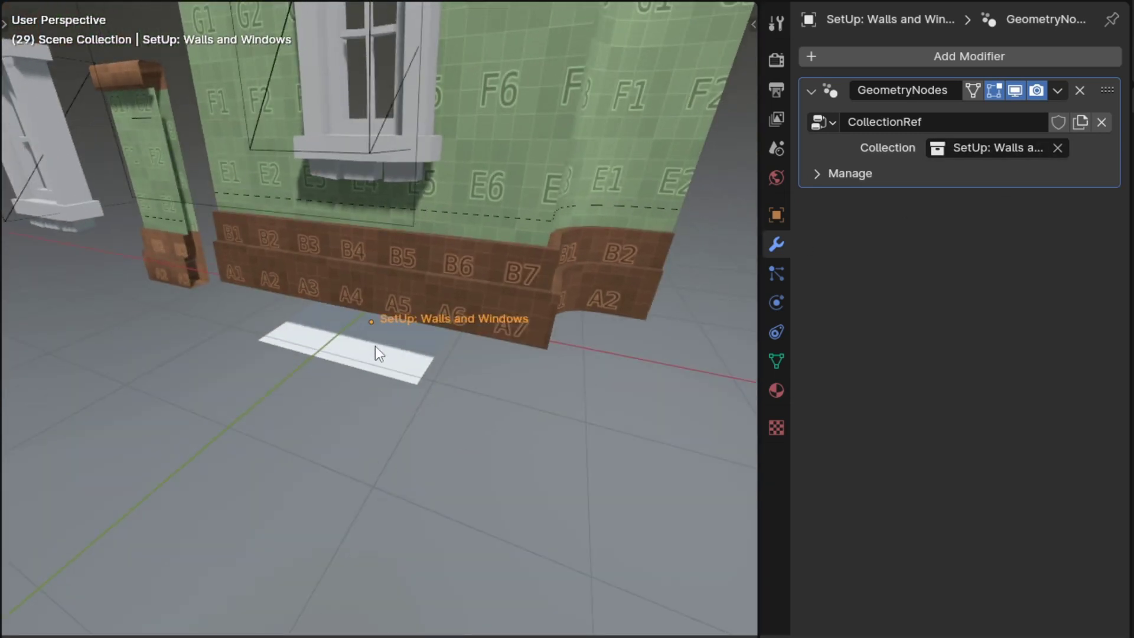
{"action": "key", "text": "x"}
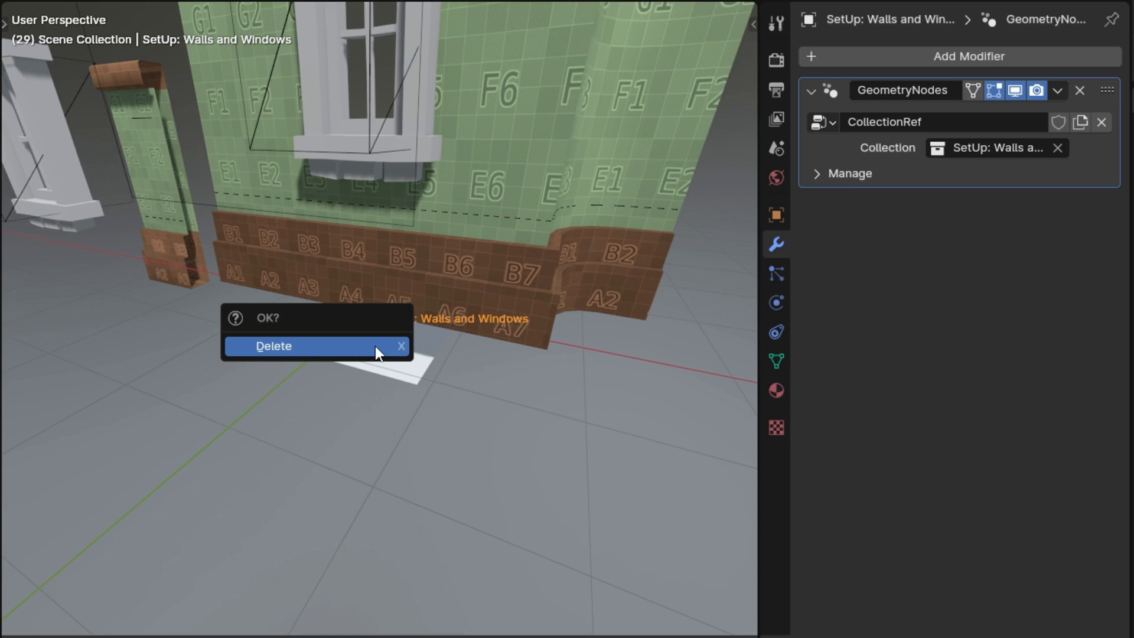
{"action": "left_click", "coordinate": [374, 346]}
{"action": "scroll", "coordinate": [375, 346], "scroll_direction": "down", "scroll_amount": 6}
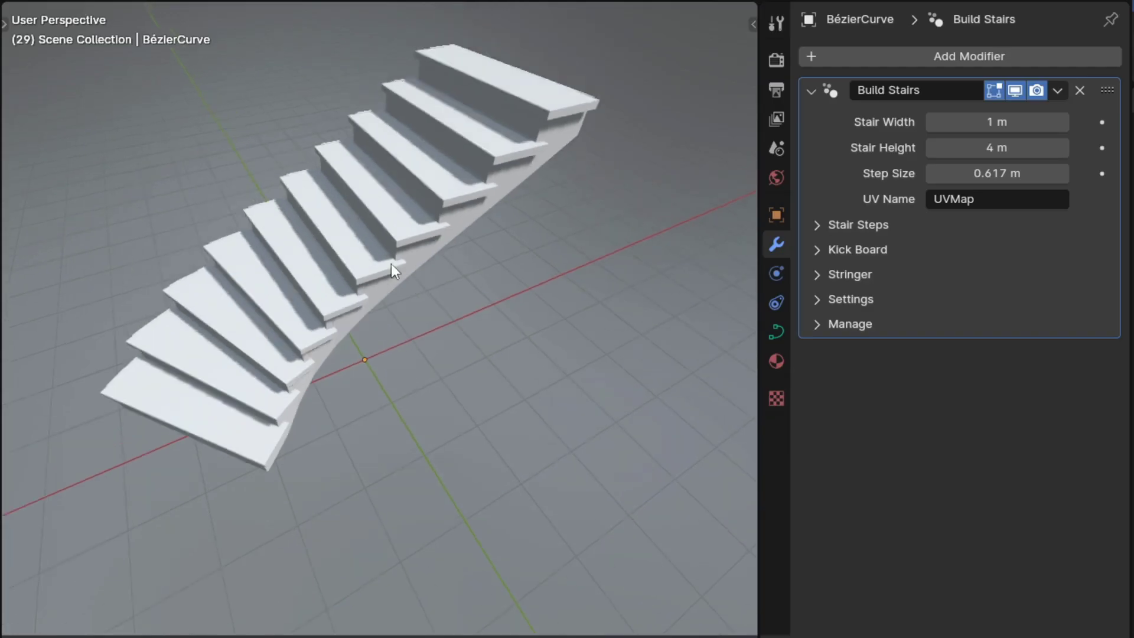
Step: Examine the Stair Steps, Kick Board and Stringer settings of the curve's Build Stairs modifier
{"action": "middle_click_drag", "start_coordinate": [391, 263], "coordinate": [592, 282]}
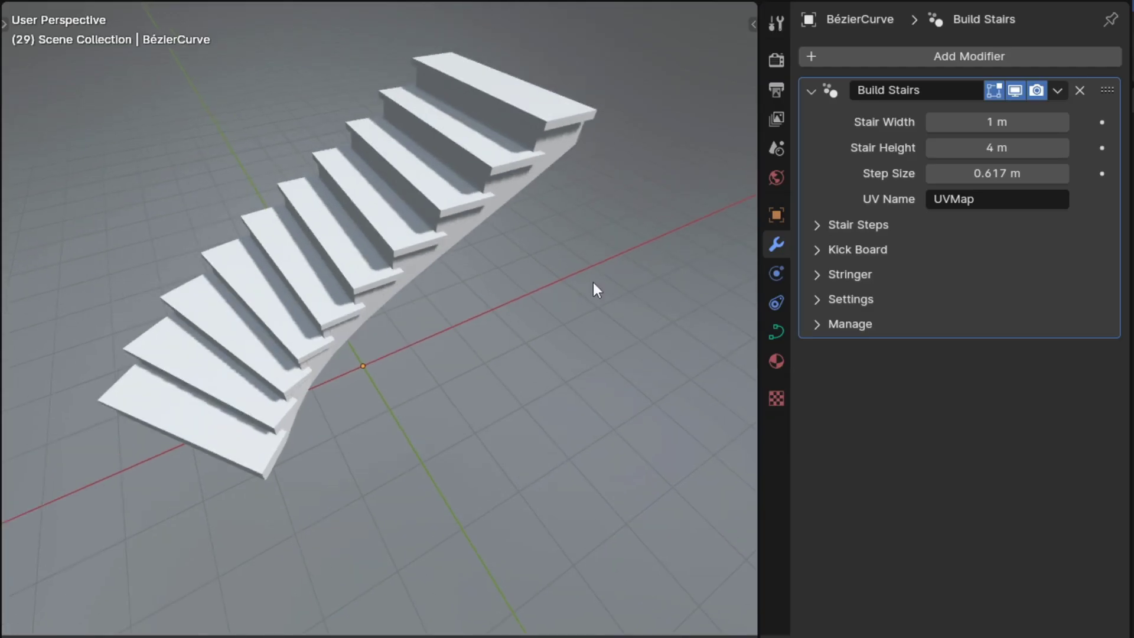
{"action": "left_click", "coordinate": [818, 227]}
{"action": "left_click", "coordinate": [818, 381]}
{"action": "left_click", "coordinate": [814, 224]}
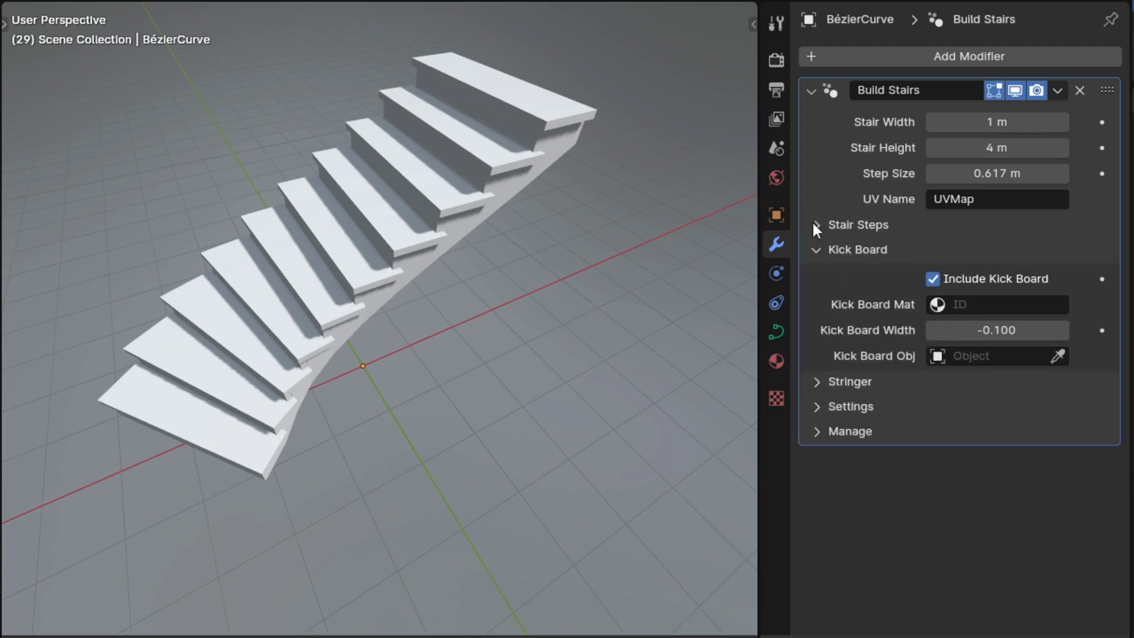
{"action": "left_click", "coordinate": [816, 381]}
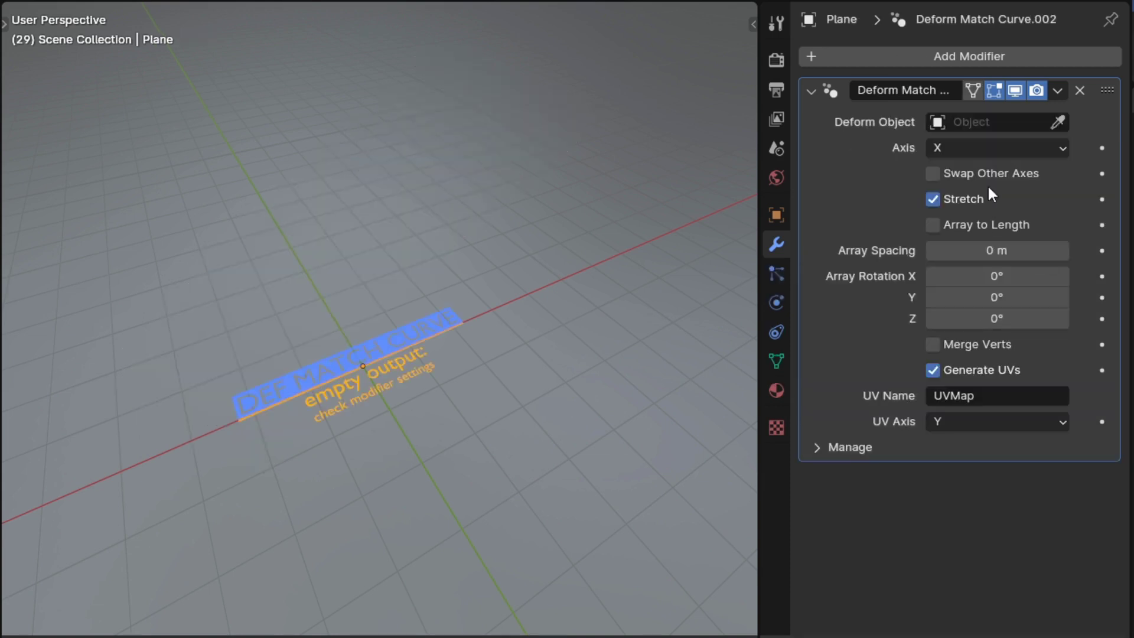
Step: Try Y and Z as the plane's Deform Match Curve axis and return it to X
{"action": "left_click", "coordinate": [975, 148]}
{"action": "left_click", "coordinate": [1022, 152]}
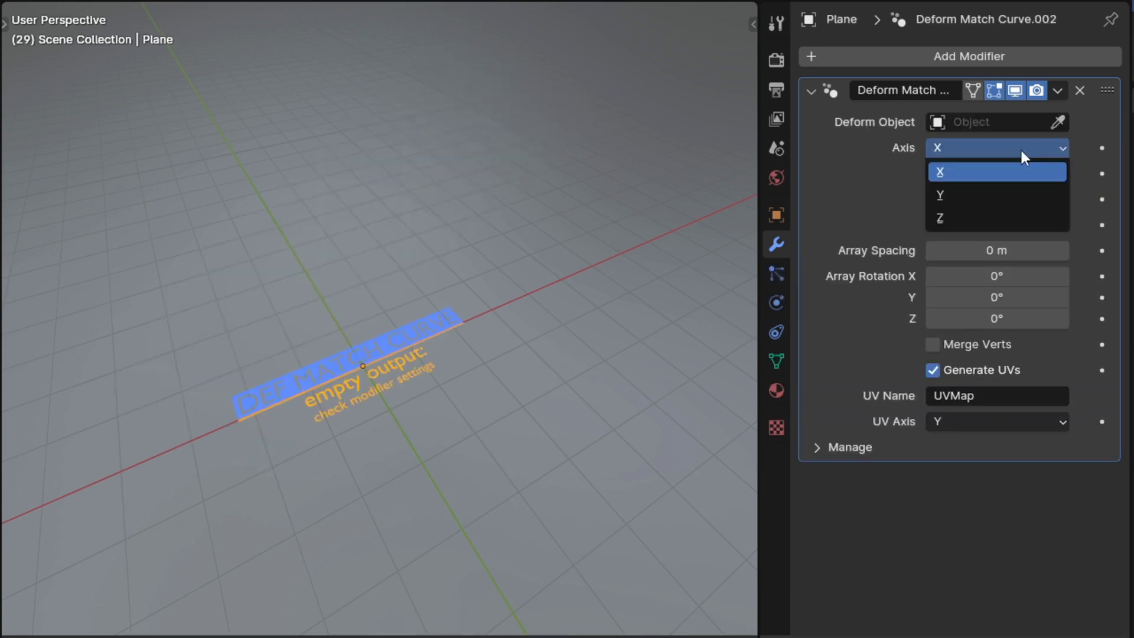
{"action": "left_click", "coordinate": [959, 190]}
{"action": "left_click", "coordinate": [976, 150]}
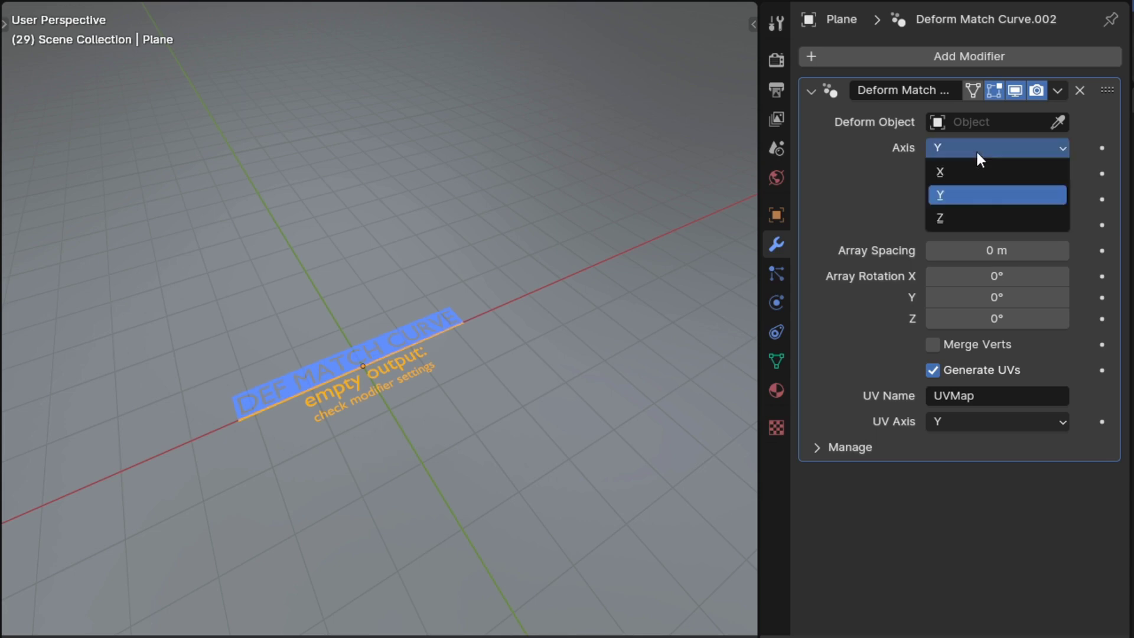
{"action": "left_click", "coordinate": [984, 216]}
{"action": "left_click", "coordinate": [982, 148]}
{"action": "left_click", "coordinate": [980, 173]}
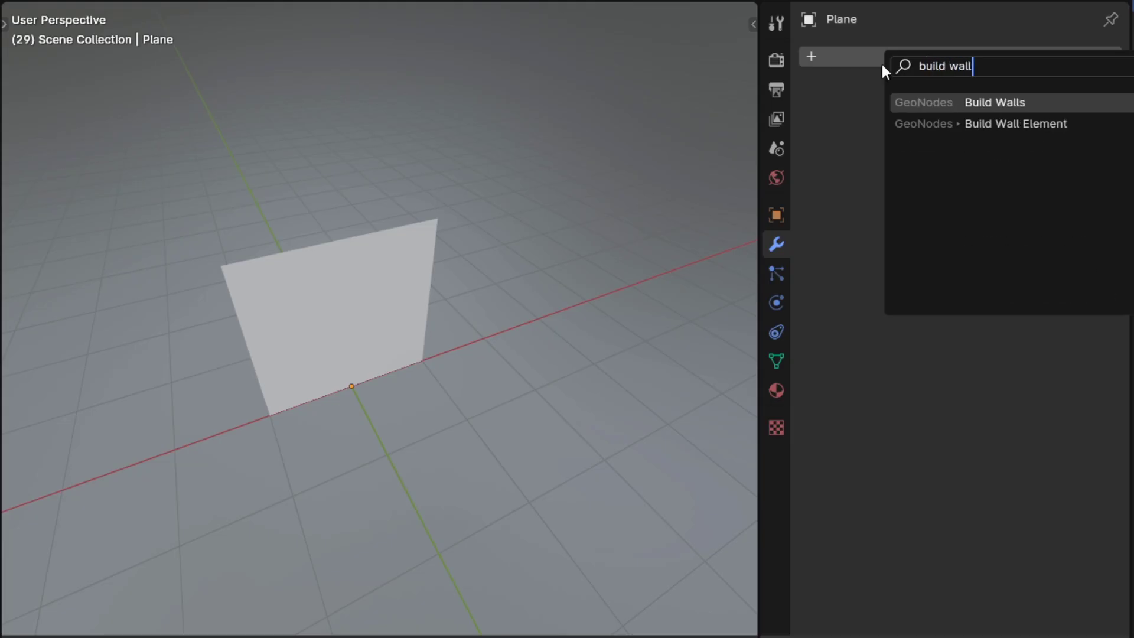
Step: Add the Build Walls modifier to the upright plane and expand its UVs and Settings sections
{"action": "key", "text": "Return"}
{"action": "left_click", "coordinate": [817, 250]}
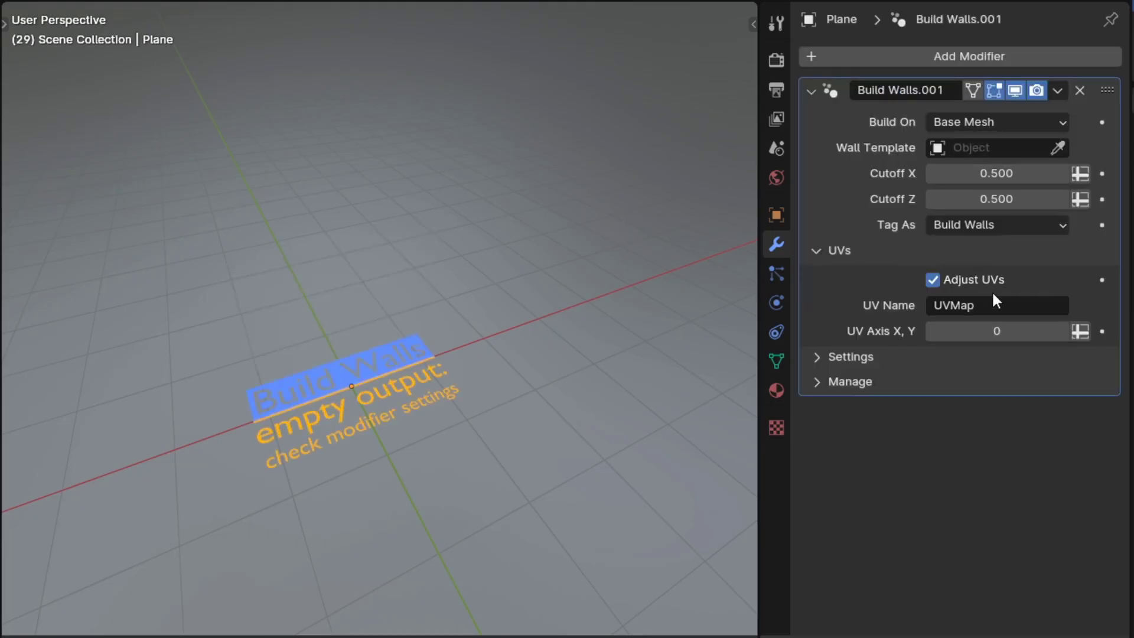
{"action": "left_click", "coordinate": [1016, 305]}
{"action": "left_click", "coordinate": [1019, 312]}
{"action": "left_click", "coordinate": [817, 358]}
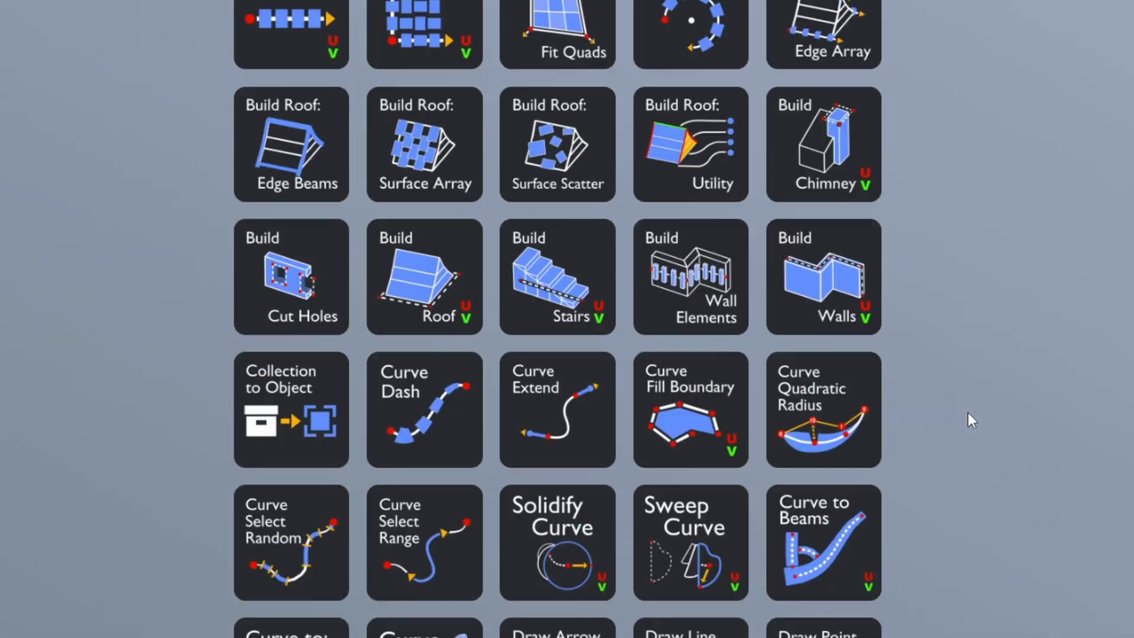
Step: In the web browser, browse the Geometry Node Assets page and read the Array Radial documentation
{"action": "scroll", "coordinate": [956, 407], "scroll_direction": "up", "scroll_amount": 6}
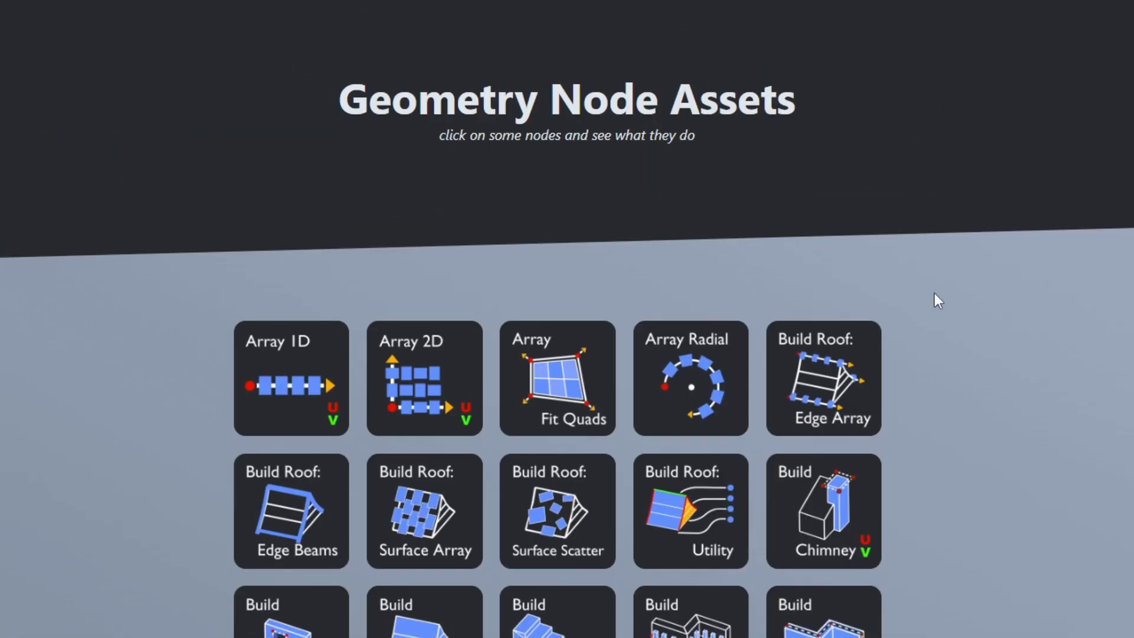
{"action": "scroll", "coordinate": [937, 299], "scroll_direction": "down", "scroll_amount": 1}
{"action": "left_click", "coordinate": [700, 263]}
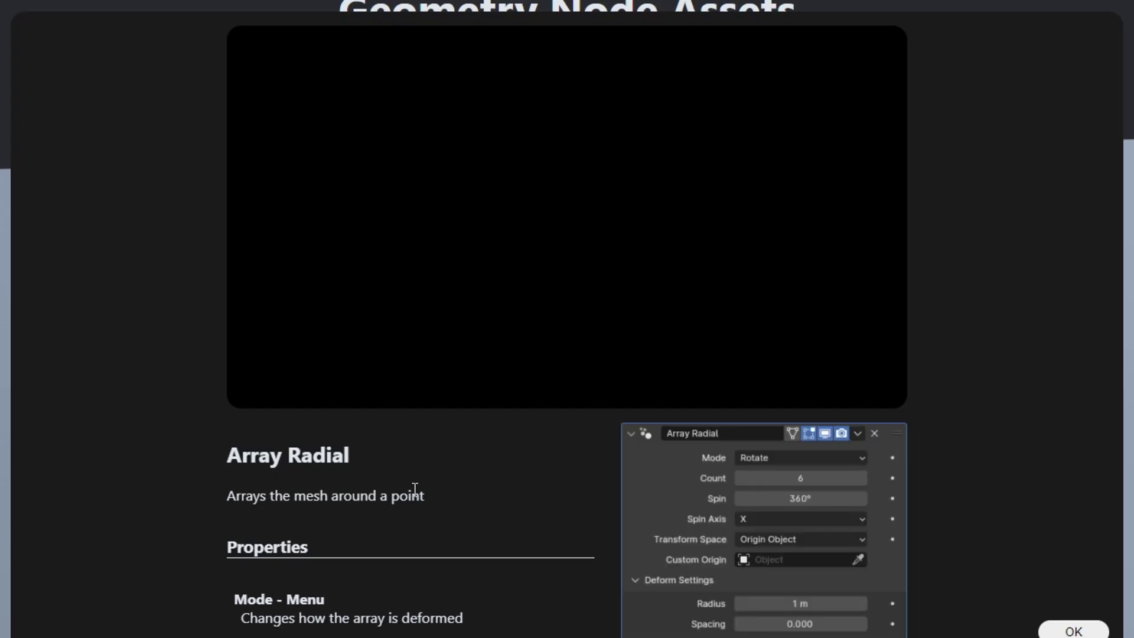
{"action": "scroll", "coordinate": [381, 505], "scroll_direction": "down", "scroll_amount": 5}
{"action": "scroll", "coordinate": [381, 503], "scroll_direction": "down", "scroll_amount": 3}
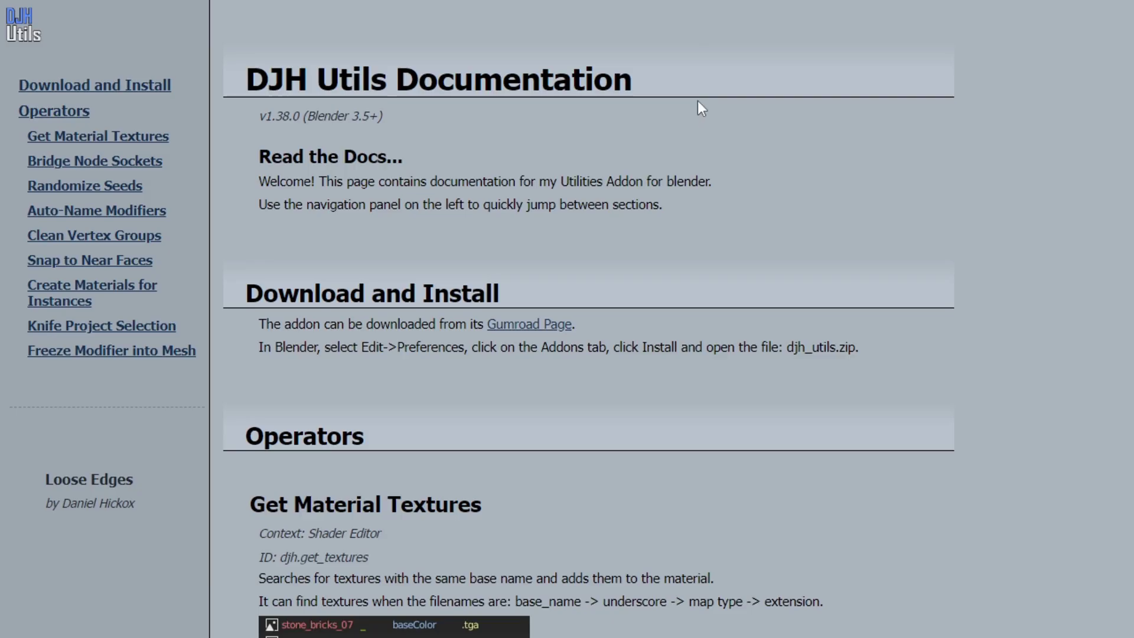
Step: Read through the DJH Utils Documentation from its introduction and Get Material Textures down to the following operators
{"action": "left_click_drag", "start_coordinate": [243, 79], "coordinate": [382, 81]}
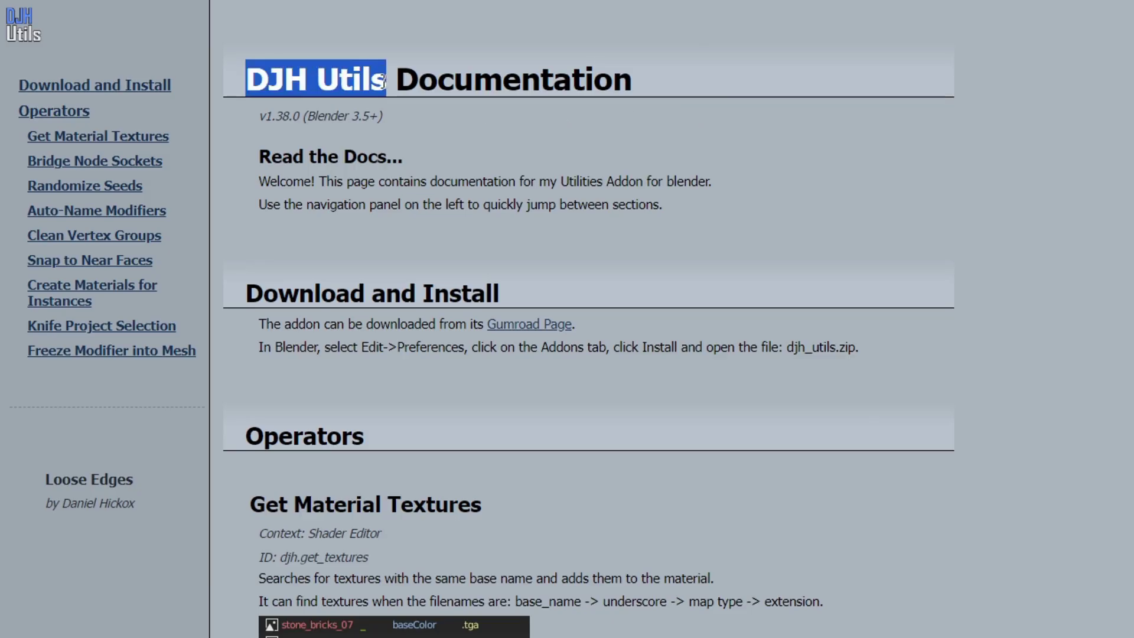
{"action": "left_click", "coordinate": [689, 226]}
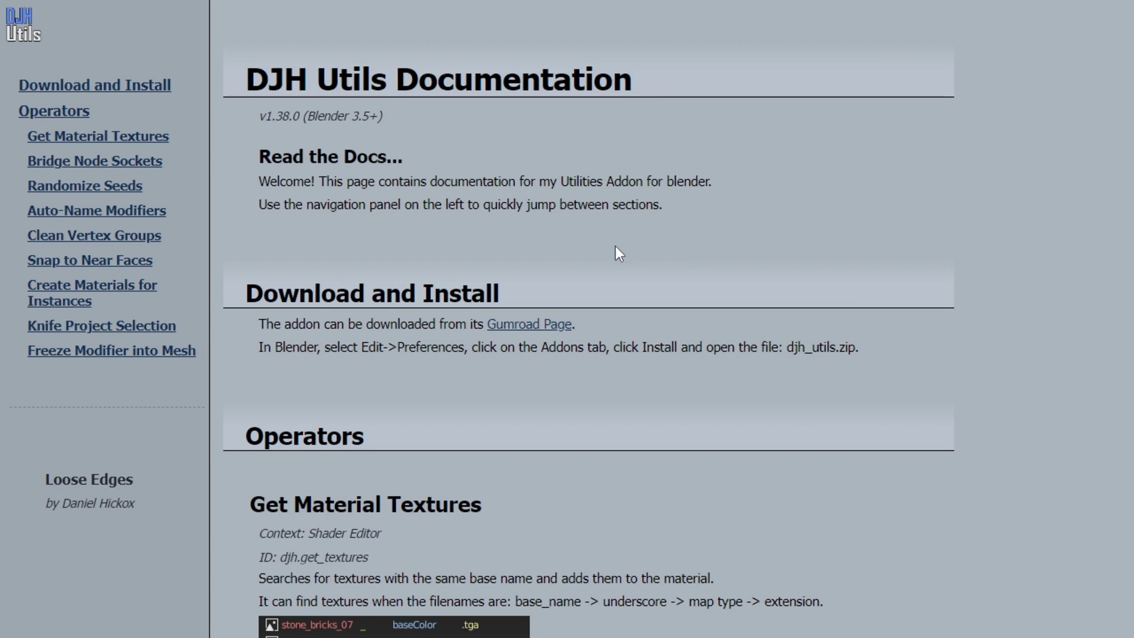
{"action": "scroll", "coordinate": [615, 245], "scroll_direction": "down", "scroll_amount": 5}
{"action": "scroll", "coordinate": [683, 351], "scroll_direction": "down", "scroll_amount": 15}
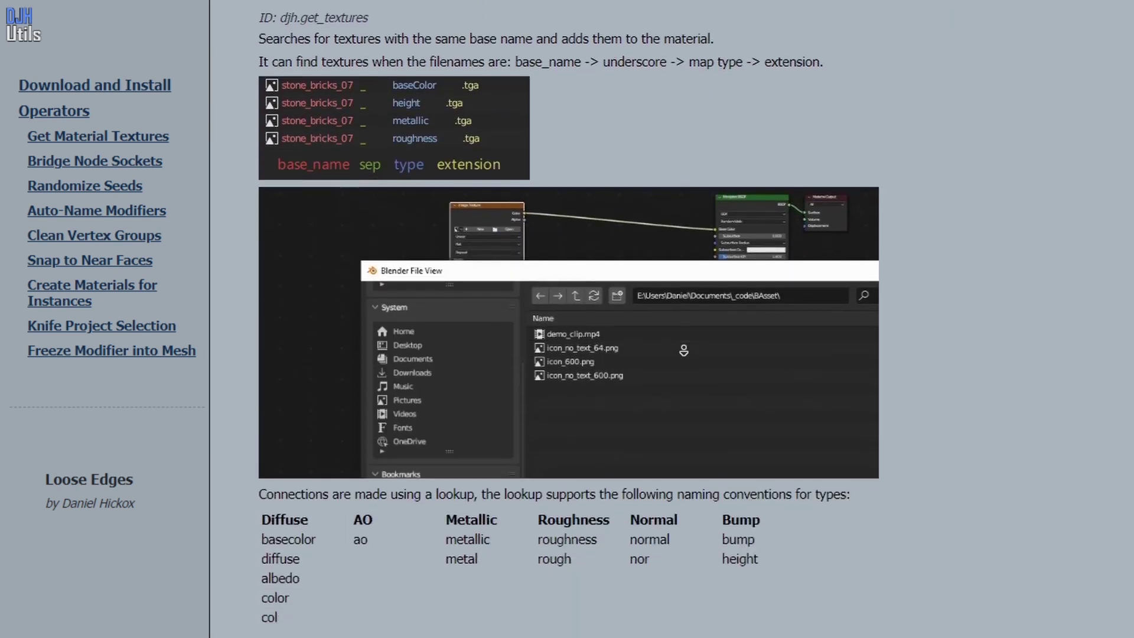
{"action": "scroll", "coordinate": [683, 350], "scroll_direction": "down", "scroll_amount": 5}
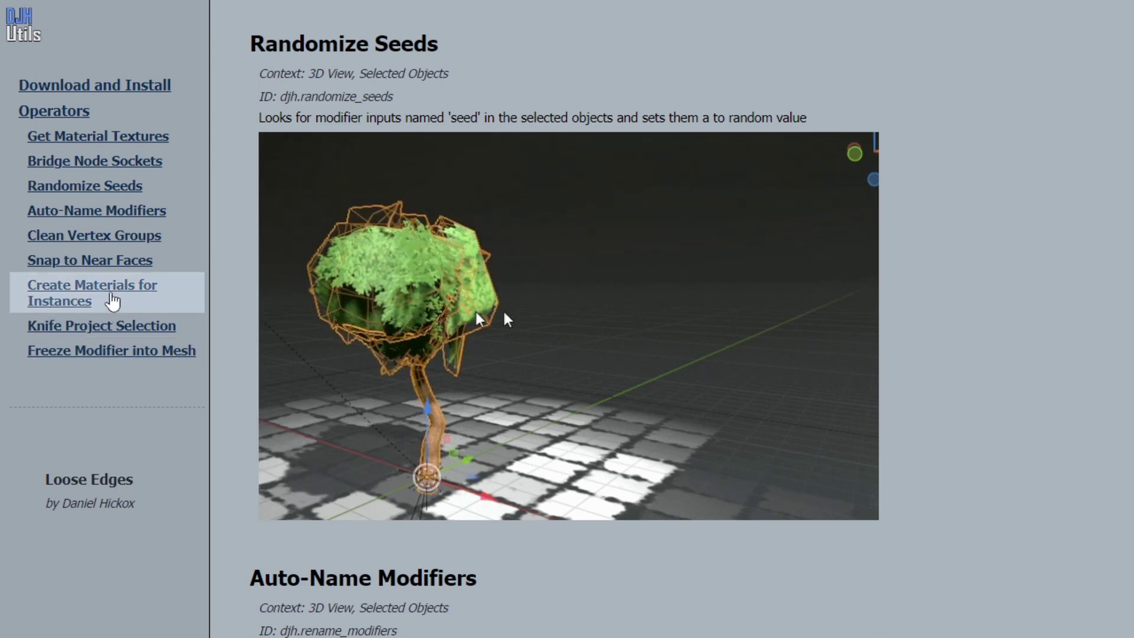
Step: Go to the Create Materials for Instances section and read its description
{"action": "left_click", "coordinate": [115, 308]}
{"action": "left_click_drag", "start_coordinate": [266, 47], "coordinate": [748, 111]}
{"action": "scroll", "coordinate": [785, 183], "scroll_direction": "up", "scroll_amount": 1}
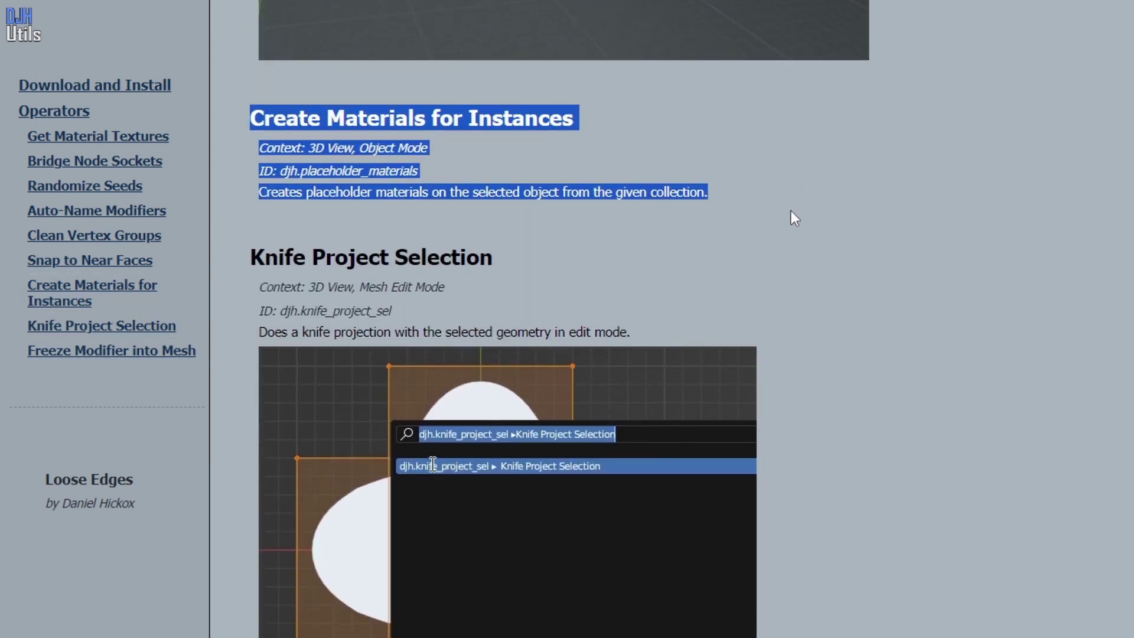
{"action": "left_click", "coordinate": [791, 211]}
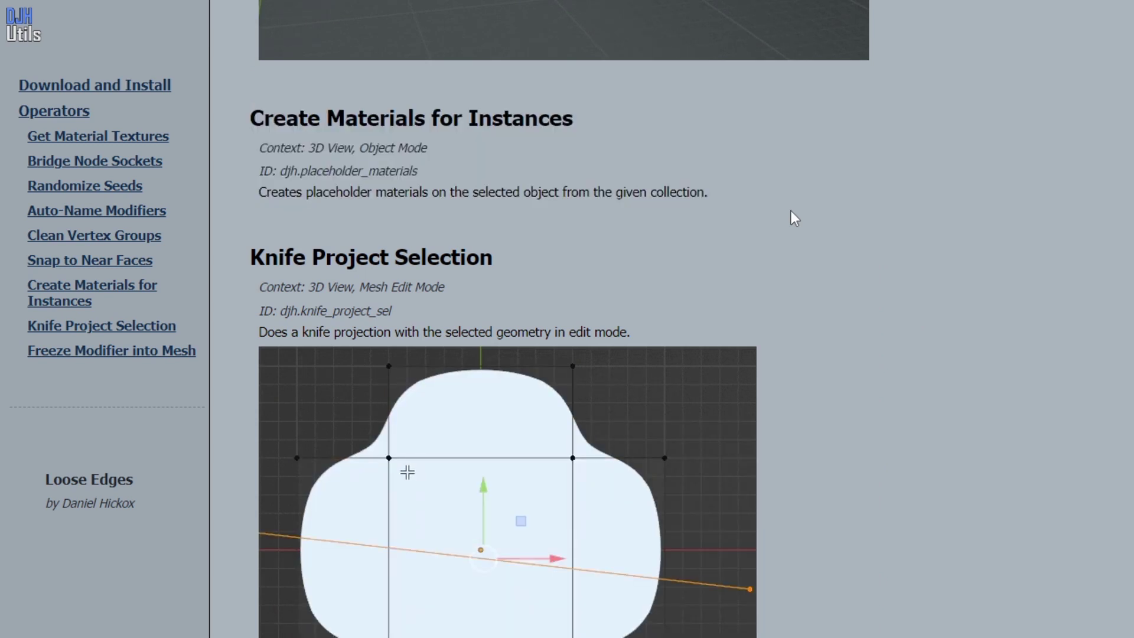